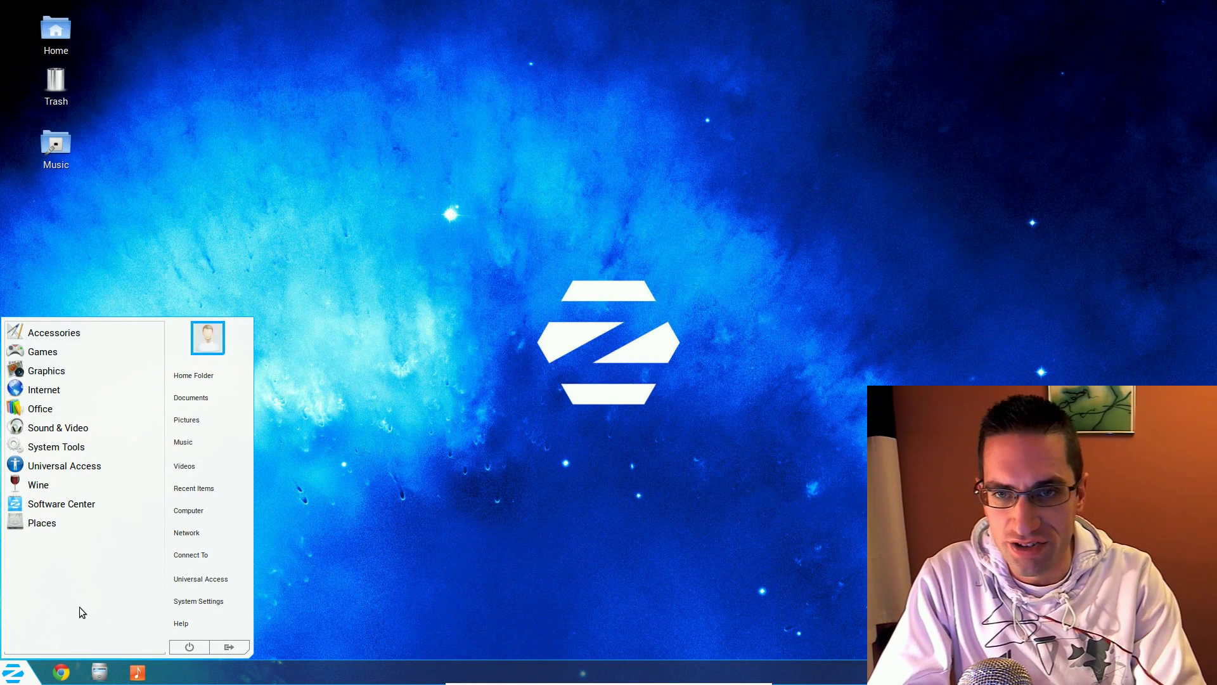
Step: Find Zorin Look Changer by searching 'loo' and apply the Windows XP look
{"action": "type", "text": "loo"}
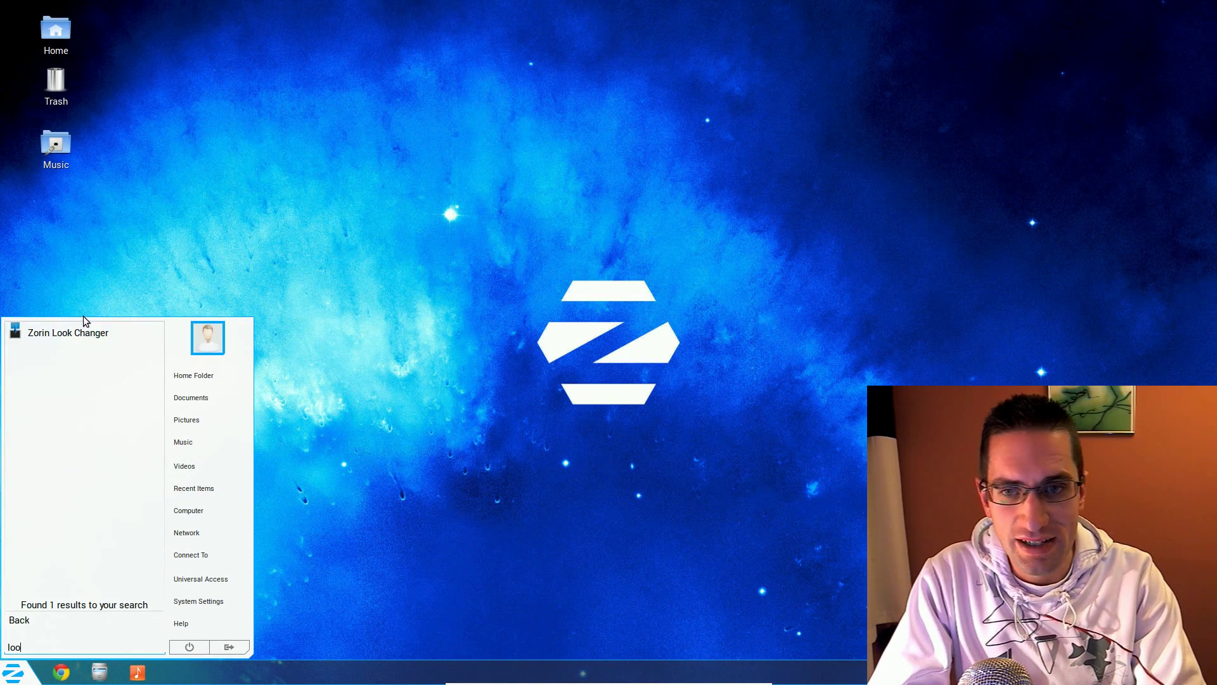
{"action": "left_click", "coordinate": [81, 336]}
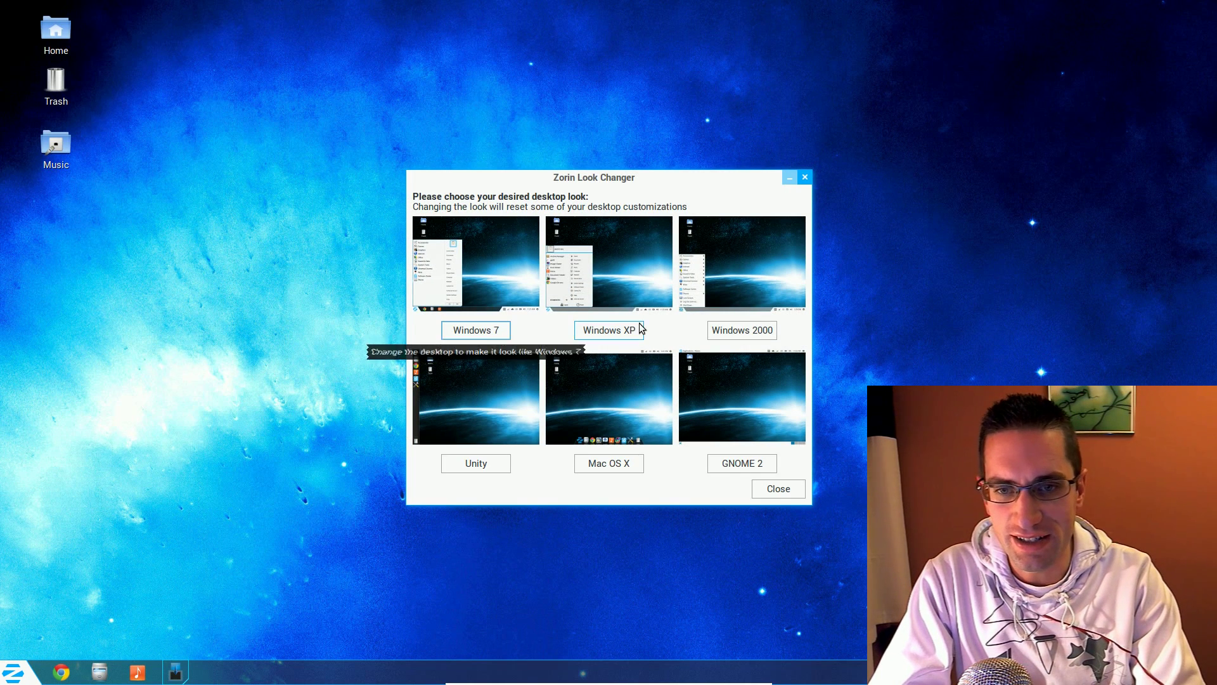
{"action": "left_click", "coordinate": [626, 332]}
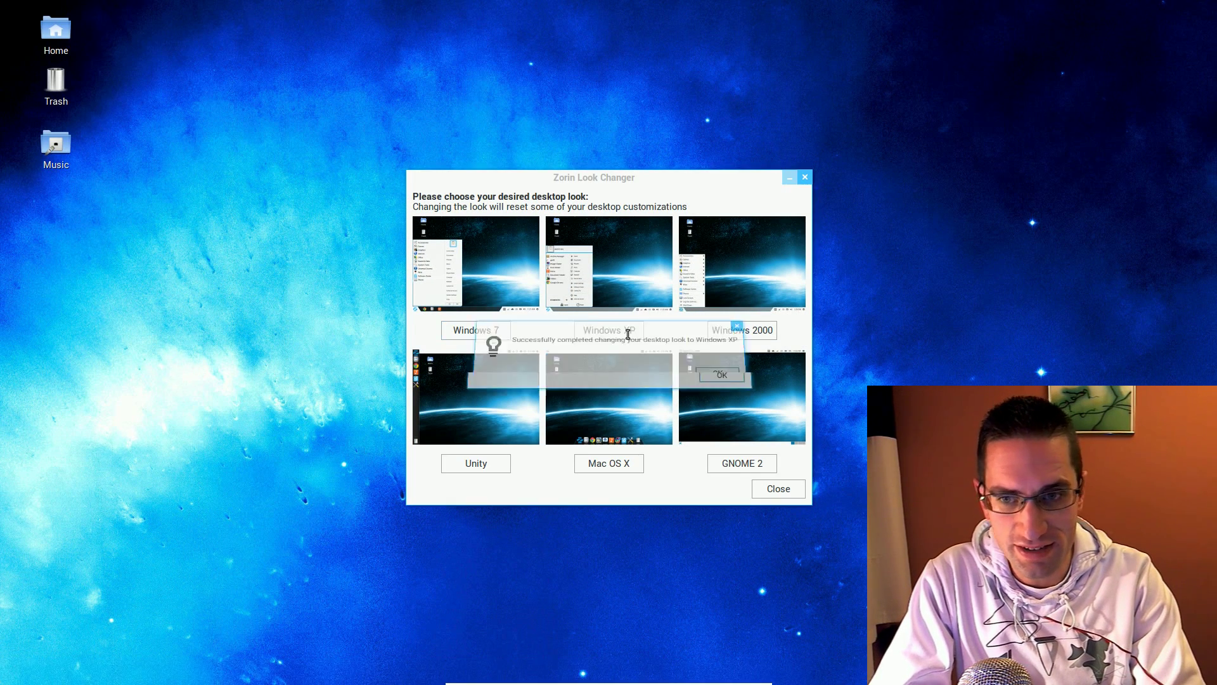
{"action": "left_click", "coordinate": [723, 380]}
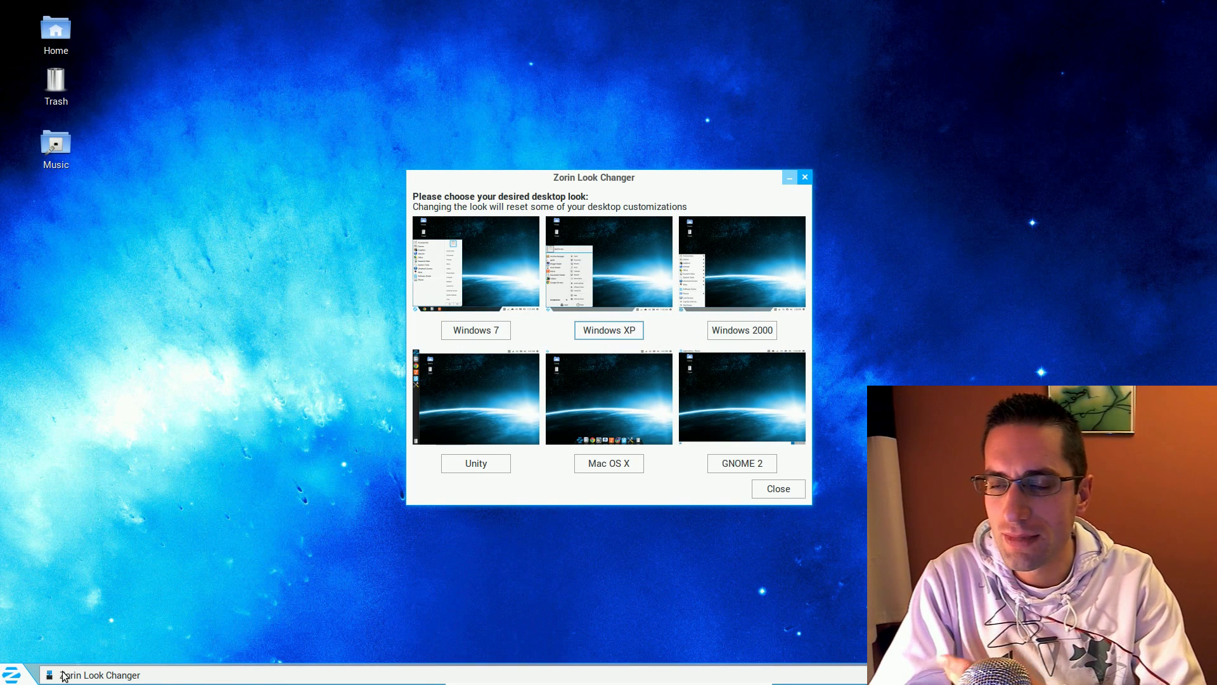
Step: Browse the new application menus, then switch to the Mac OS X look with a bottom dock
{"action": "left_click", "coordinate": [12, 673]}
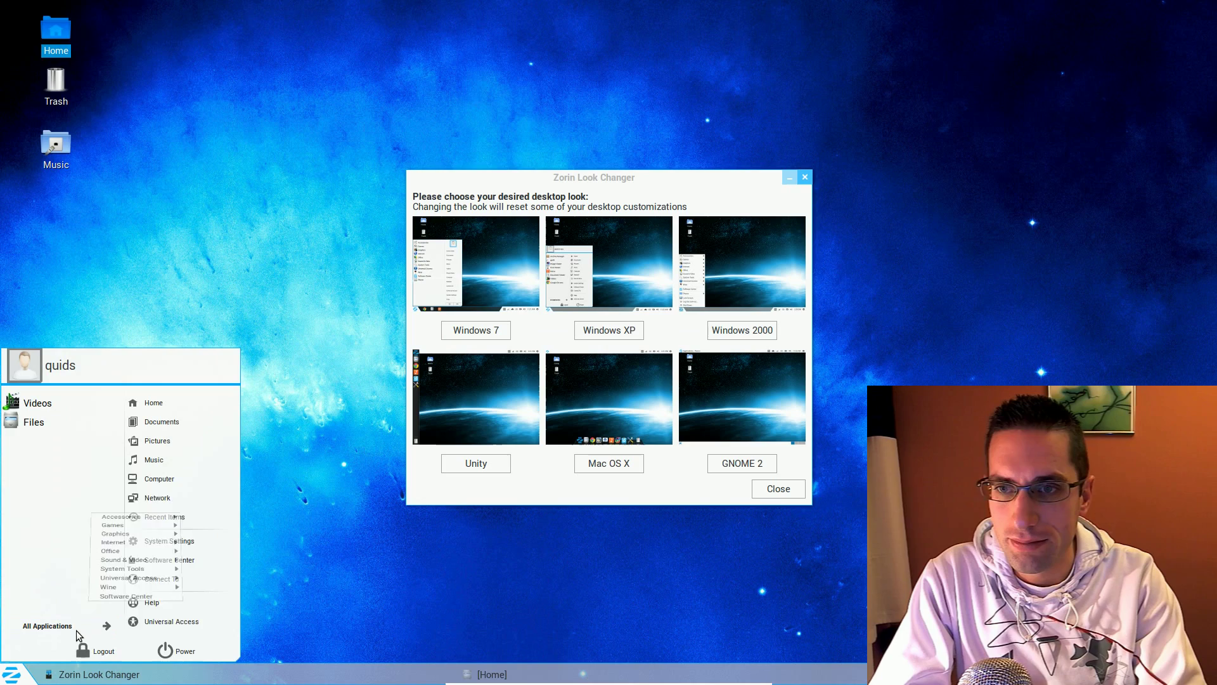
{"action": "left_click", "coordinate": [48, 625]}
{"action": "left_click", "coordinate": [12, 674]}
{"action": "mouse_move", "coordinate": [102, 479]}
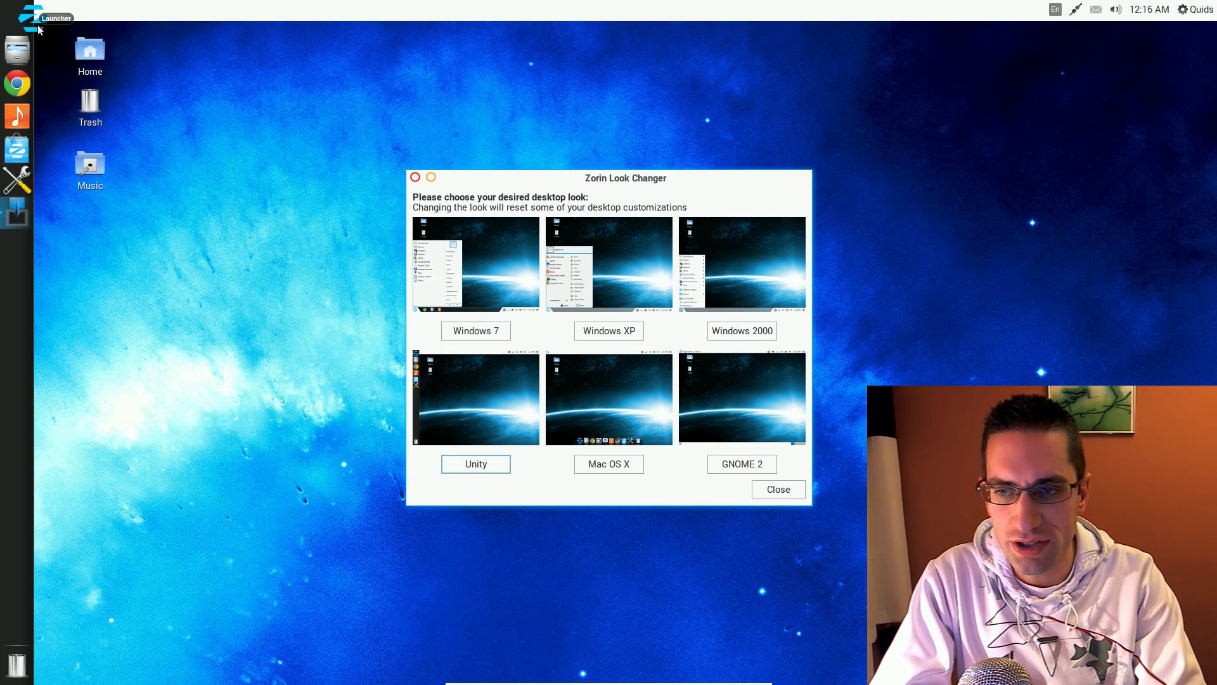
{"action": "left_click", "coordinate": [36, 25]}
{"action": "left_click", "coordinate": [609, 463]}
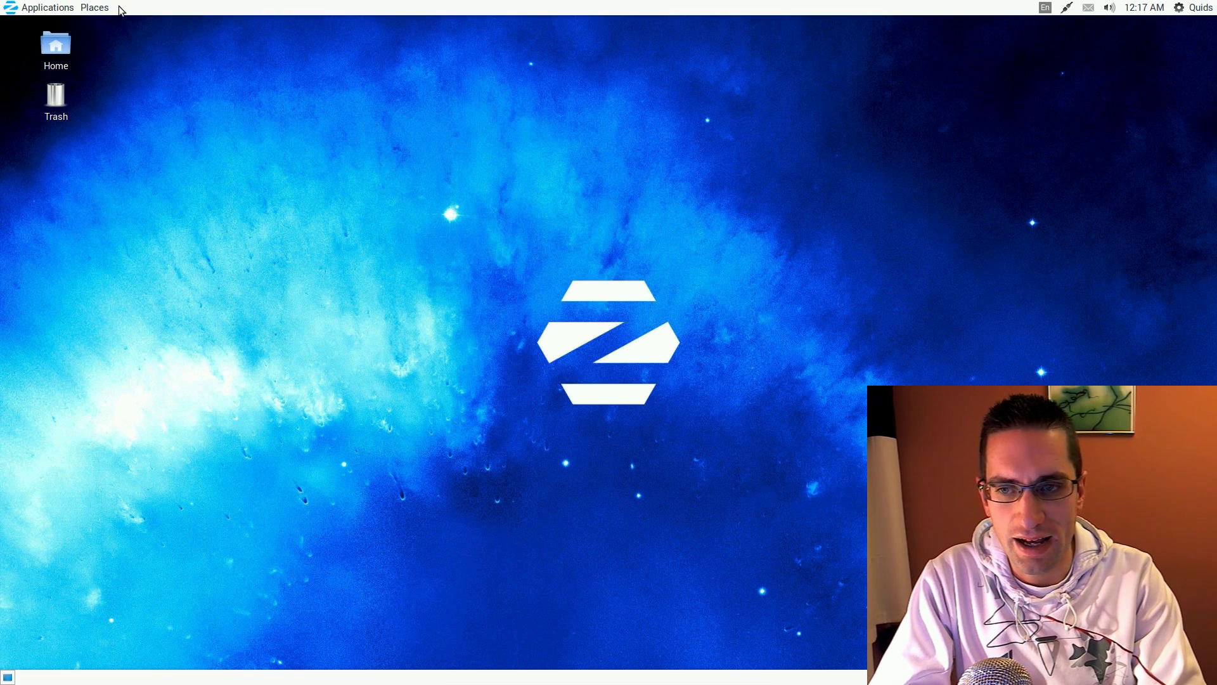
Step: Launch Zorin Look Changer from System Tools, apply the Windows 7 look, and close it
{"action": "left_click", "coordinate": [2, 2]}
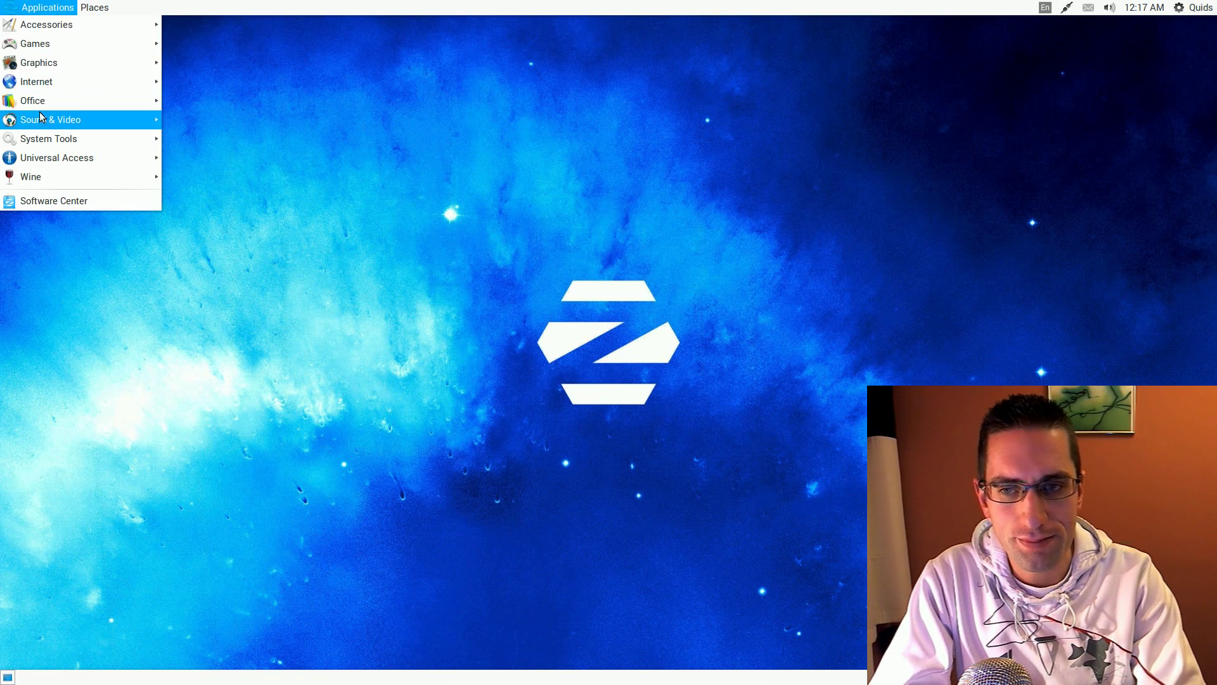
{"action": "mouse_move", "coordinate": [51, 146]}
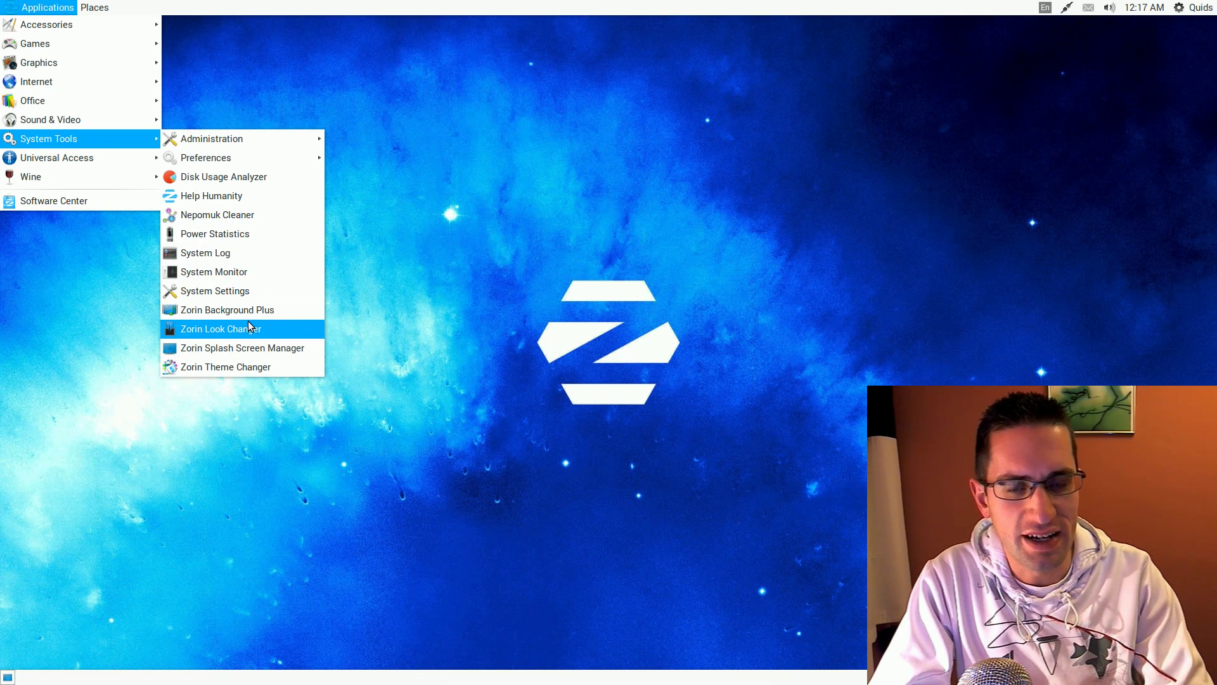
{"action": "left_click", "coordinate": [253, 327]}
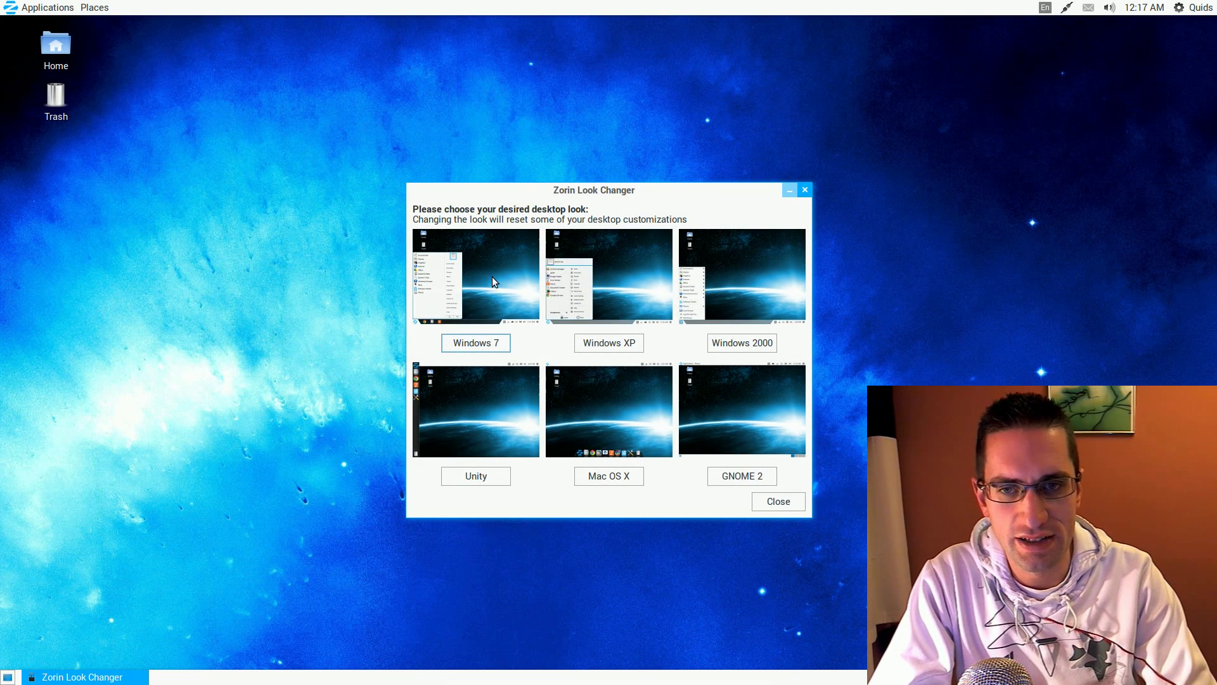
{"action": "left_click", "coordinate": [481, 346]}
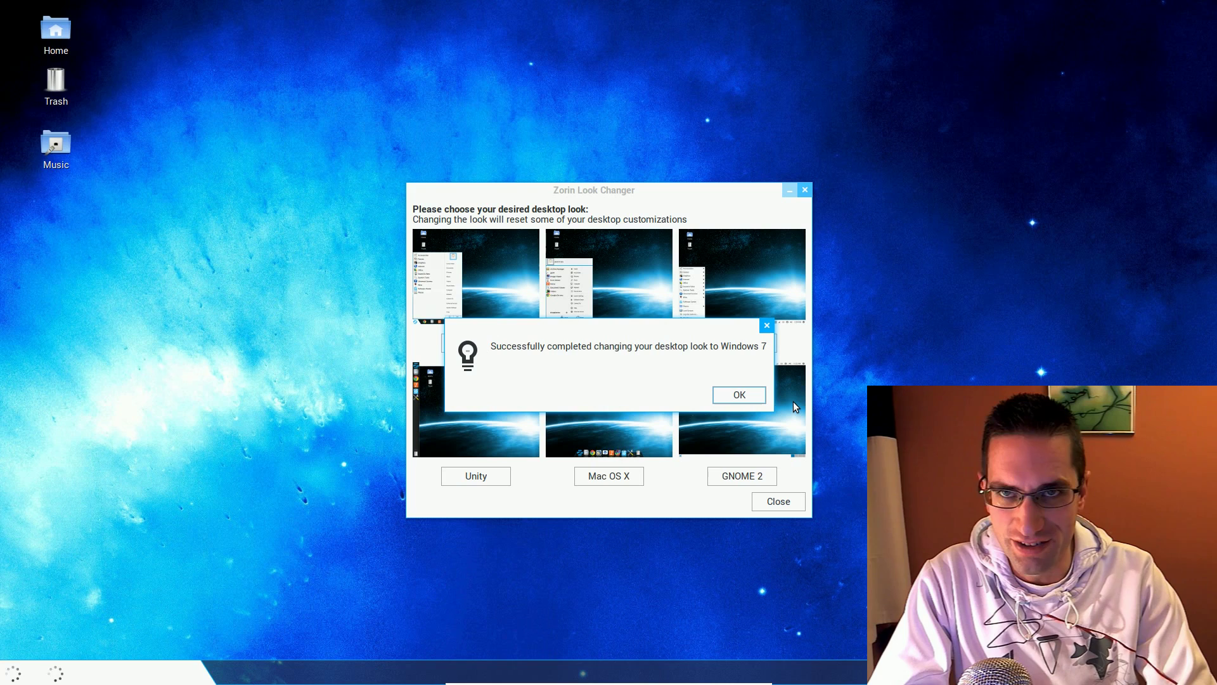
{"action": "left_click", "coordinate": [739, 392]}
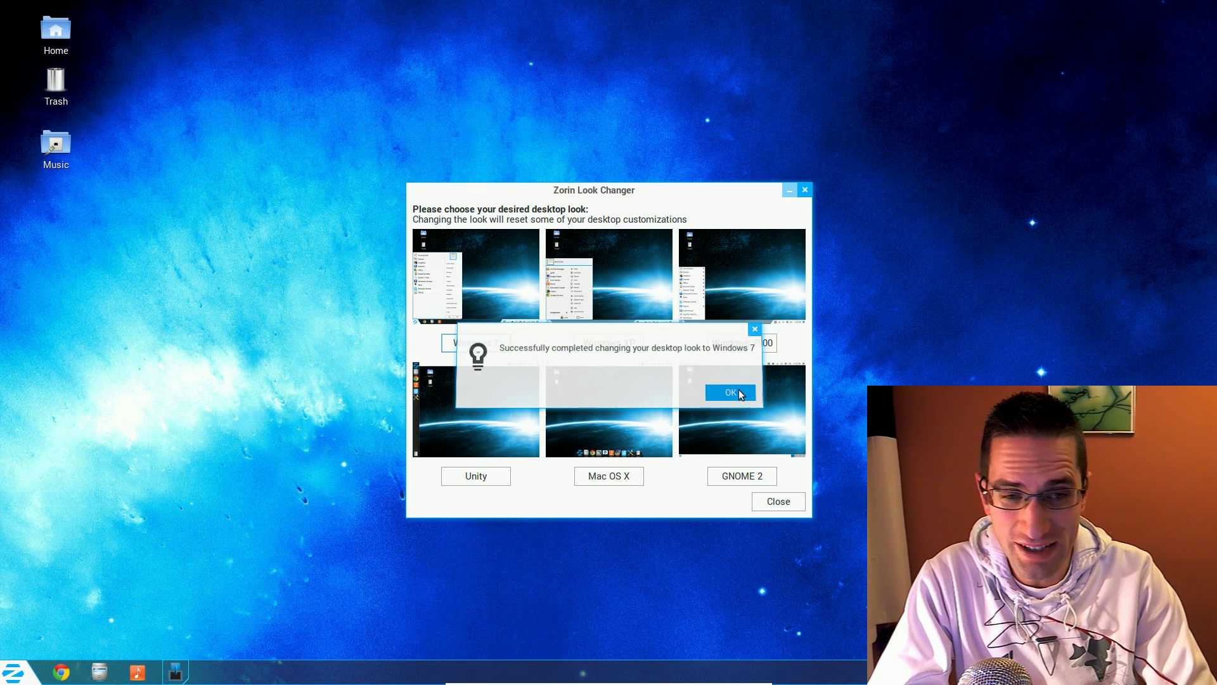
{"action": "left_click", "coordinate": [803, 192]}
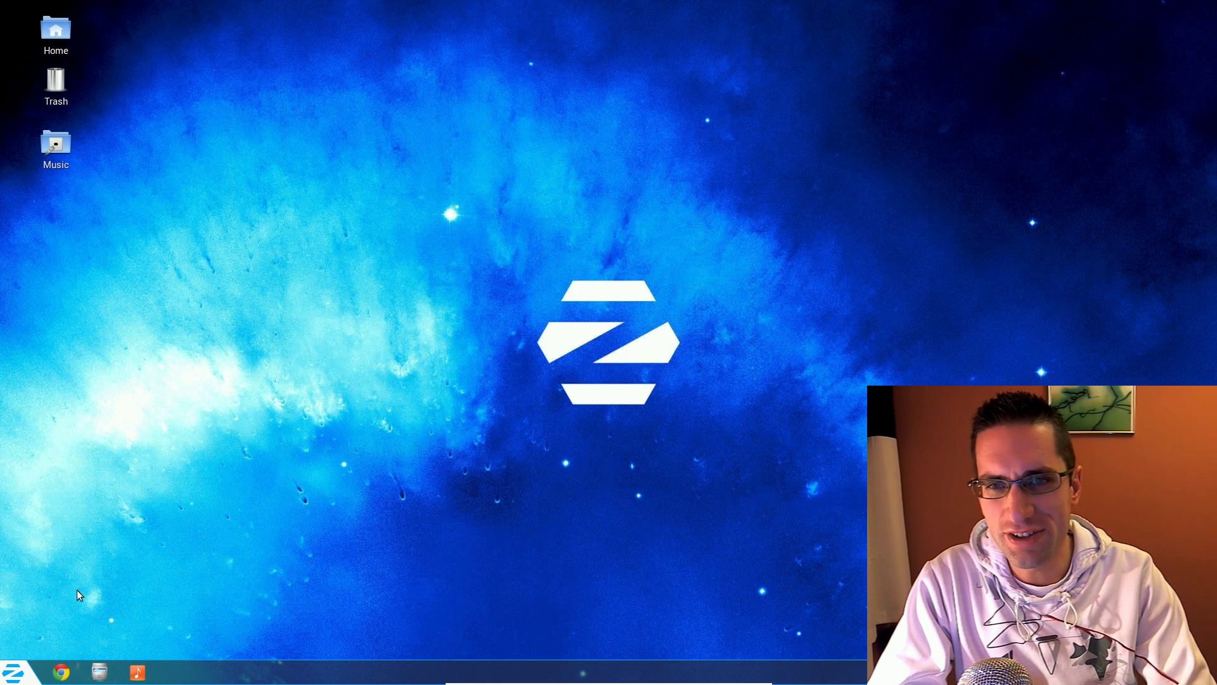
Step: Search 'the' to launch Zorin Theme Changer and apply the Zorin Dark theme
{"action": "left_click", "coordinate": [14, 667]}
{"action": "type", "text": "the"}
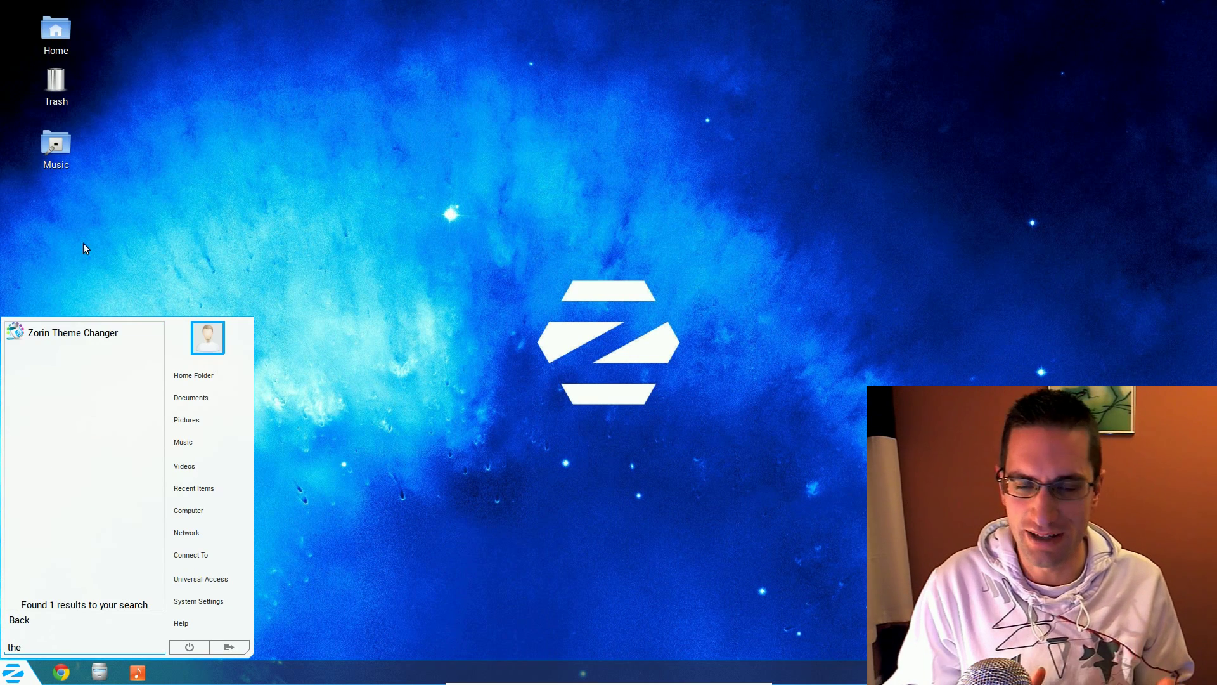
{"action": "left_click", "coordinate": [78, 330]}
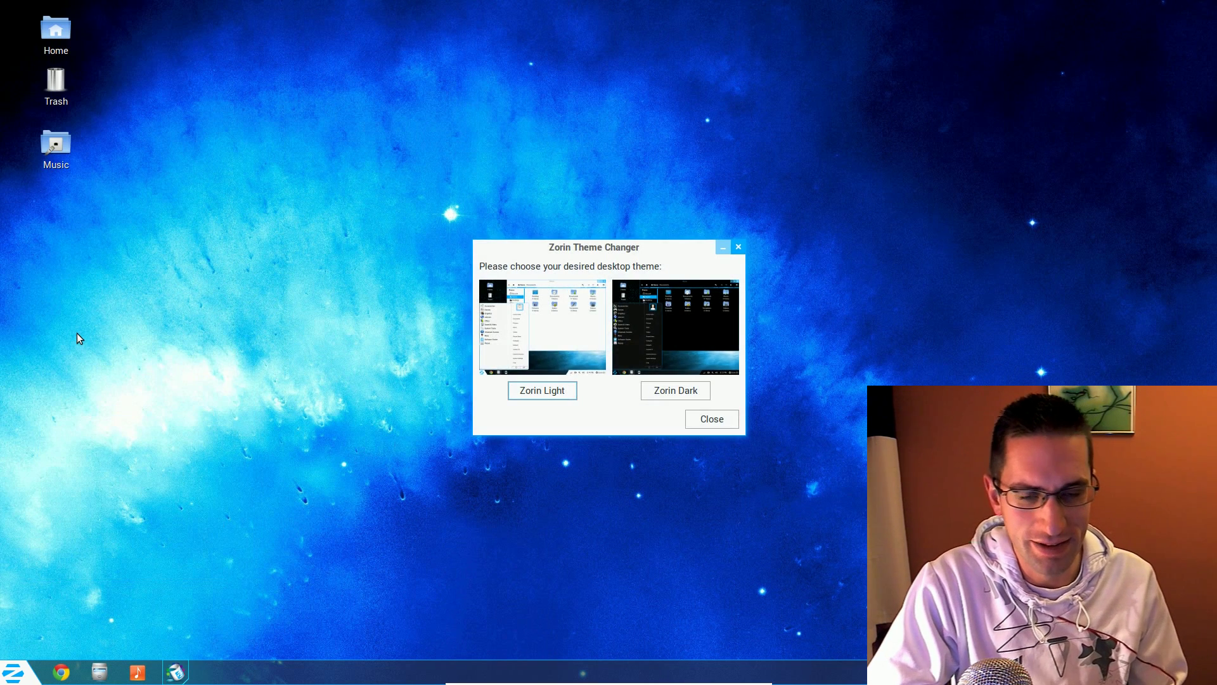
{"action": "left_click", "coordinate": [670, 393]}
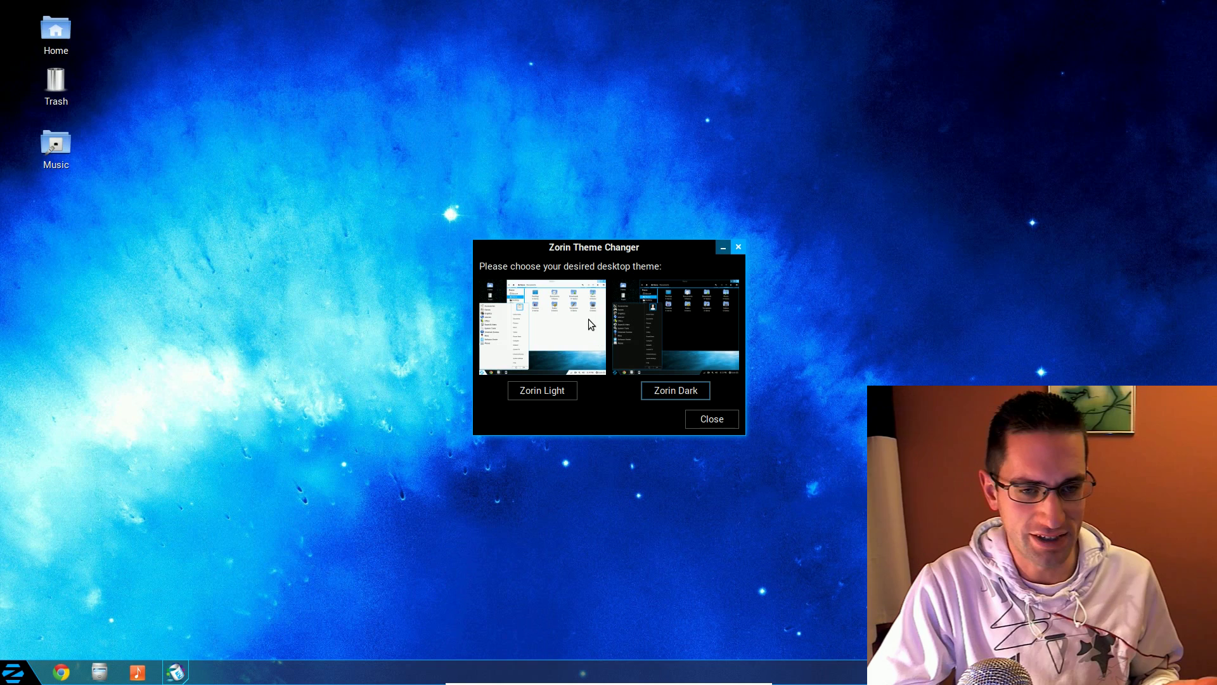
Step: Preview the dark theme in the Home folder, then close it and the Theme Changer
{"action": "left_click", "coordinate": [100, 673]}
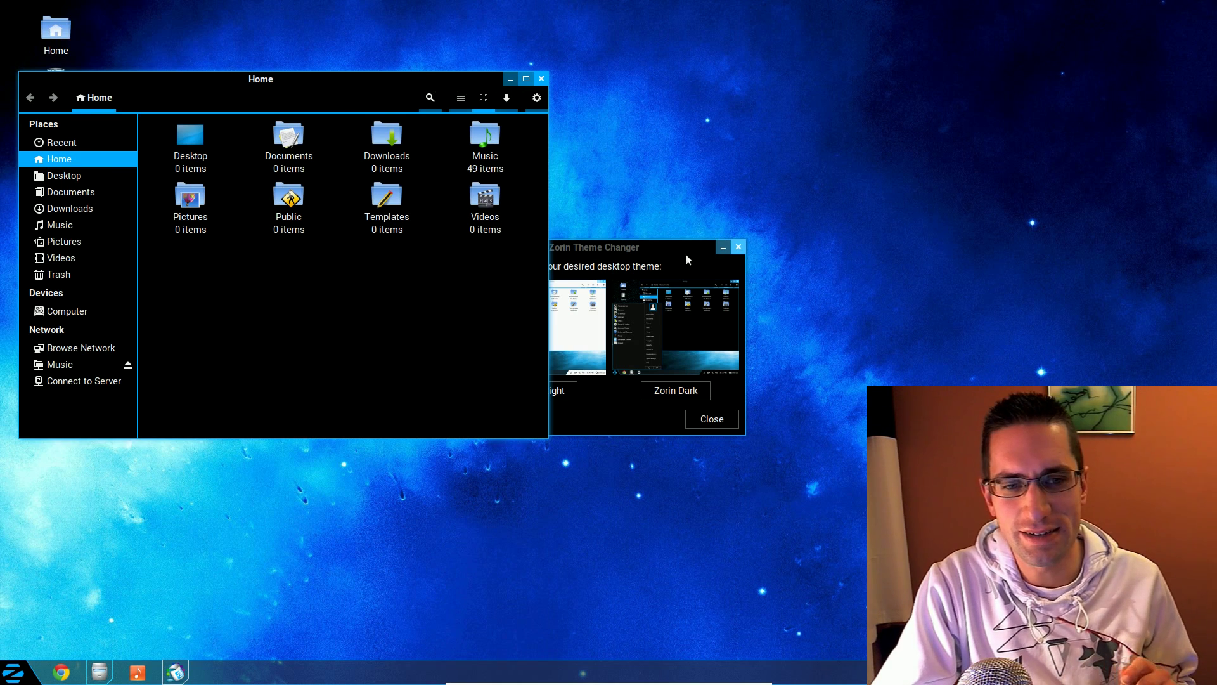
{"action": "left_click", "coordinate": [644, 253]}
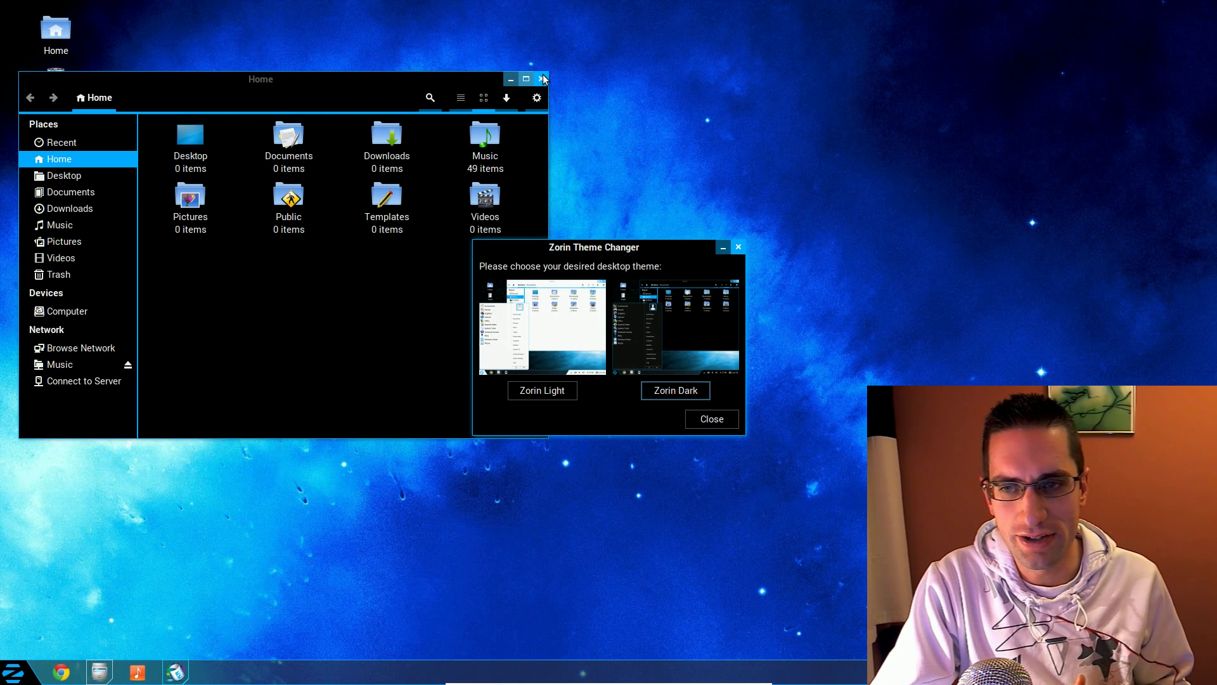
{"action": "left_click", "coordinate": [543, 78]}
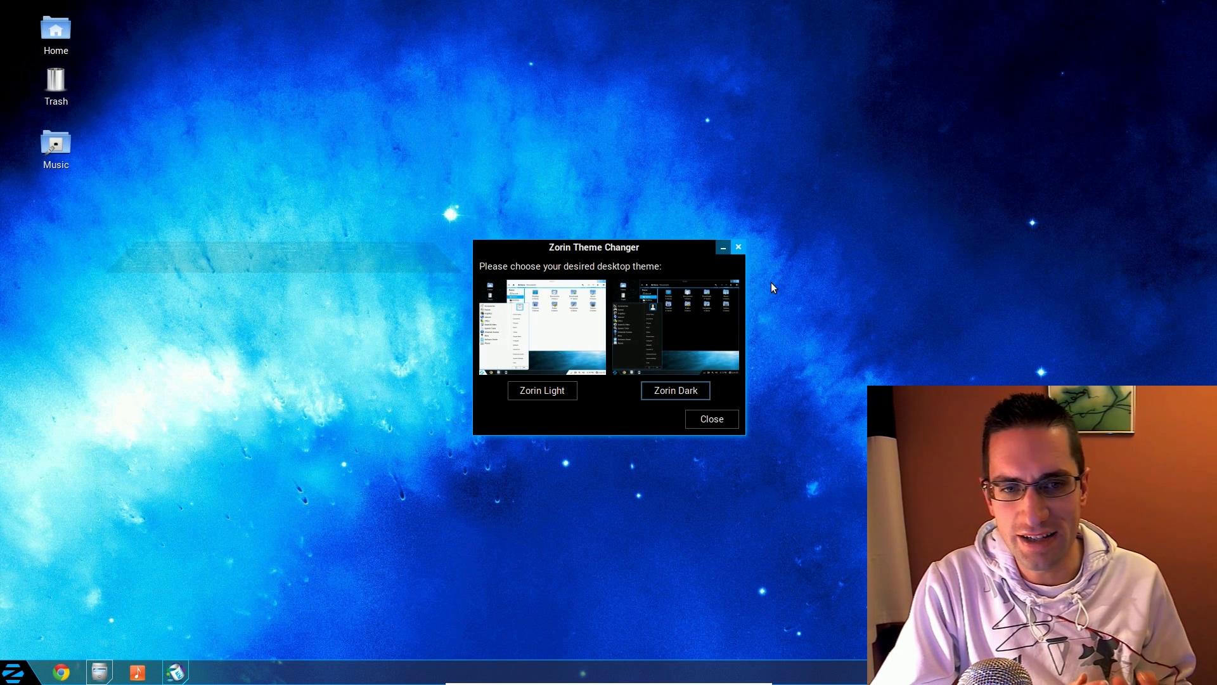
{"action": "left_click", "coordinate": [739, 247]}
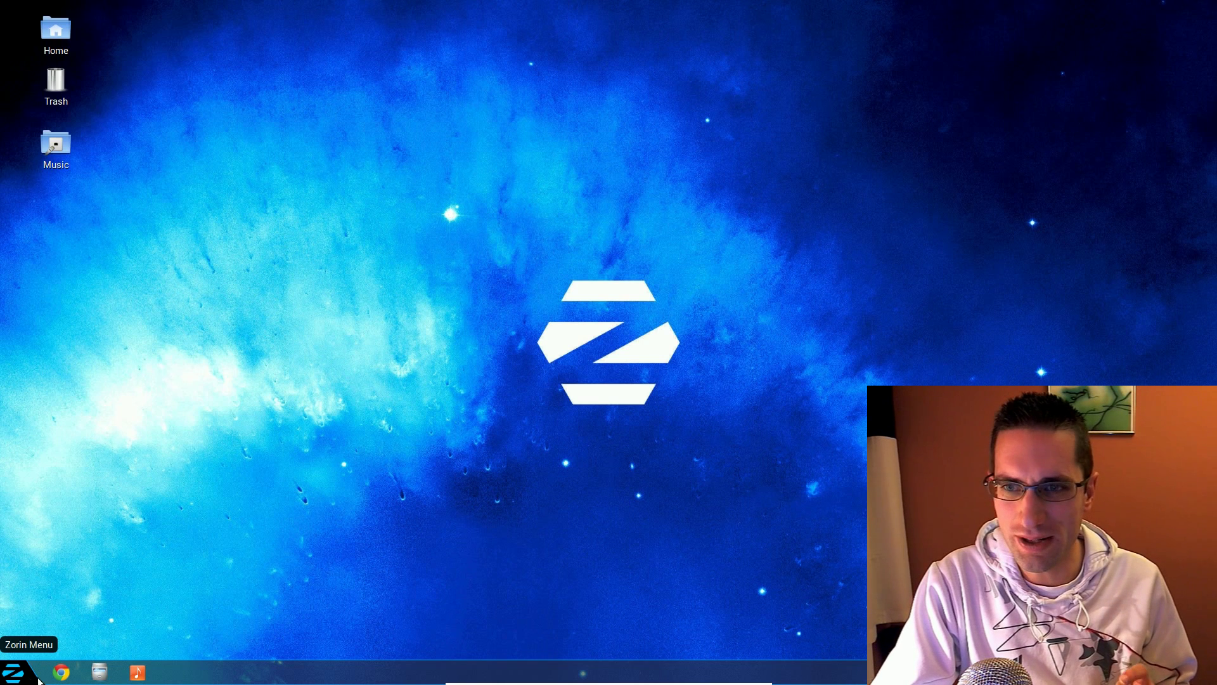
Step: In Chrome, go to the YouTube channel, play the '5 Dark Colored GTK Desktop Themes for Ubuntu' video, then close Chrome
{"action": "left_click", "coordinate": [61, 671]}
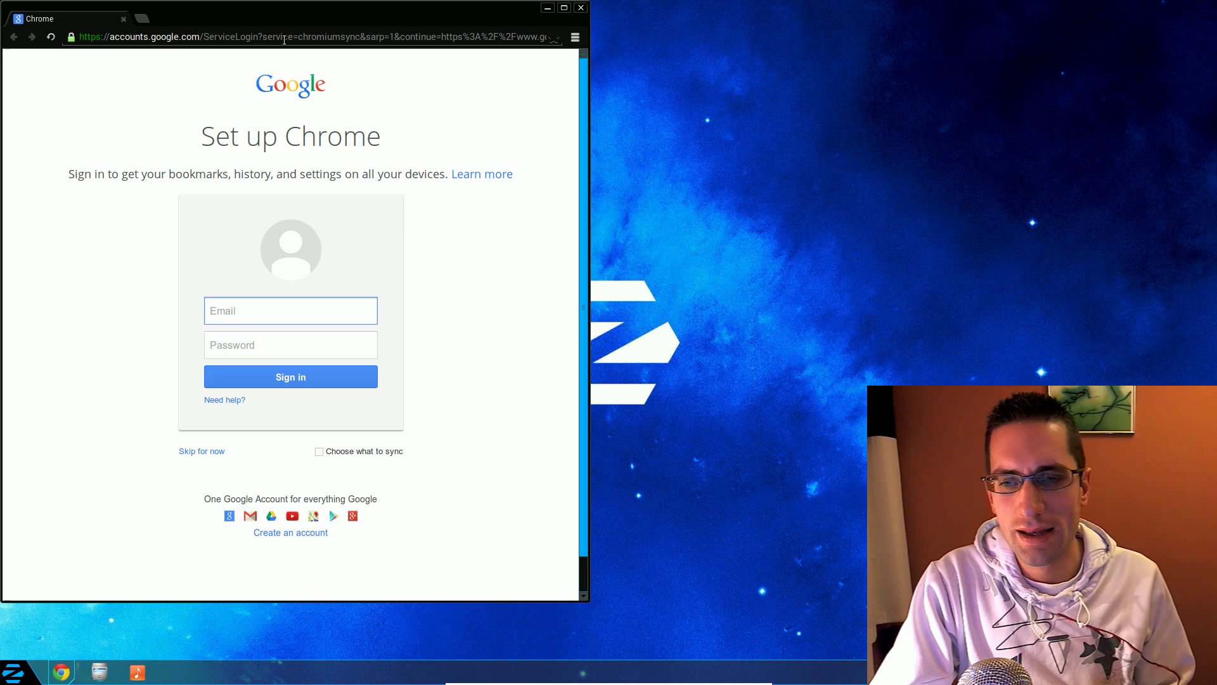
{"action": "left_click", "coordinate": [282, 38]}
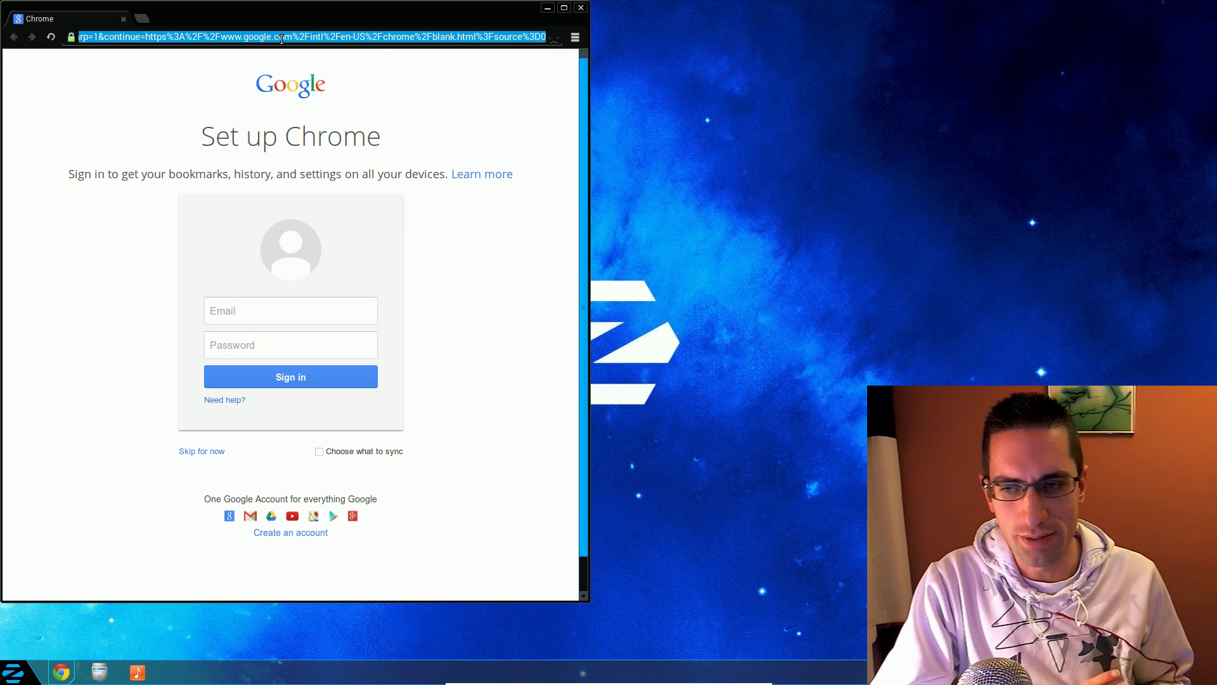
{"action": "type", "text": "youtube.com"}
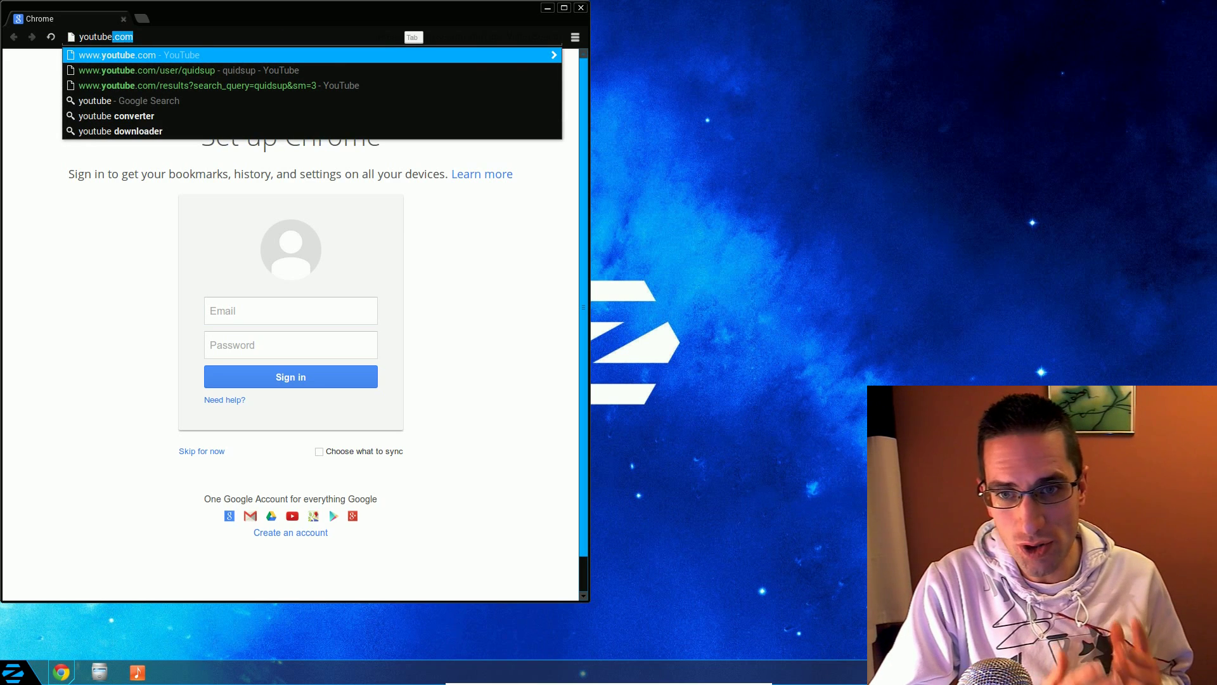
{"action": "key", "text": "Down"}
{"action": "key", "text": "Return"}
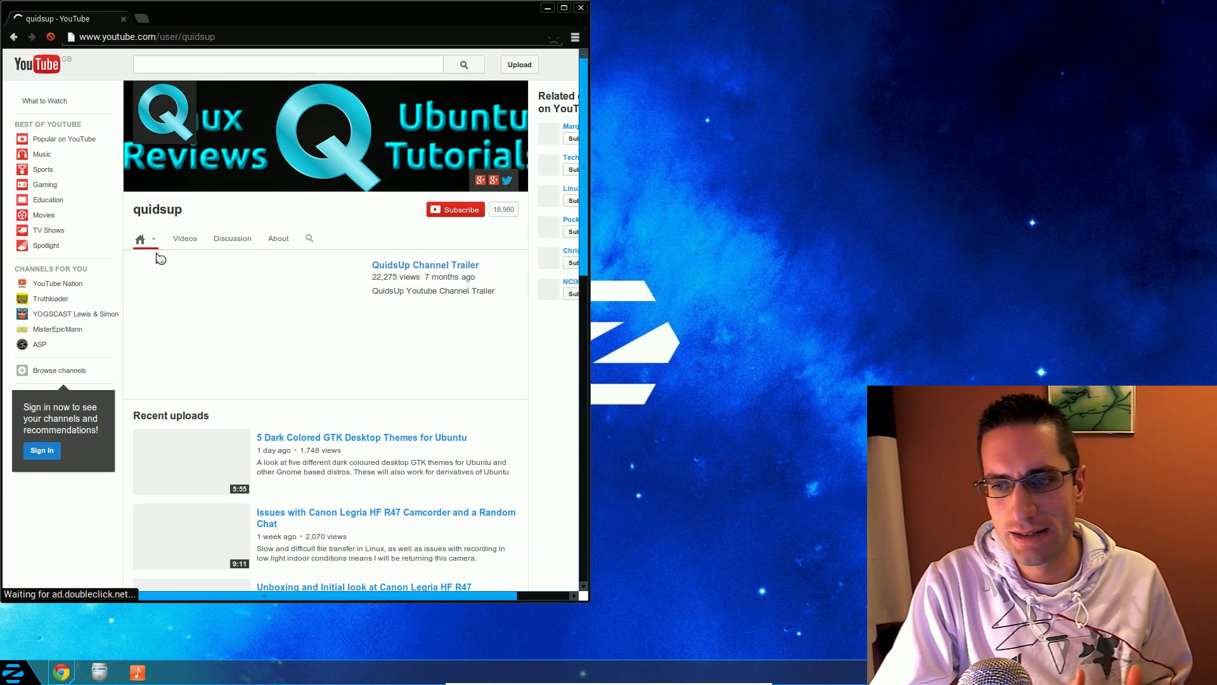
{"action": "left_click", "coordinate": [234, 456]}
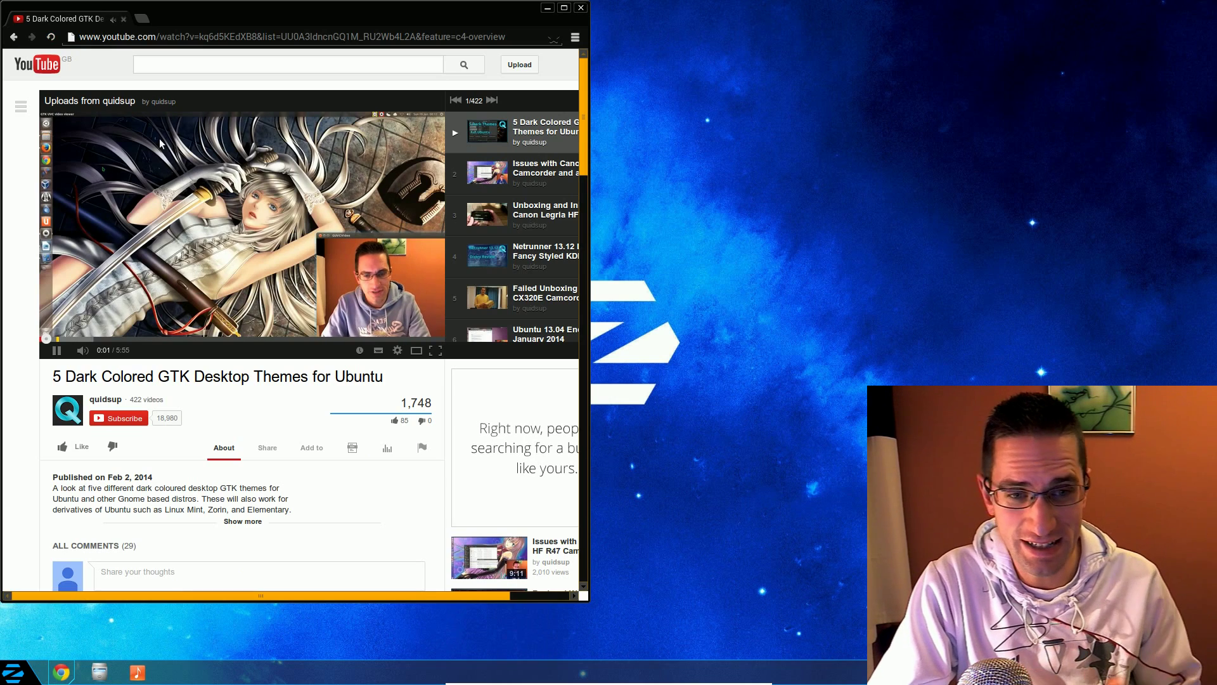
{"action": "left_click", "coordinate": [581, 8]}
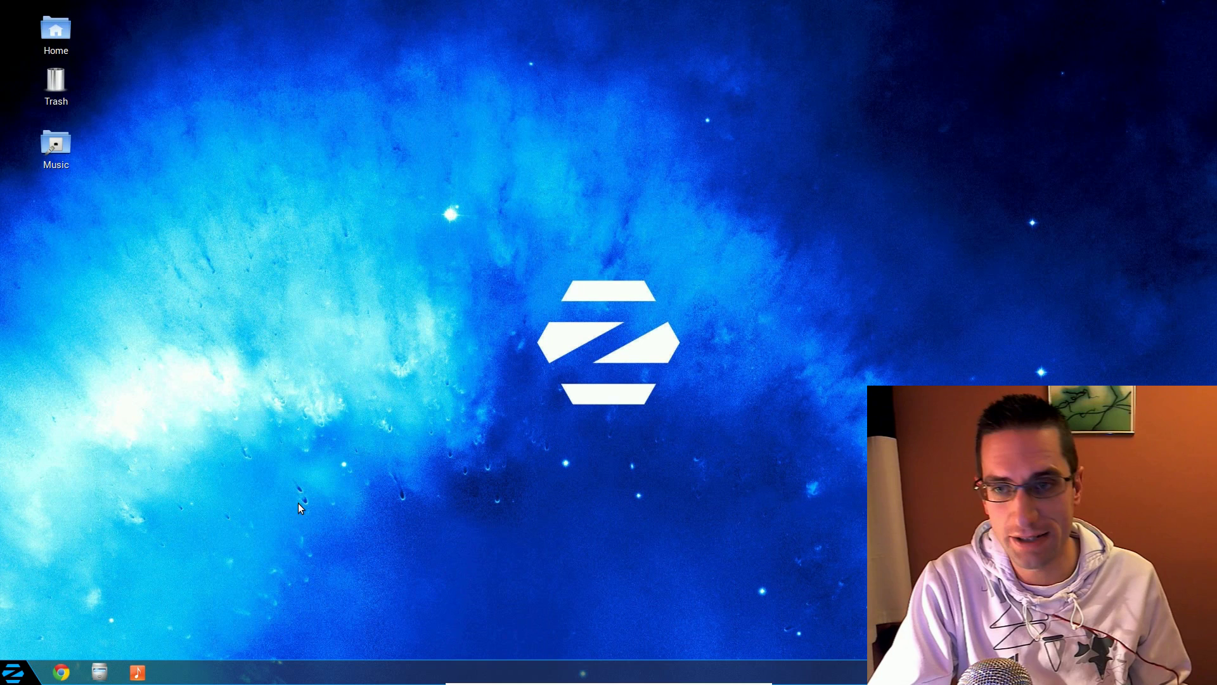
{"action": "left_click", "coordinate": [14, 672]}
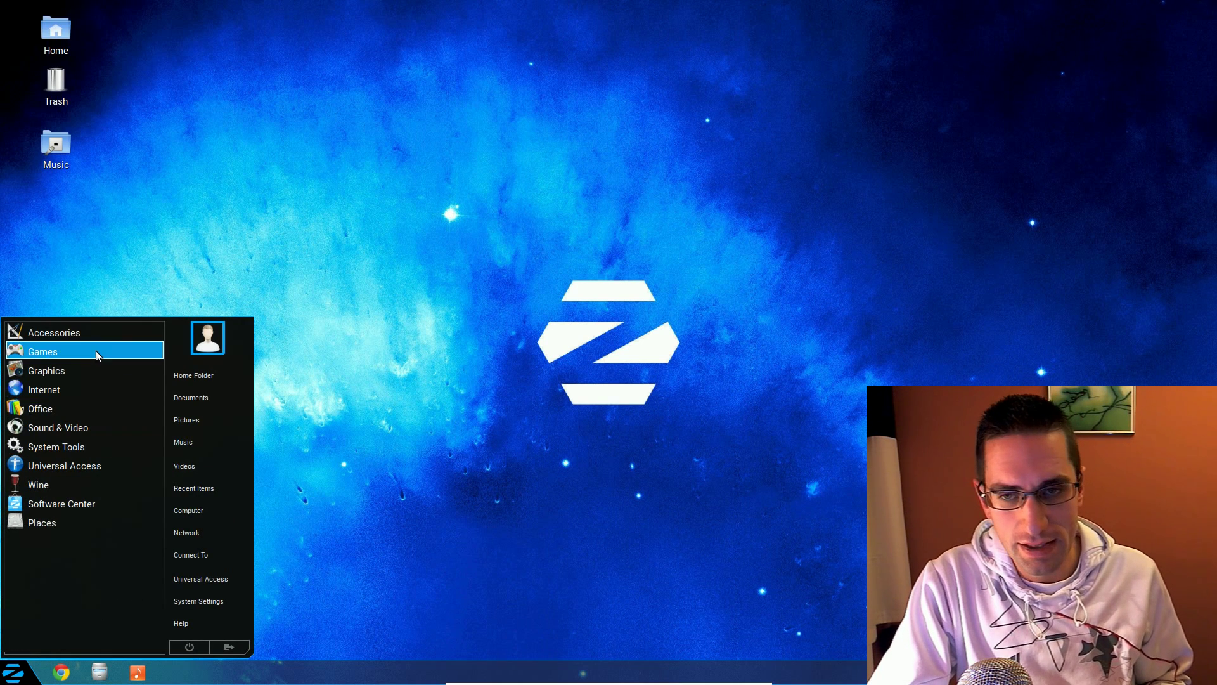
{"action": "left_click", "coordinate": [97, 446]}
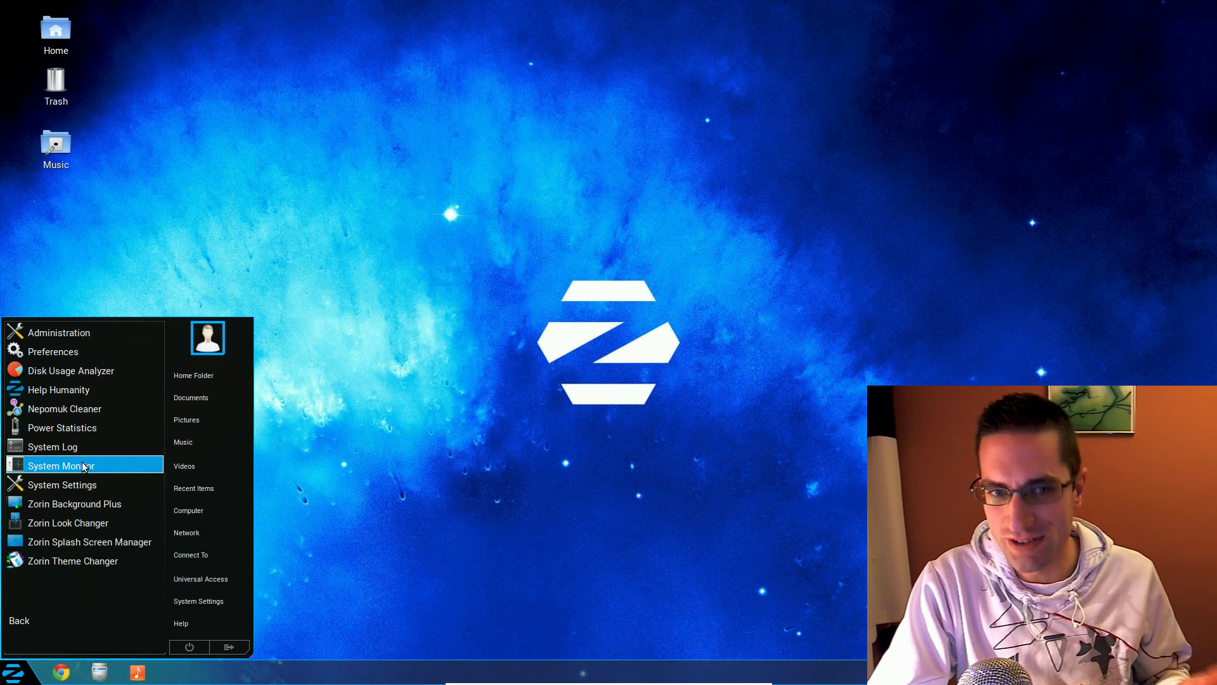
{"action": "left_click", "coordinate": [85, 467]}
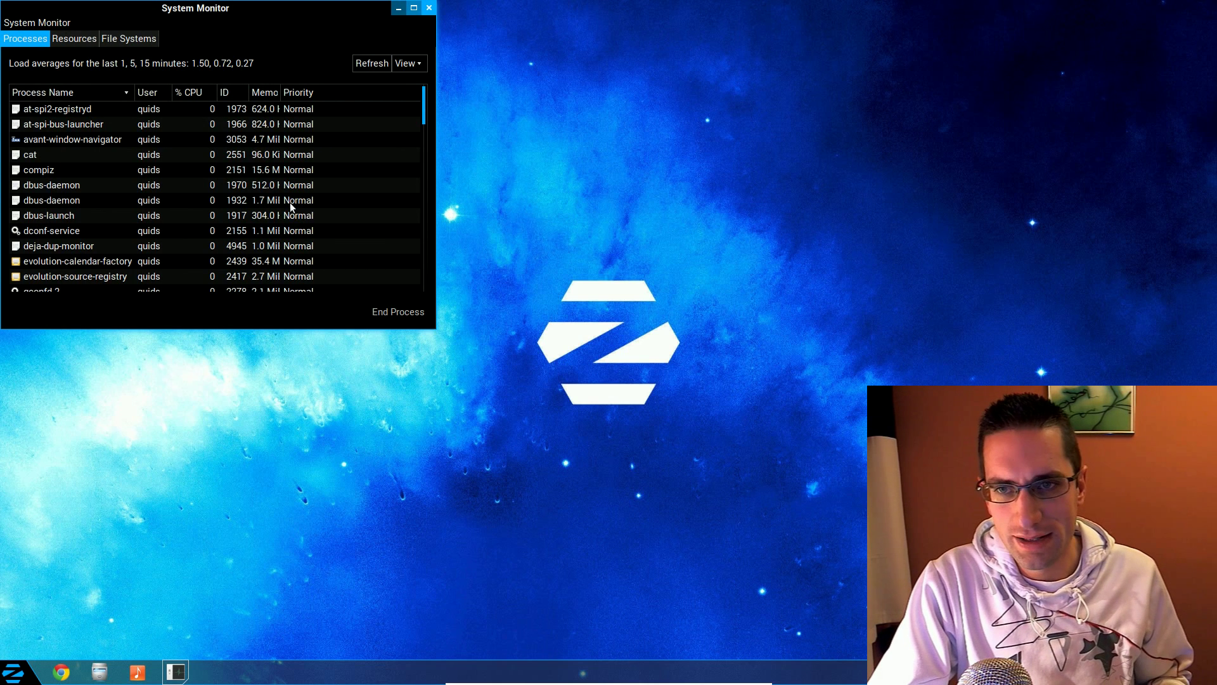
{"action": "left_click", "coordinate": [73, 43]}
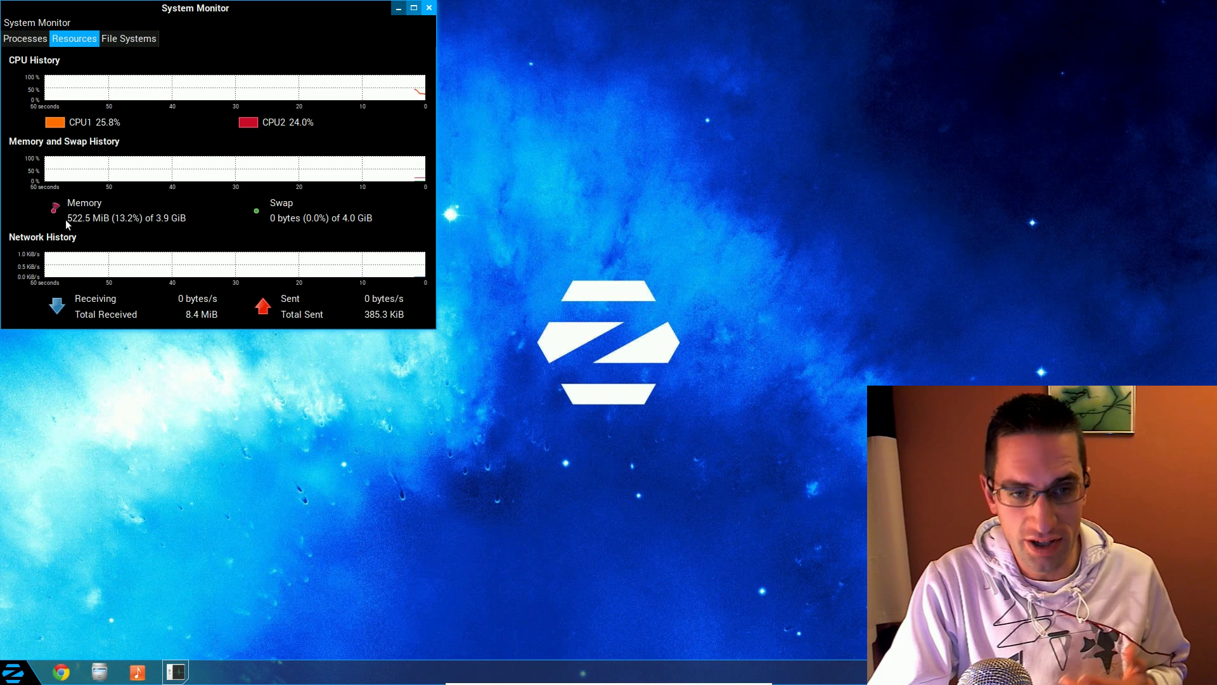
{"action": "left_click", "coordinate": [429, 9]}
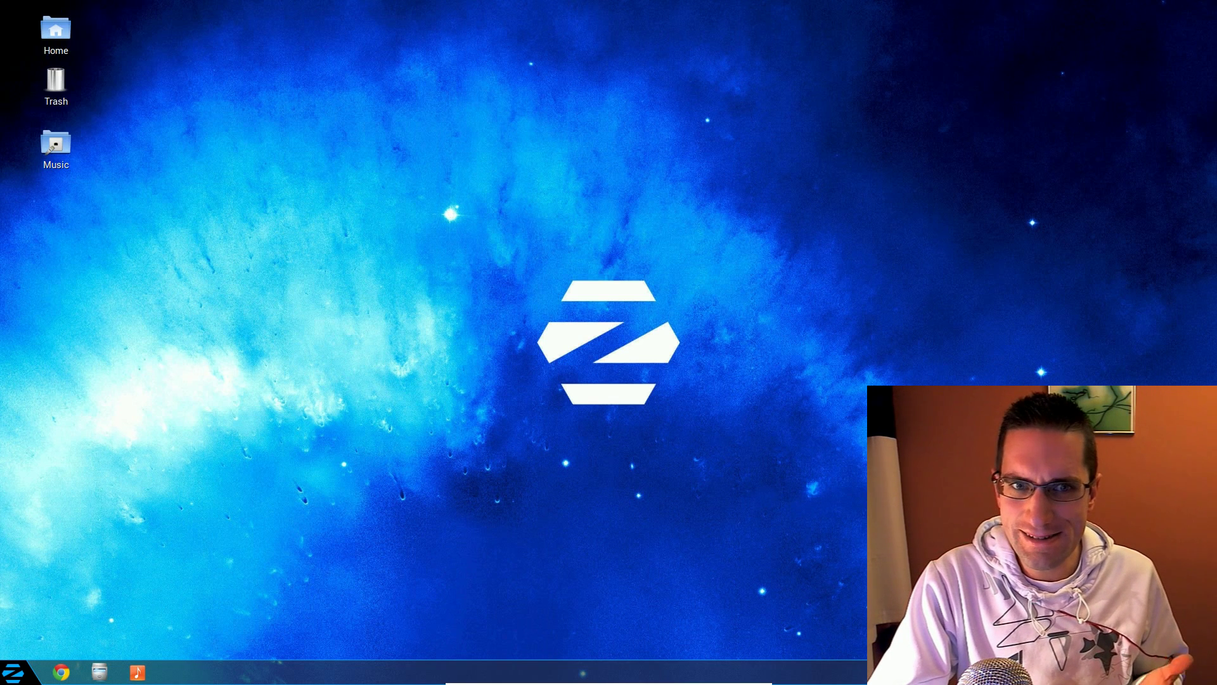
Step: Launch LibreOffice Writer from the Office menu to get a blank Untitled 1 document
{"action": "left_click", "coordinate": [12, 672]}
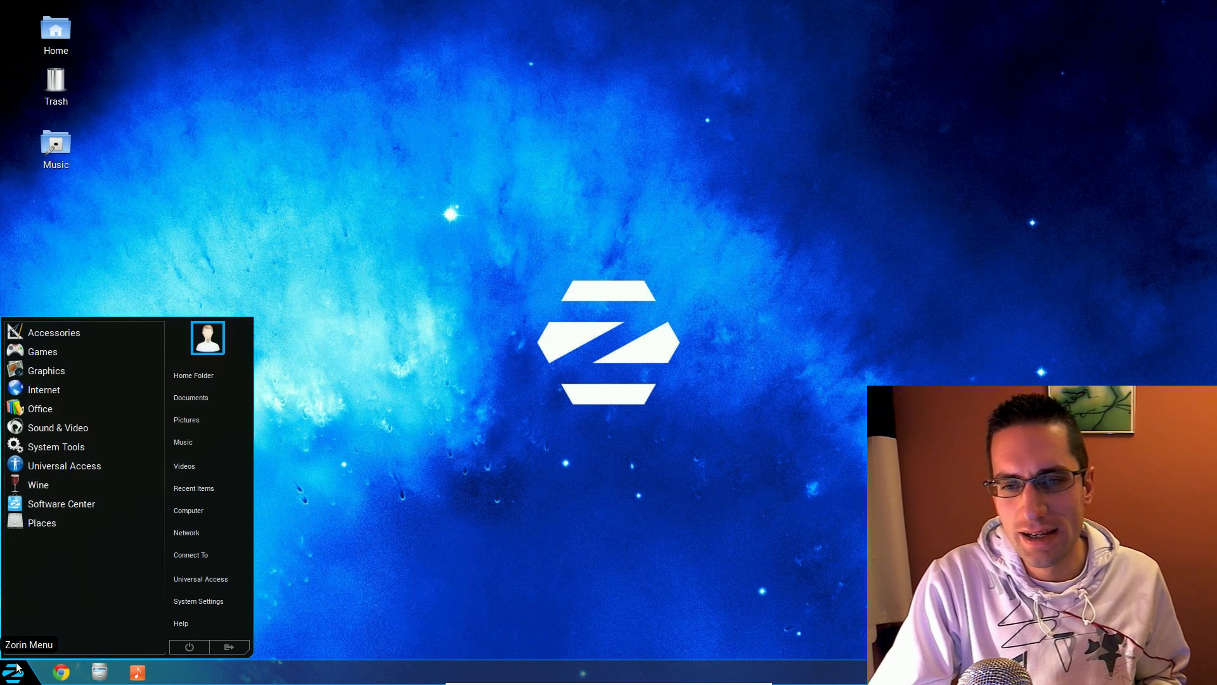
{"action": "left_click", "coordinate": [62, 405]}
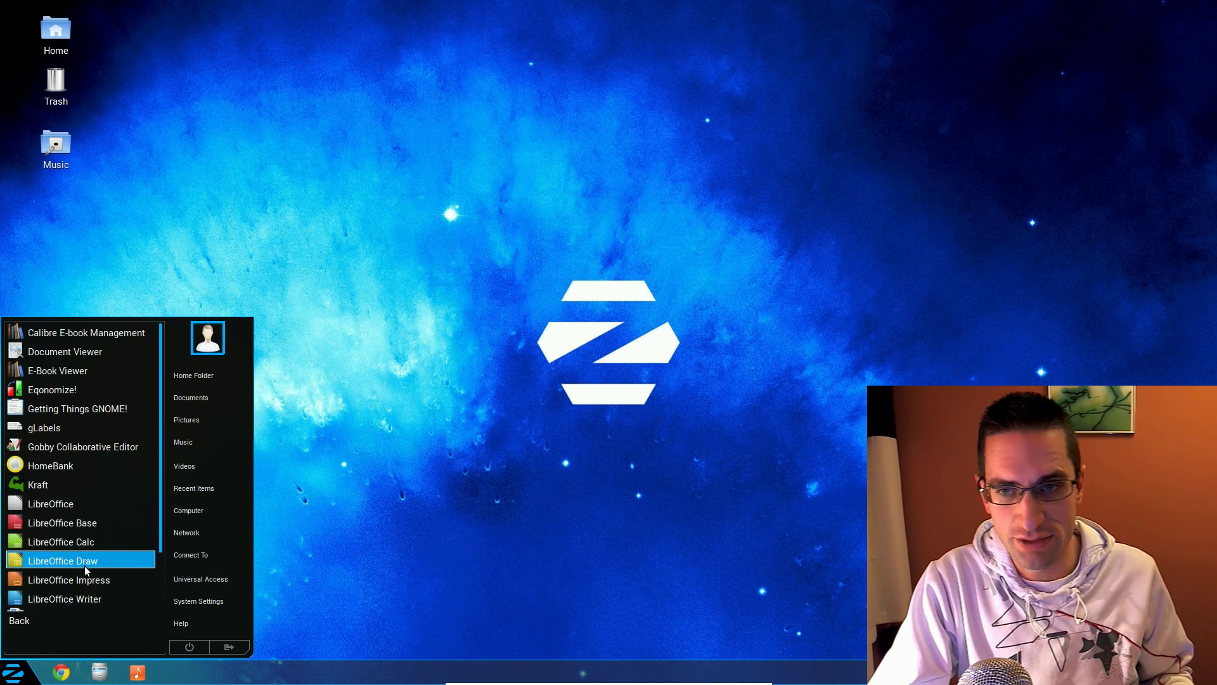
{"action": "left_click", "coordinate": [81, 595]}
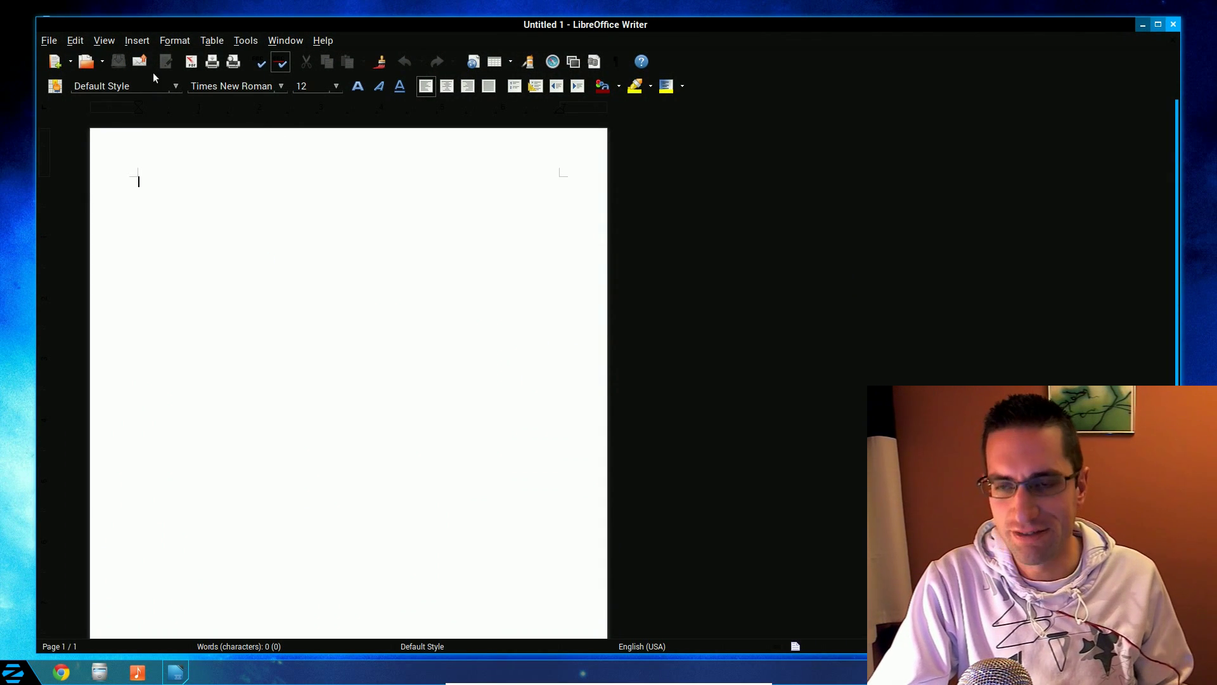
Step: Browse the file-format list in Save As, leave it on All Formats, and cancel without saving
{"action": "left_click", "coordinate": [51, 41]}
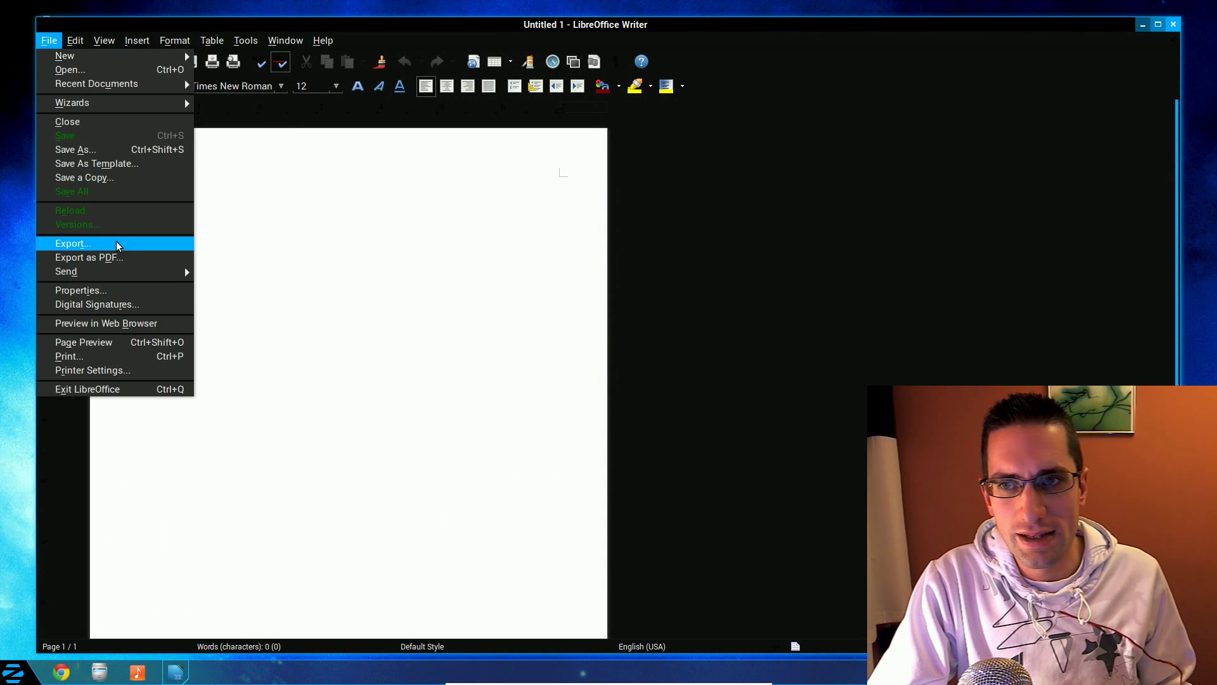
{"action": "left_click", "coordinate": [98, 149]}
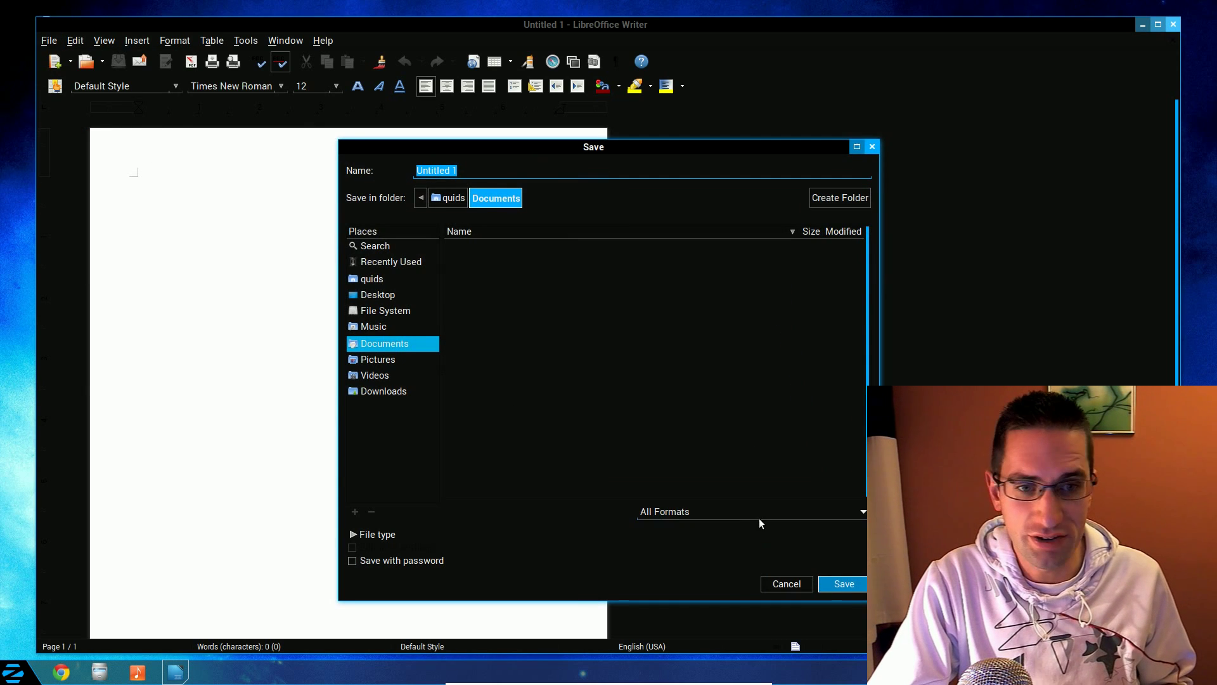
{"action": "left_click", "coordinate": [754, 510]}
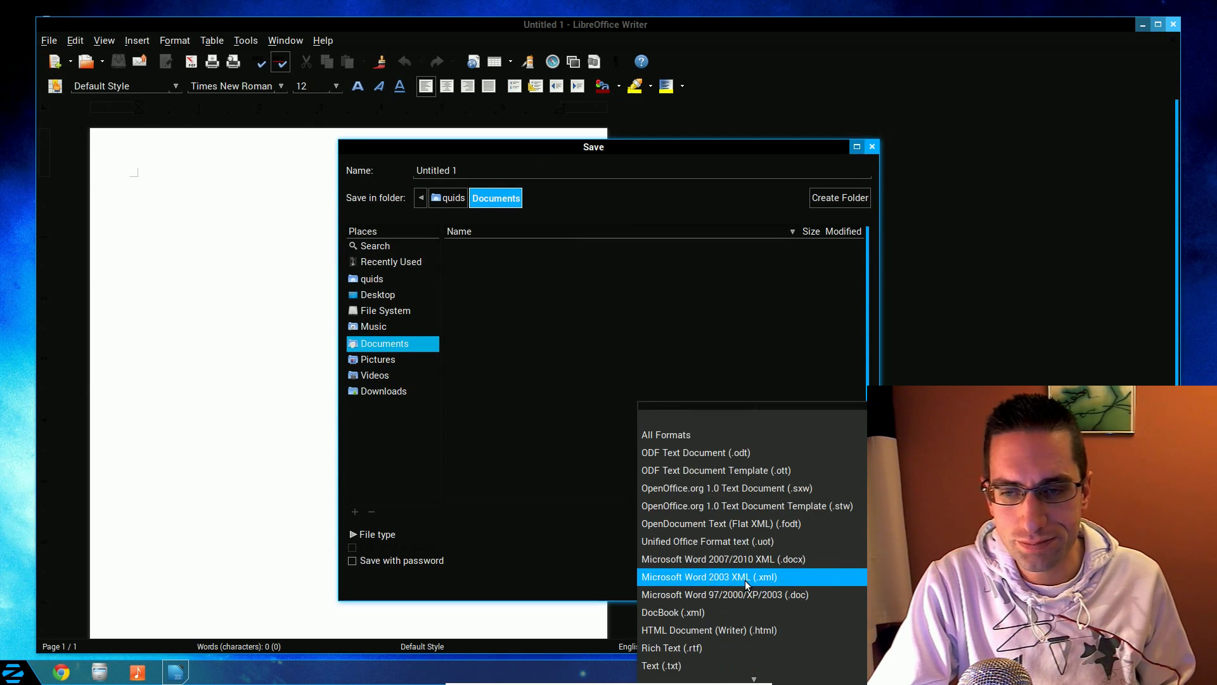
{"action": "scroll", "coordinate": [736, 581], "scroll_direction": "down", "scroll_amount": 1}
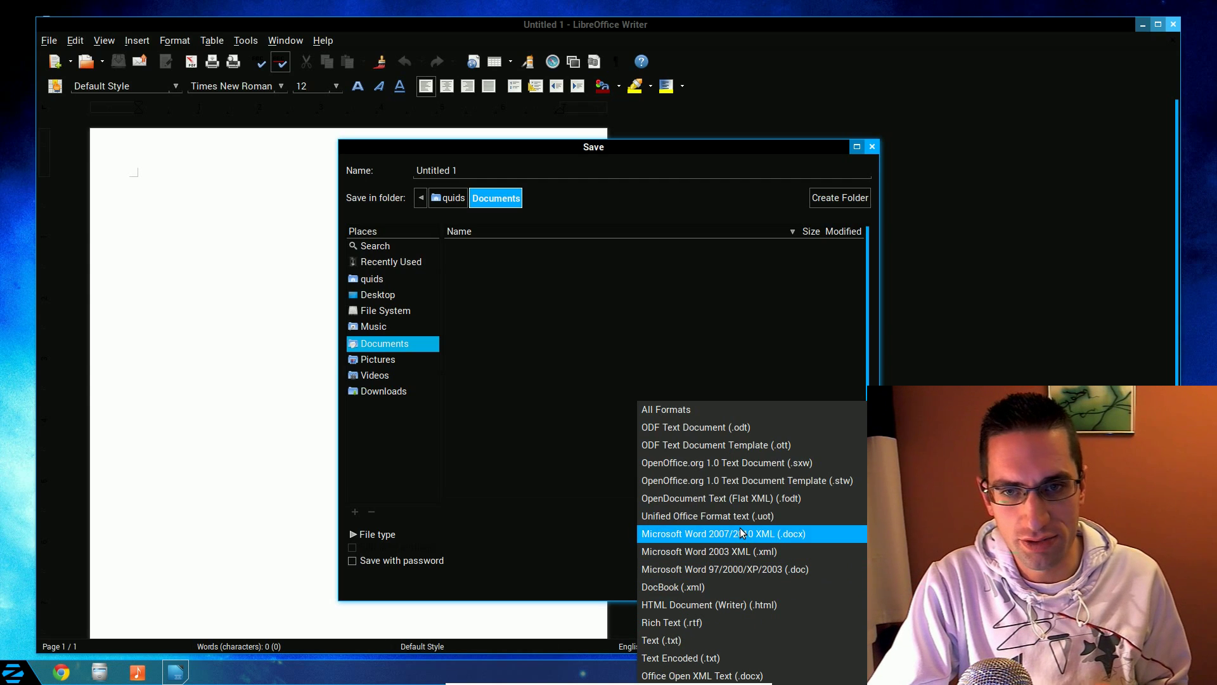
{"action": "left_click", "coordinate": [722, 412]}
{"action": "key", "text": "Escape"}
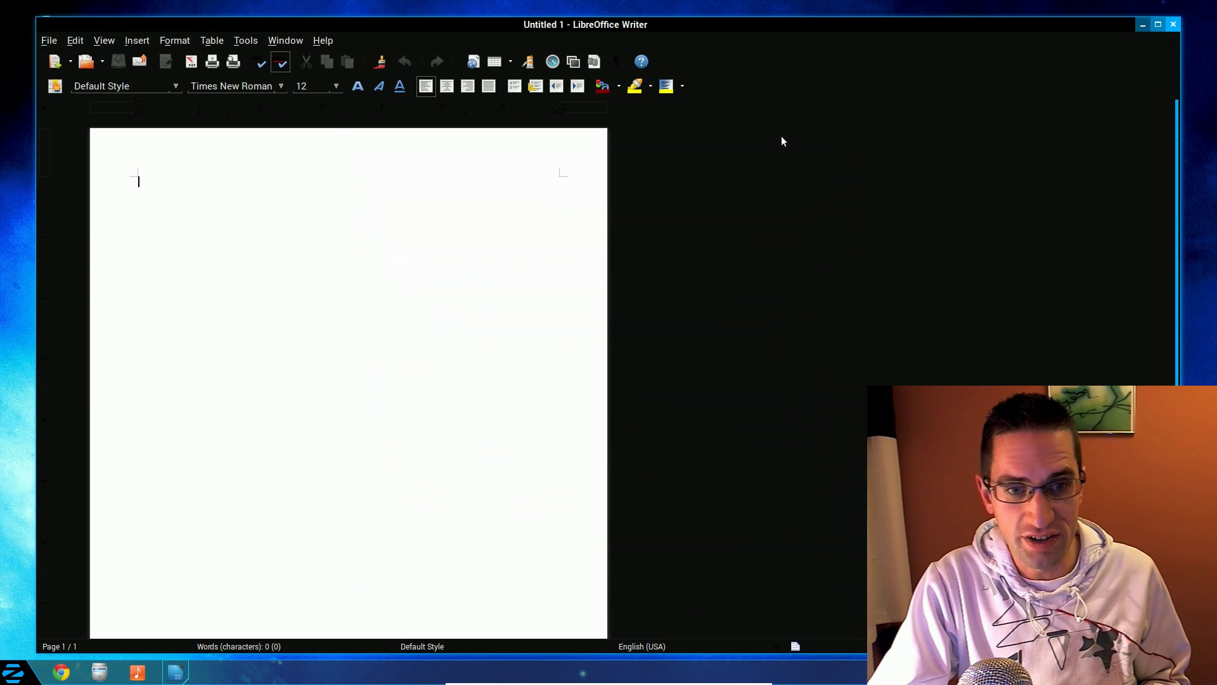
Step: Close Writer, scroll through the 170-album music library, then close the music player
{"action": "left_click", "coordinate": [1173, 25]}
{"action": "left_click", "coordinate": [136, 673]}
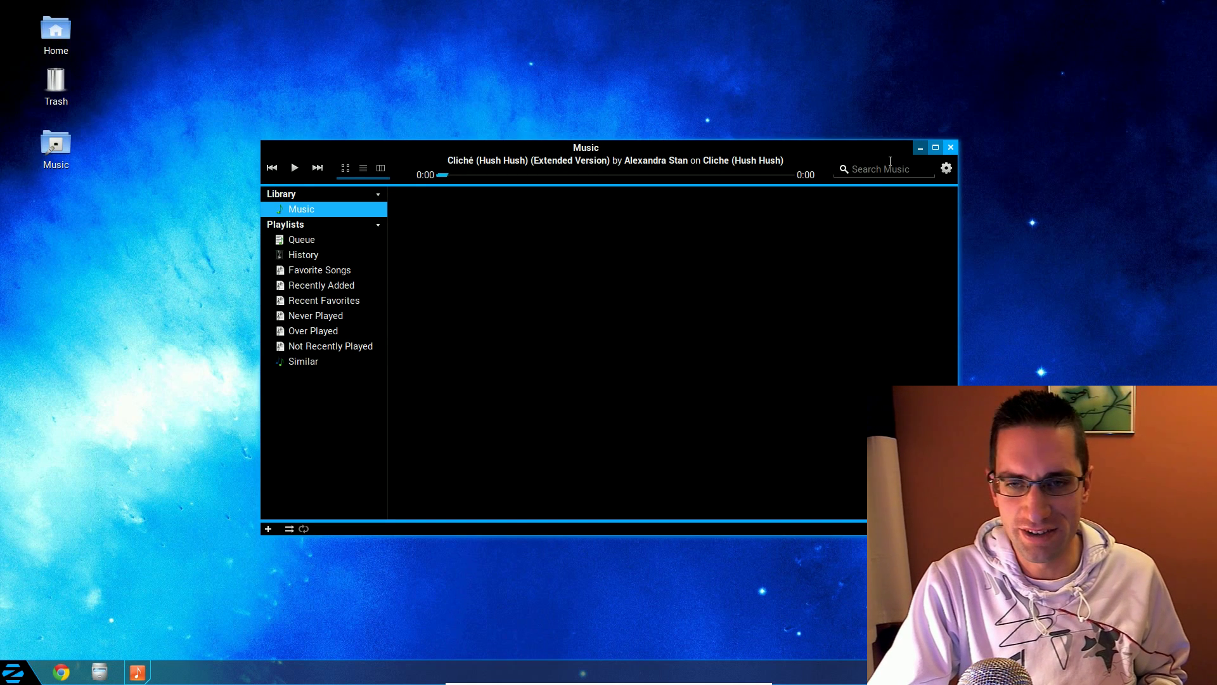
{"action": "scroll", "coordinate": [813, 308], "scroll_direction": "down", "scroll_amount": 6}
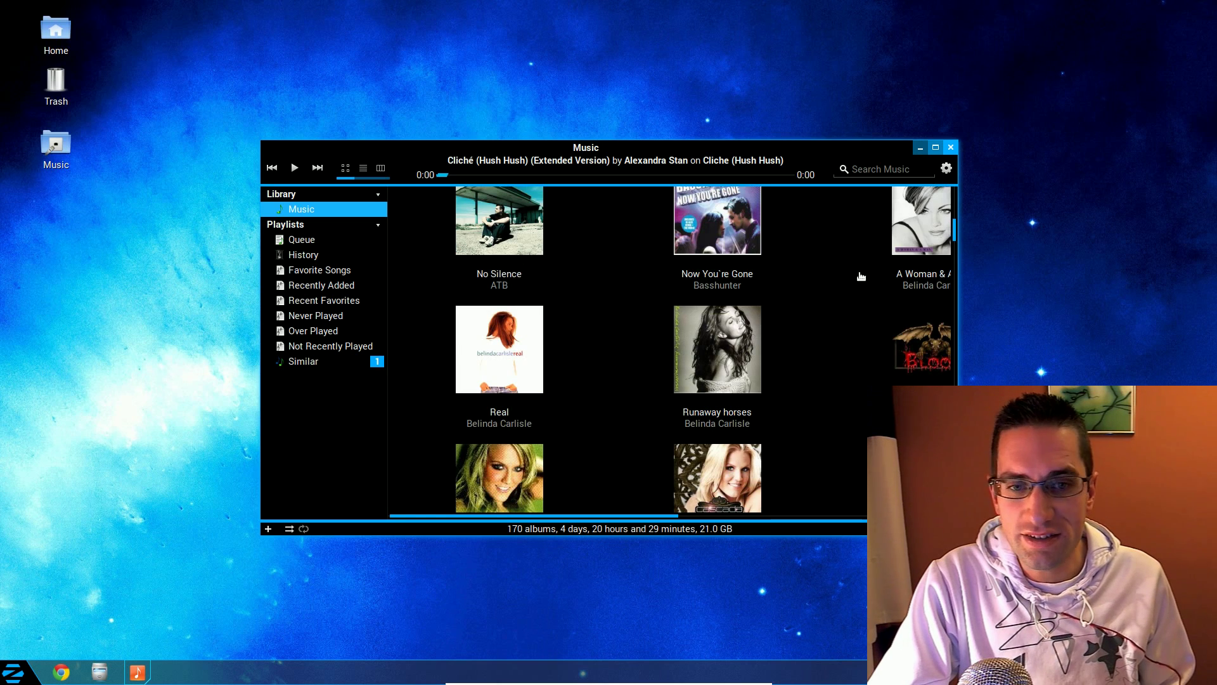
{"action": "left_click", "coordinate": [951, 147]}
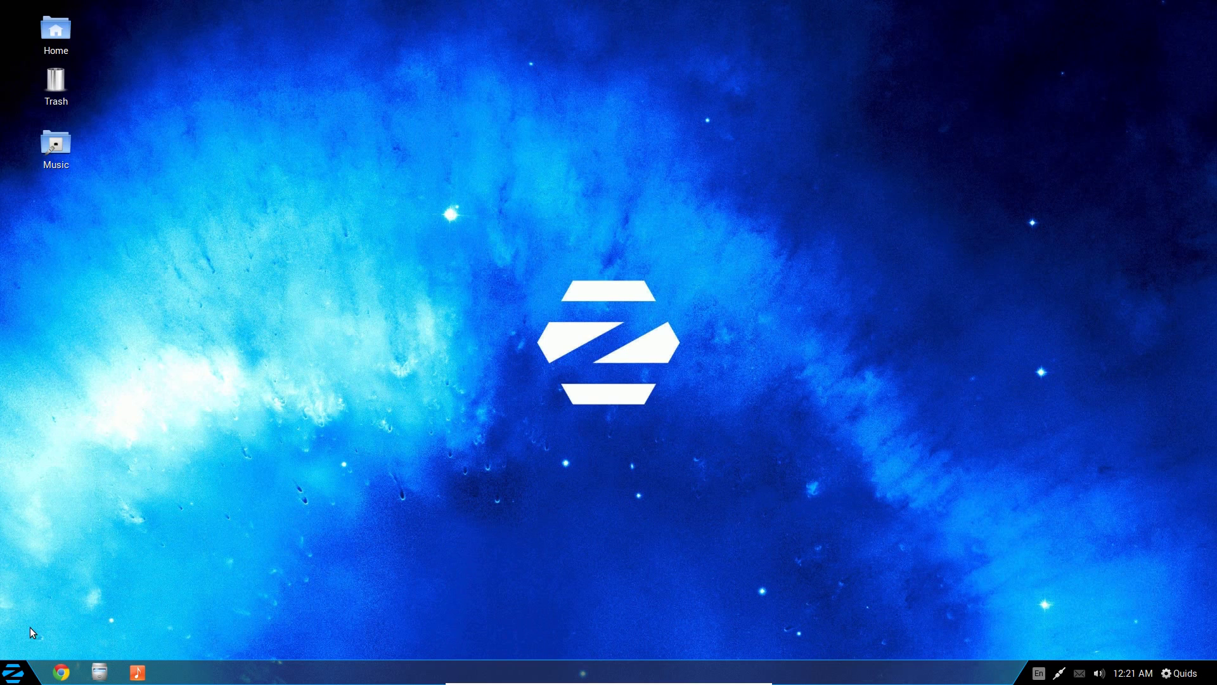
Step: Search 'them' to reopen Zorin Theme Changer and apply the Zorin Light theme
{"action": "left_click", "coordinate": [13, 672]}
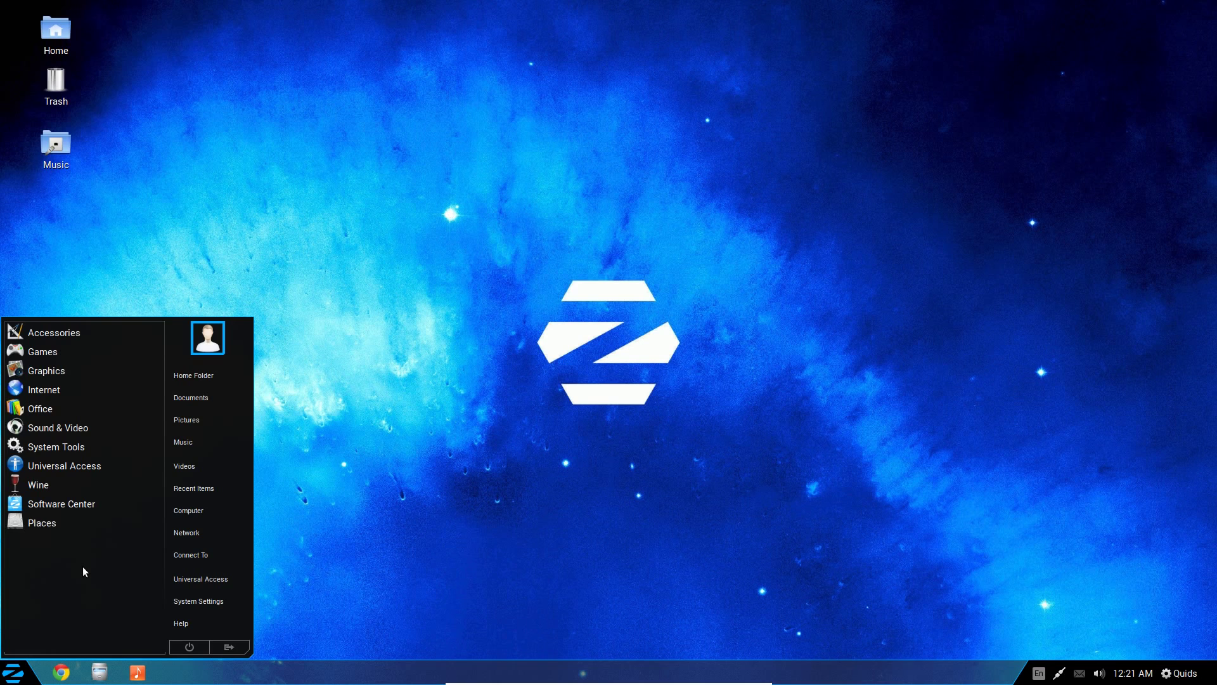
{"action": "type", "text": "them"}
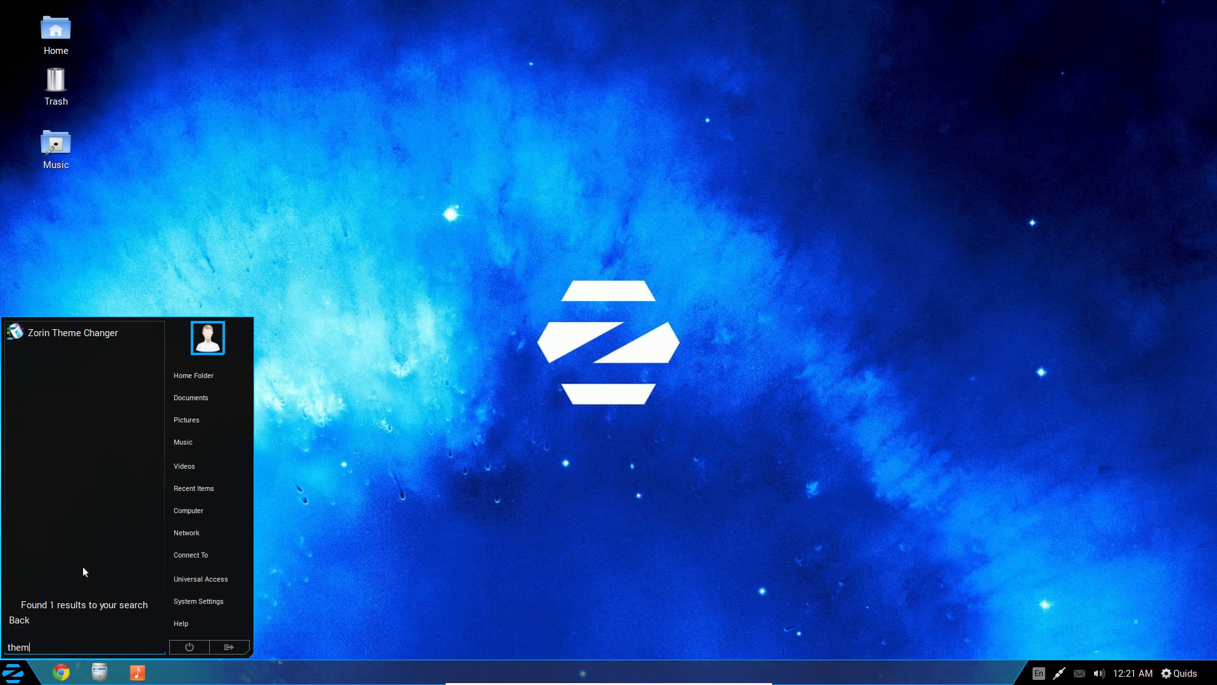
{"action": "left_click", "coordinate": [66, 333]}
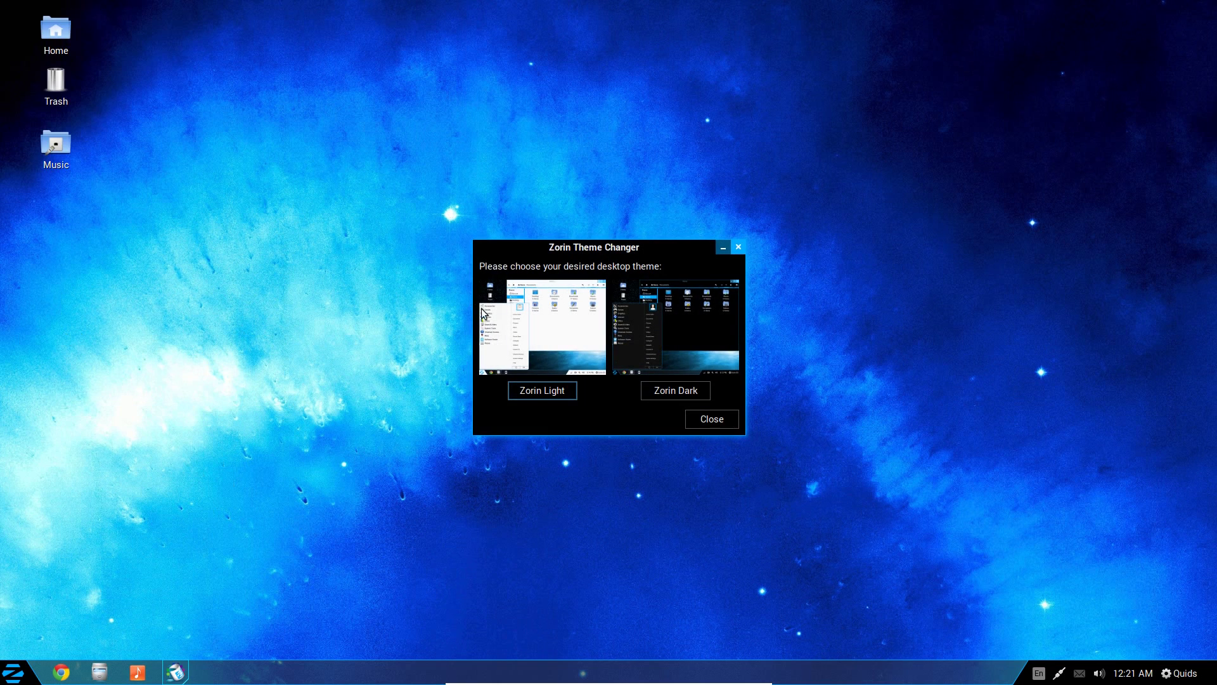
{"action": "left_click", "coordinate": [541, 389]}
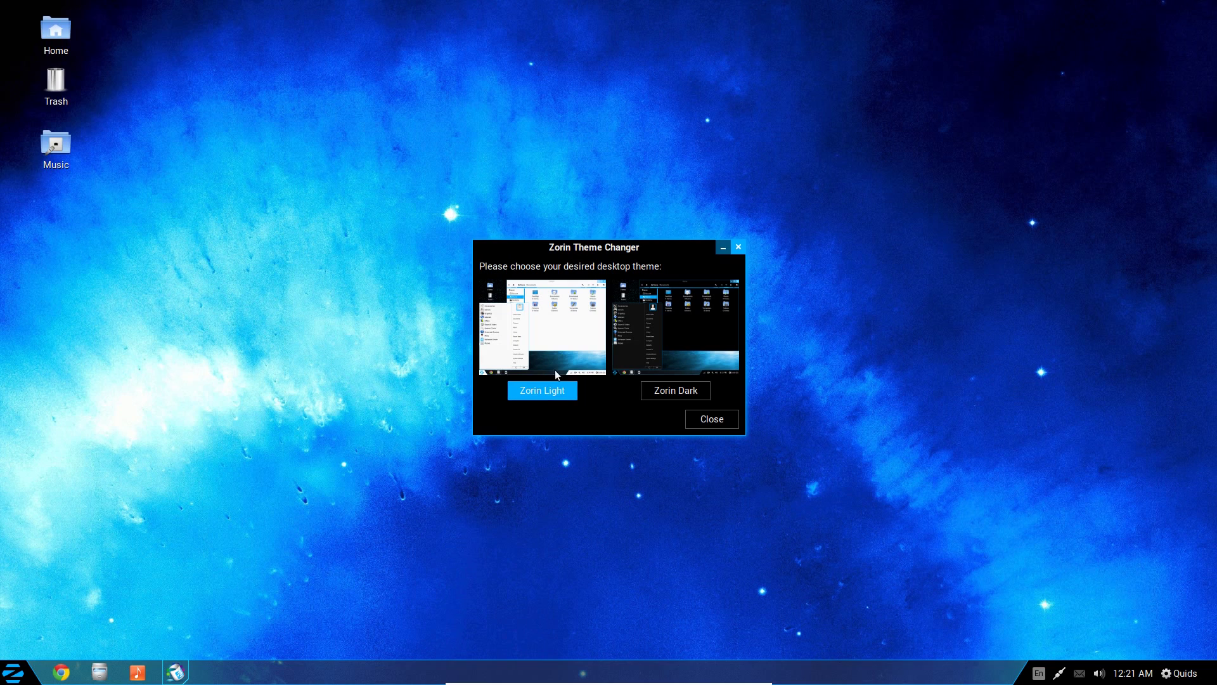
Step: Close the Theme Changer, open dock preferences, and move the dock left, right, then back to the bottom
{"action": "left_click", "coordinate": [739, 247]}
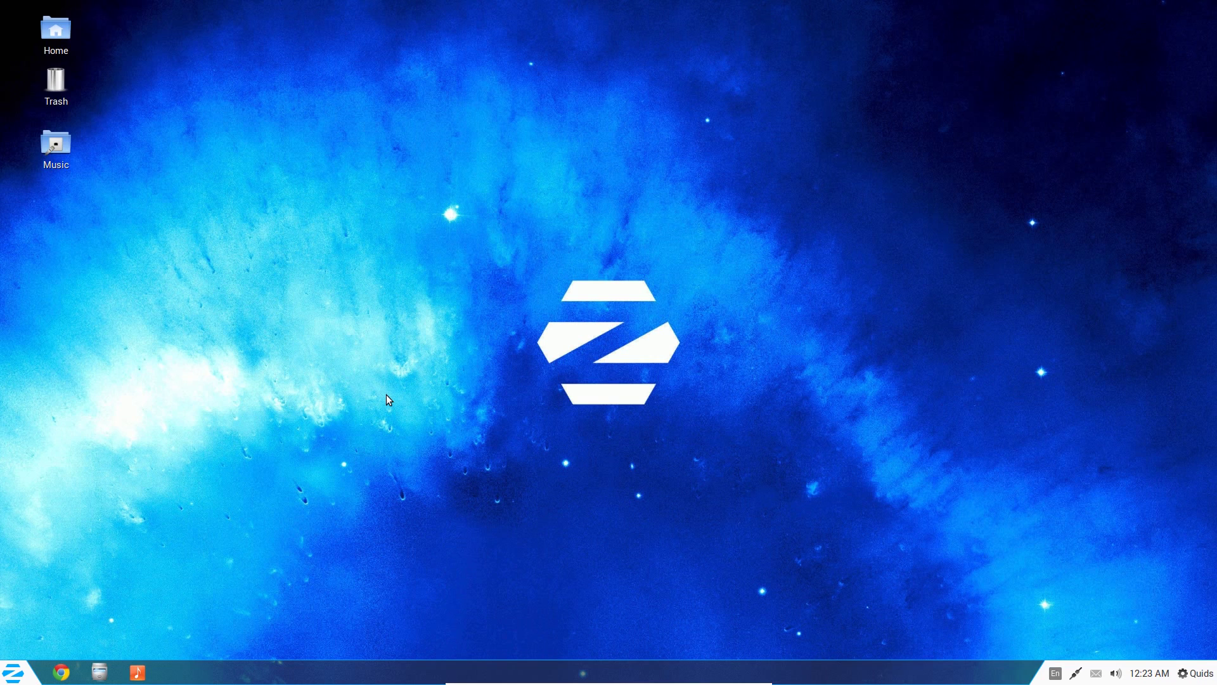
{"action": "right_click", "coordinate": [345, 667]}
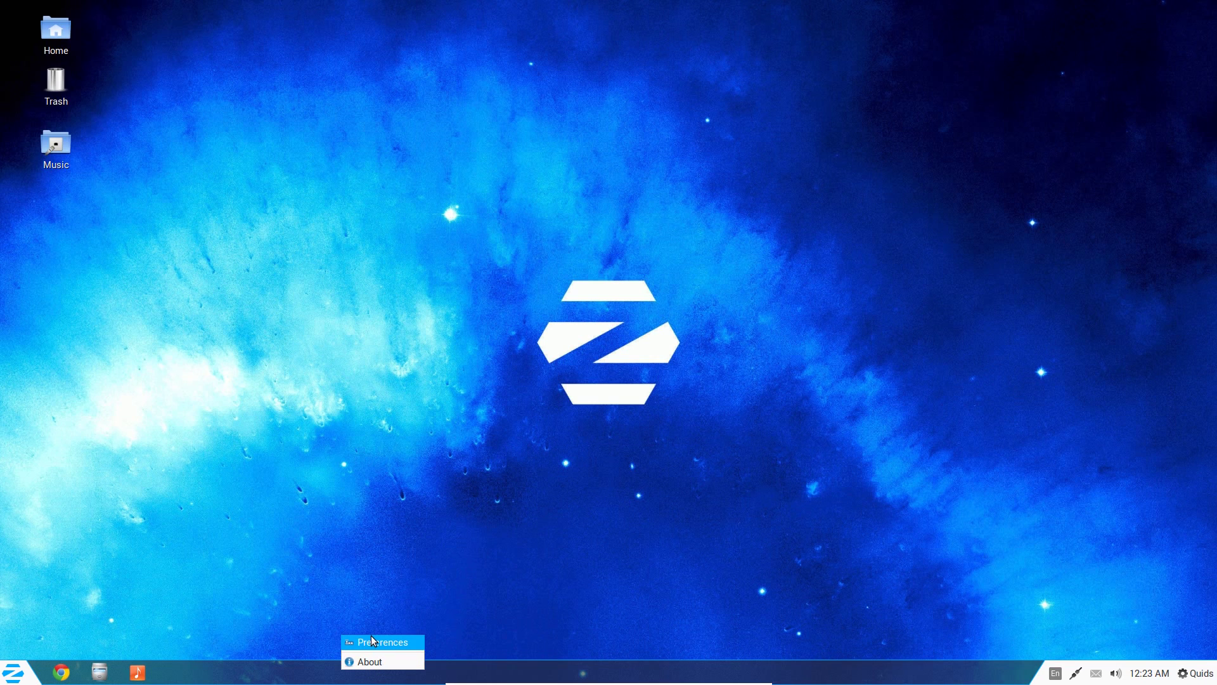
{"action": "left_click", "coordinate": [377, 637]}
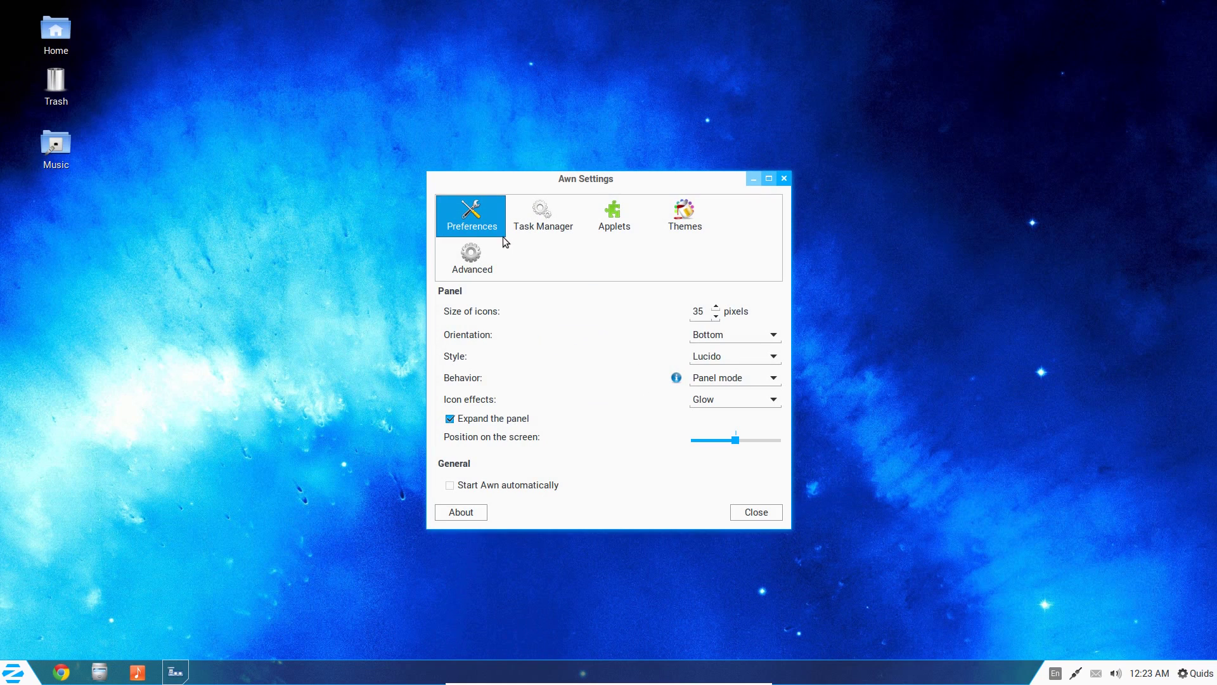
{"action": "left_click", "coordinate": [766, 338]}
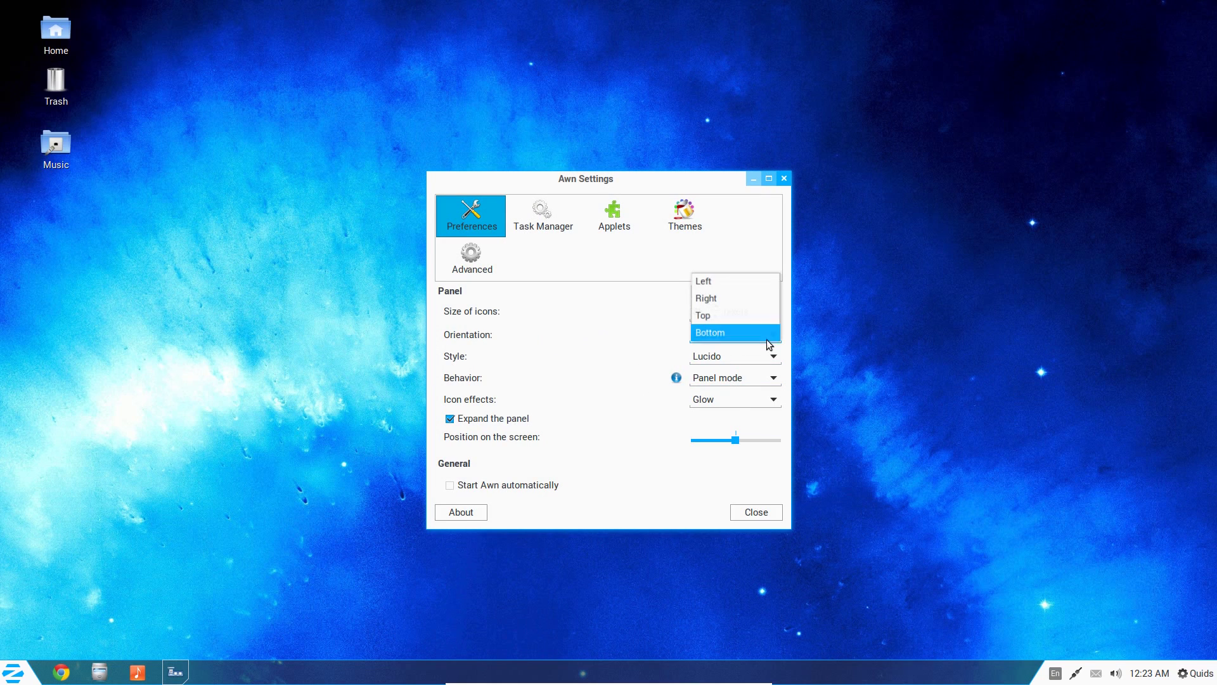
{"action": "left_click", "coordinate": [742, 288]}
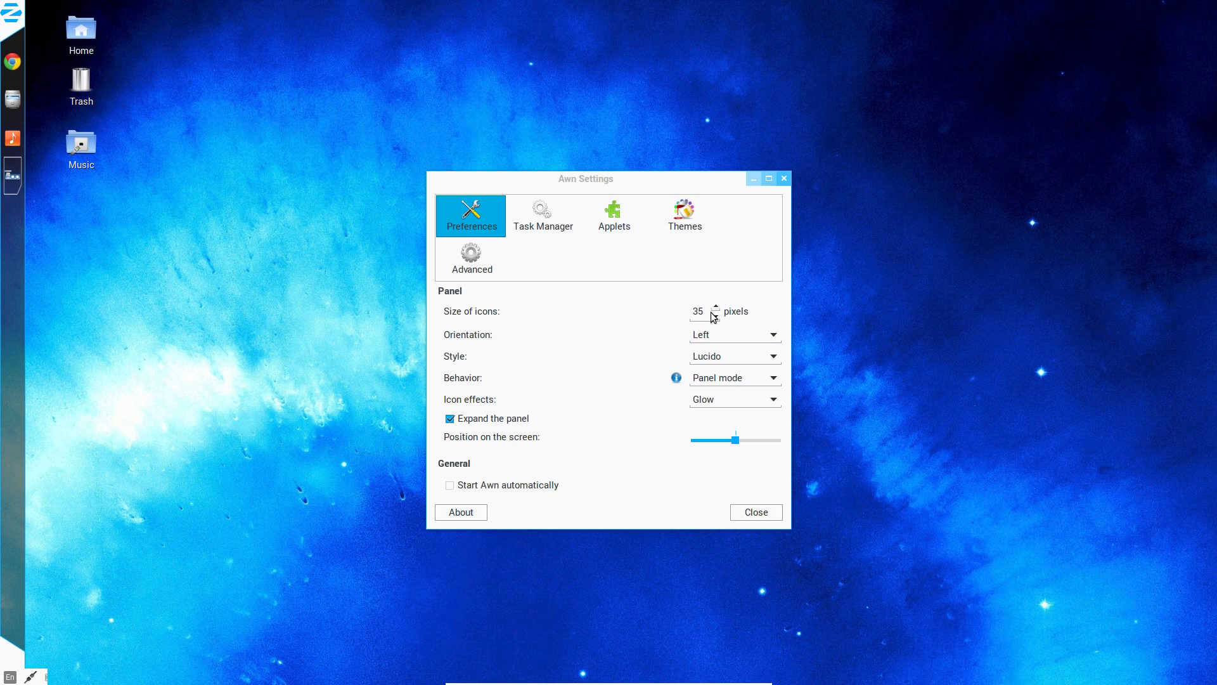
{"action": "left_click", "coordinate": [728, 337]}
{"action": "left_click", "coordinate": [725, 352]}
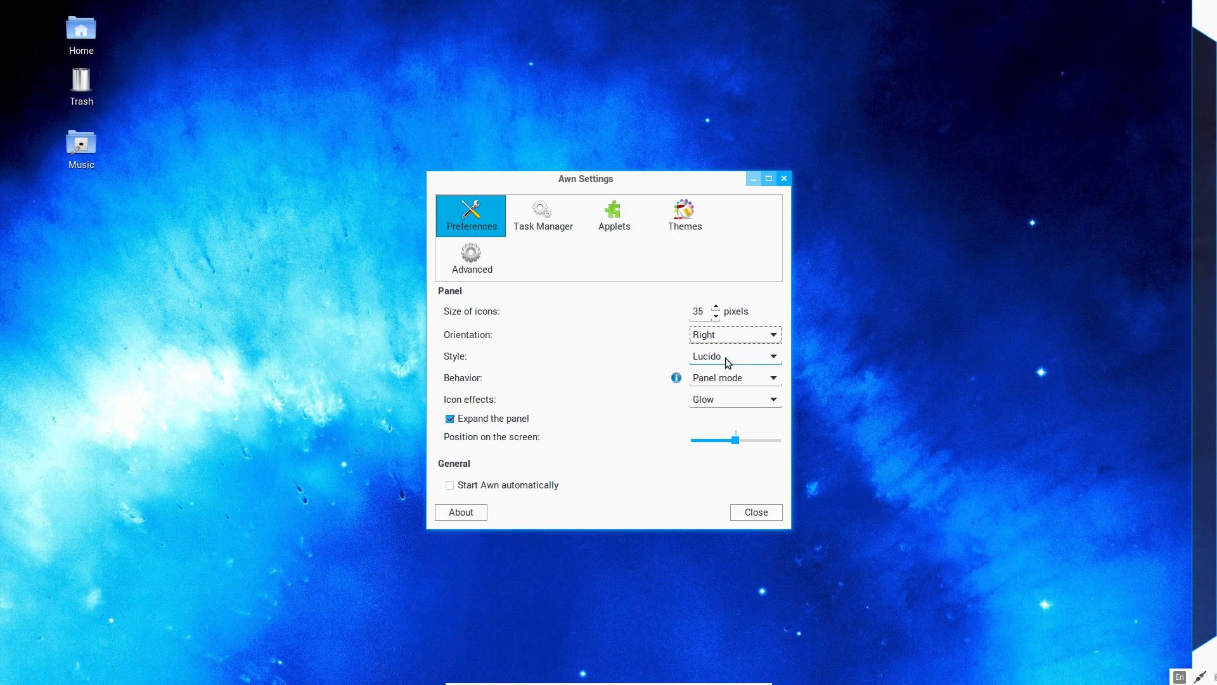
{"action": "left_click", "coordinate": [725, 334]}
{"action": "left_click", "coordinate": [720, 366]}
Step: Try the 3d and Curved dock styles, settling on Lucido
{"action": "left_click", "coordinate": [722, 356]}
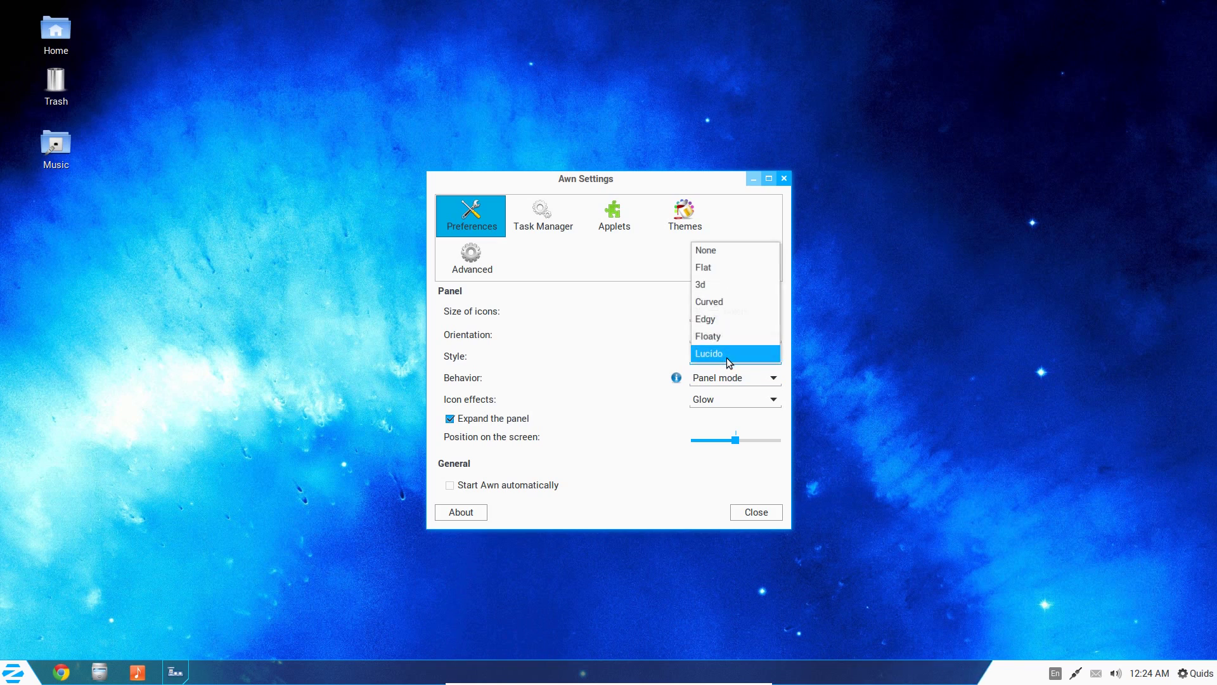
{"action": "left_click", "coordinate": [725, 288]}
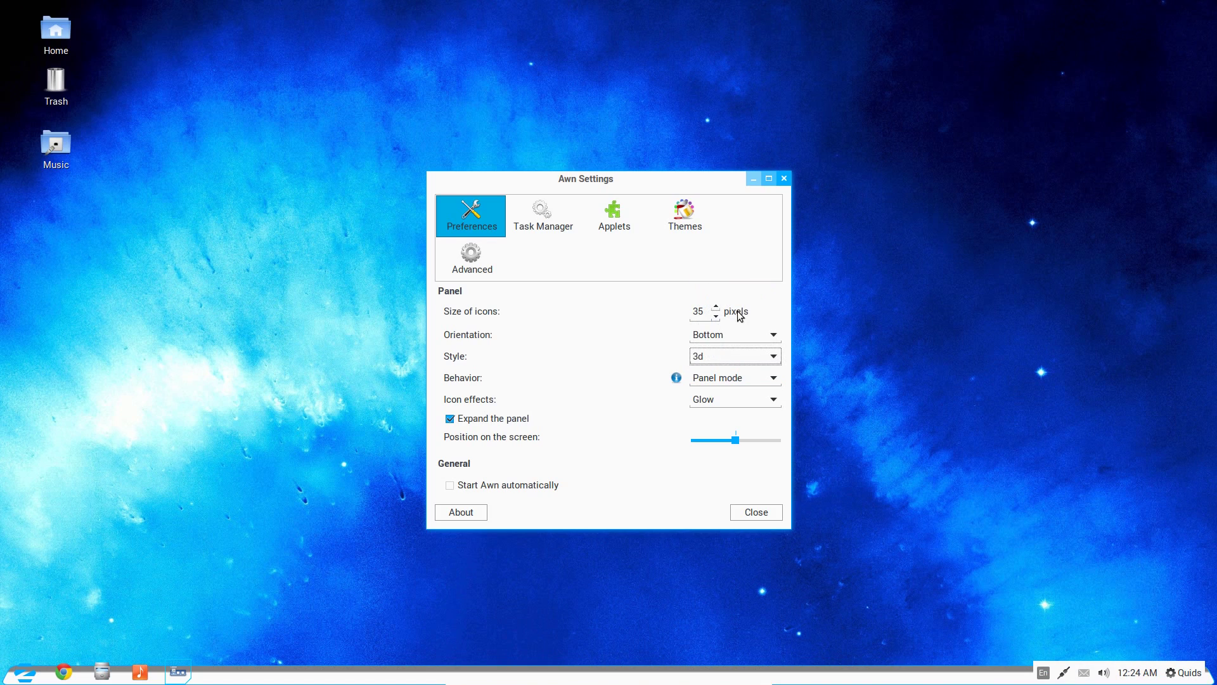
{"action": "left_click", "coordinate": [733, 359]}
{"action": "left_click", "coordinate": [740, 373]}
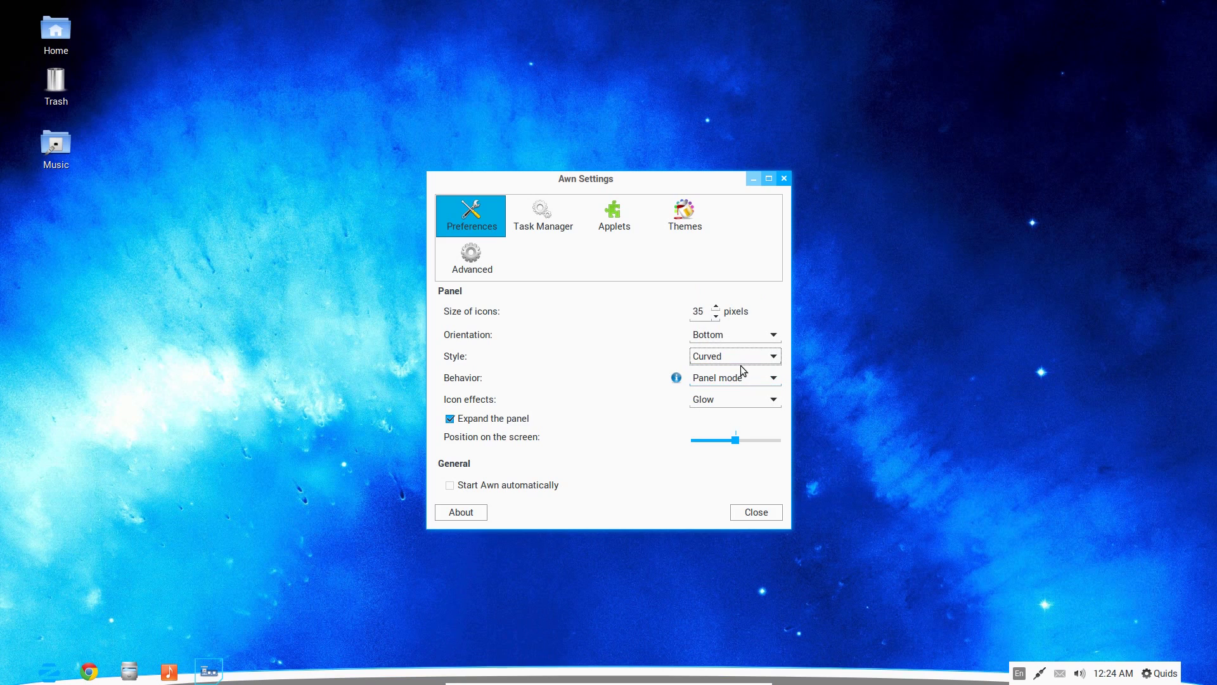
{"action": "left_click", "coordinate": [742, 361]}
{"action": "left_click", "coordinate": [739, 407]}
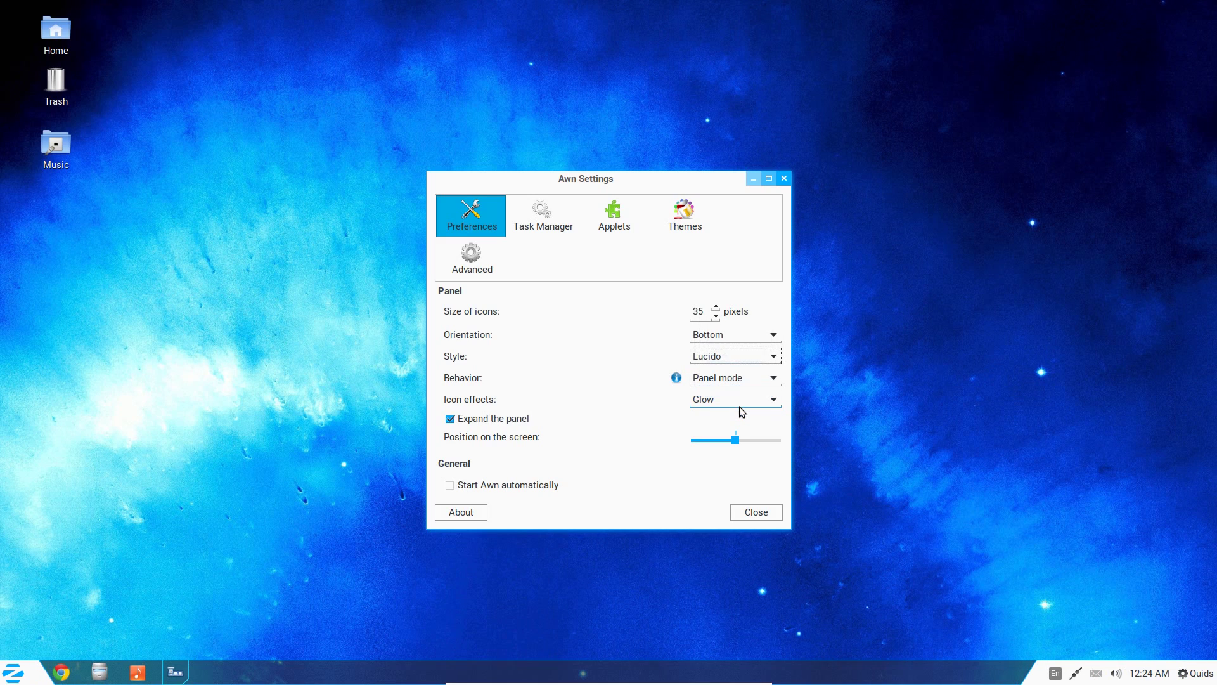
Step: Apply the Light Theme and then the Smoked theme to the dock
{"action": "left_click", "coordinate": [669, 225]}
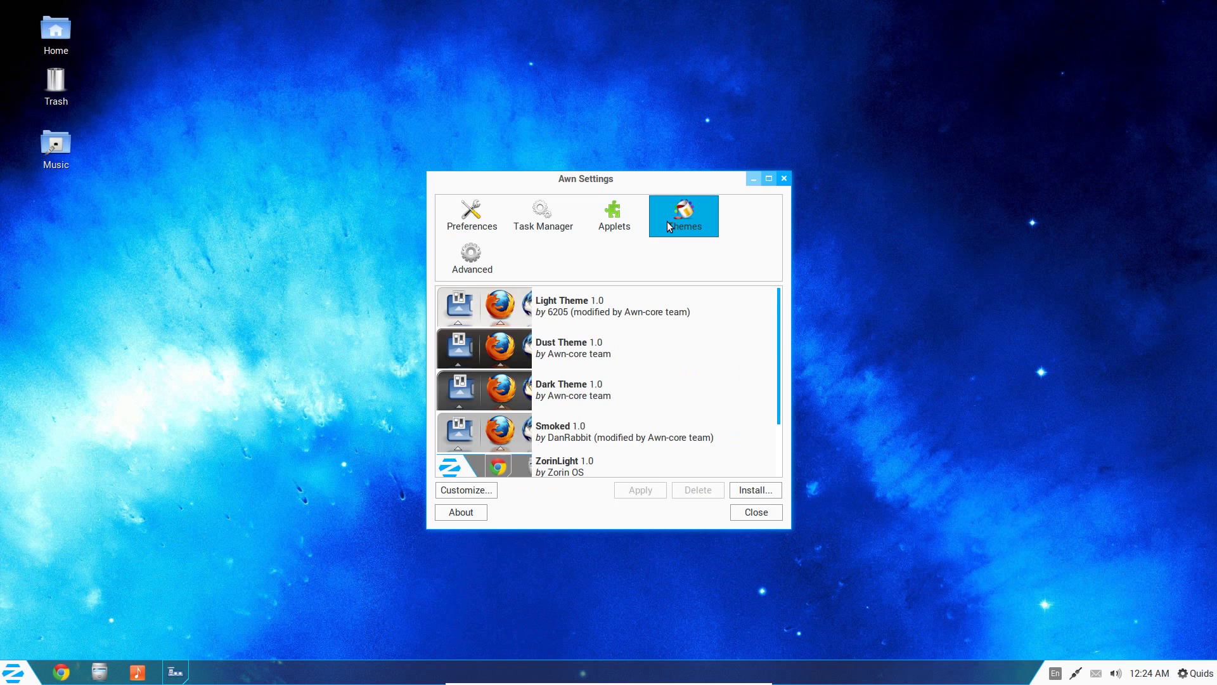
{"action": "left_click", "coordinate": [496, 314]}
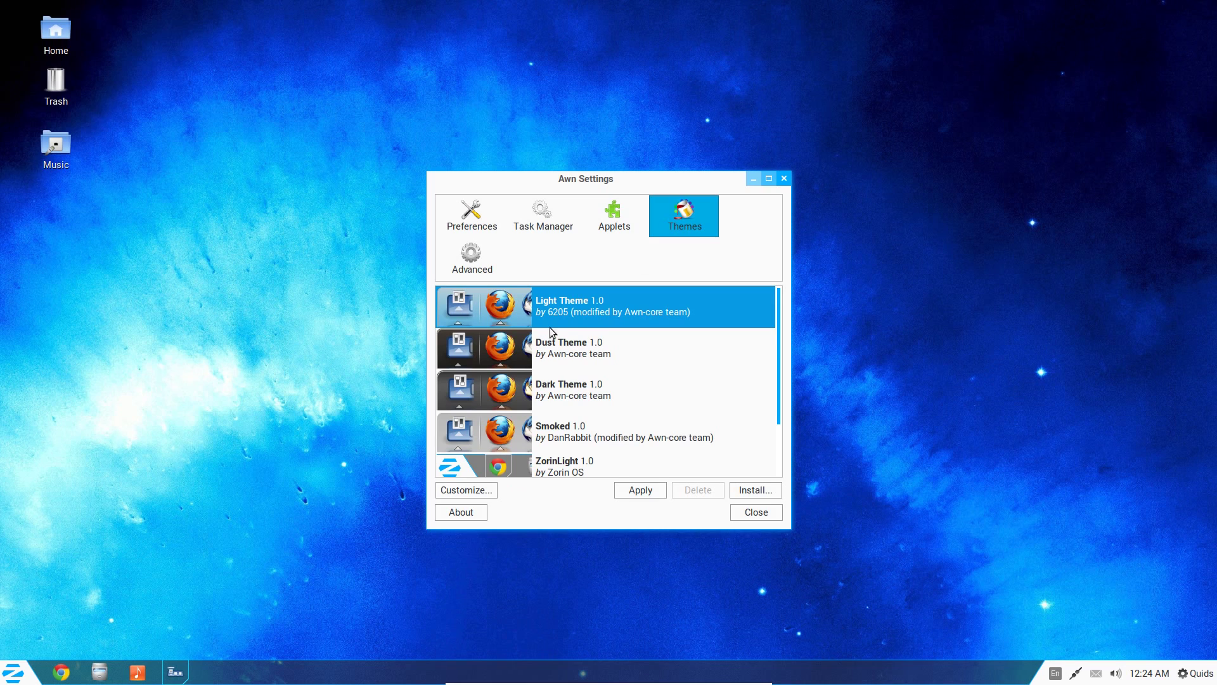
{"action": "left_click", "coordinate": [641, 495]}
{"action": "left_click", "coordinate": [608, 431]}
{"action": "scroll", "coordinate": [611, 451], "scroll_direction": "down", "scroll_amount": 2}
{"action": "left_click", "coordinate": [641, 494]}
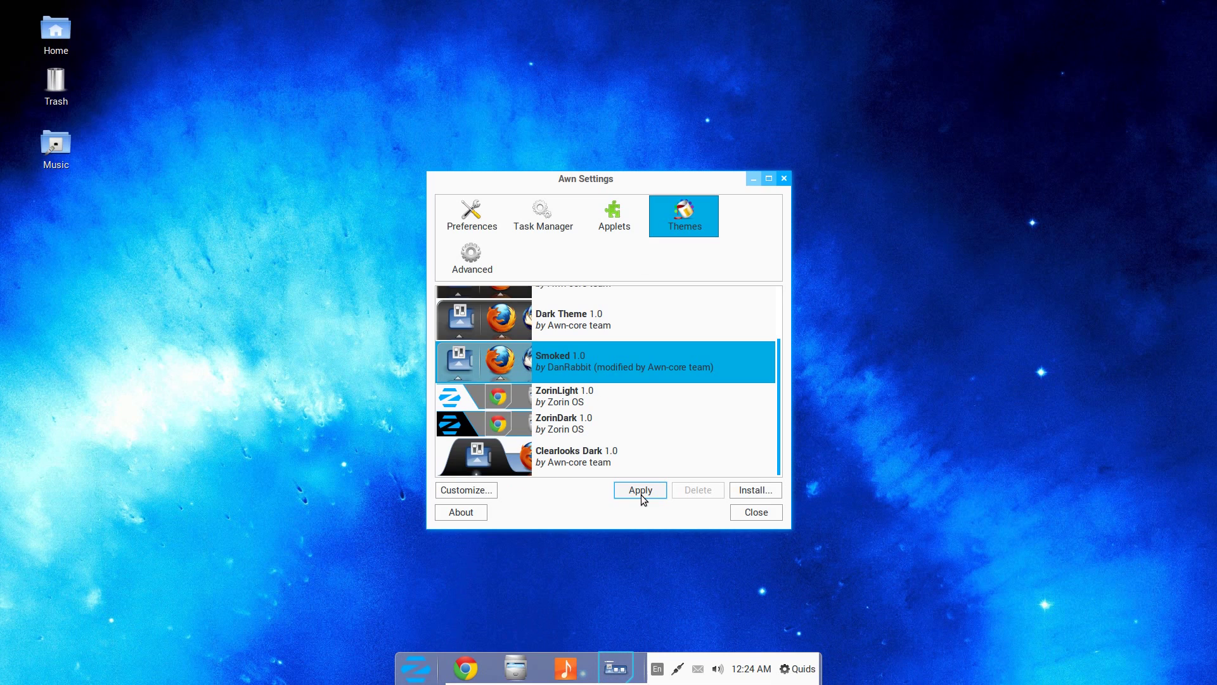
Step: Try Clearlooks Dark, settle on the ZorinLight dock theme, and close Awn Settings
{"action": "left_click", "coordinate": [568, 448]}
{"action": "left_click", "coordinate": [619, 490]}
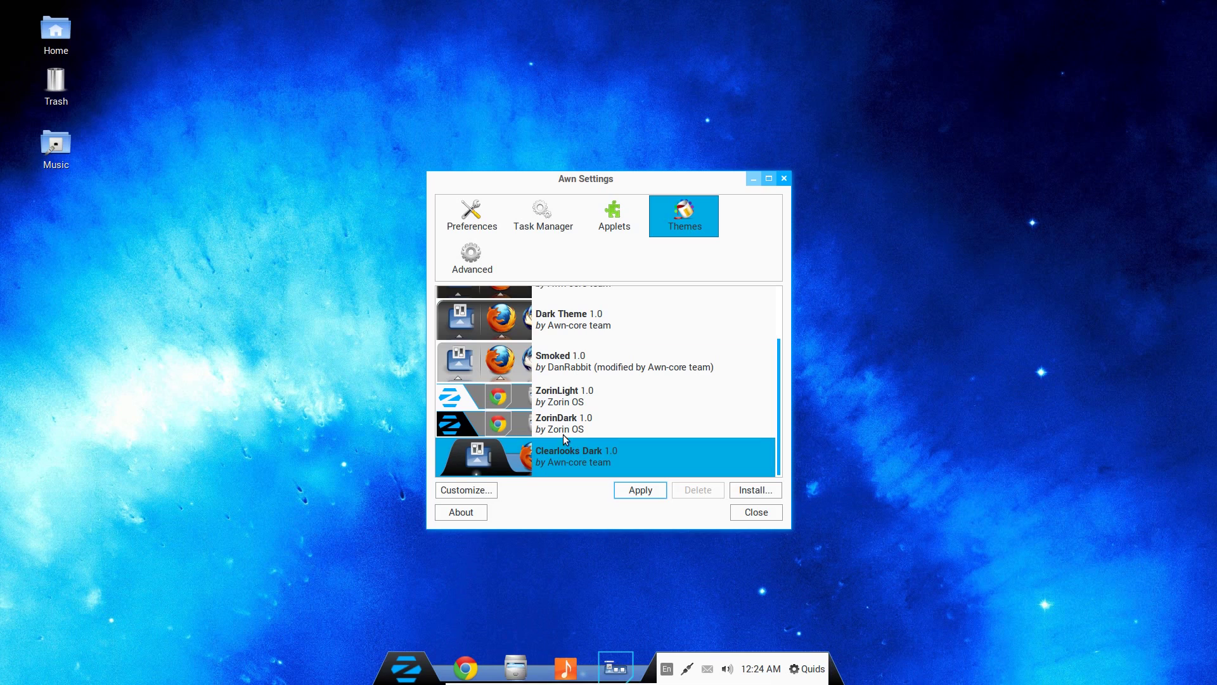
{"action": "left_click", "coordinate": [539, 425]}
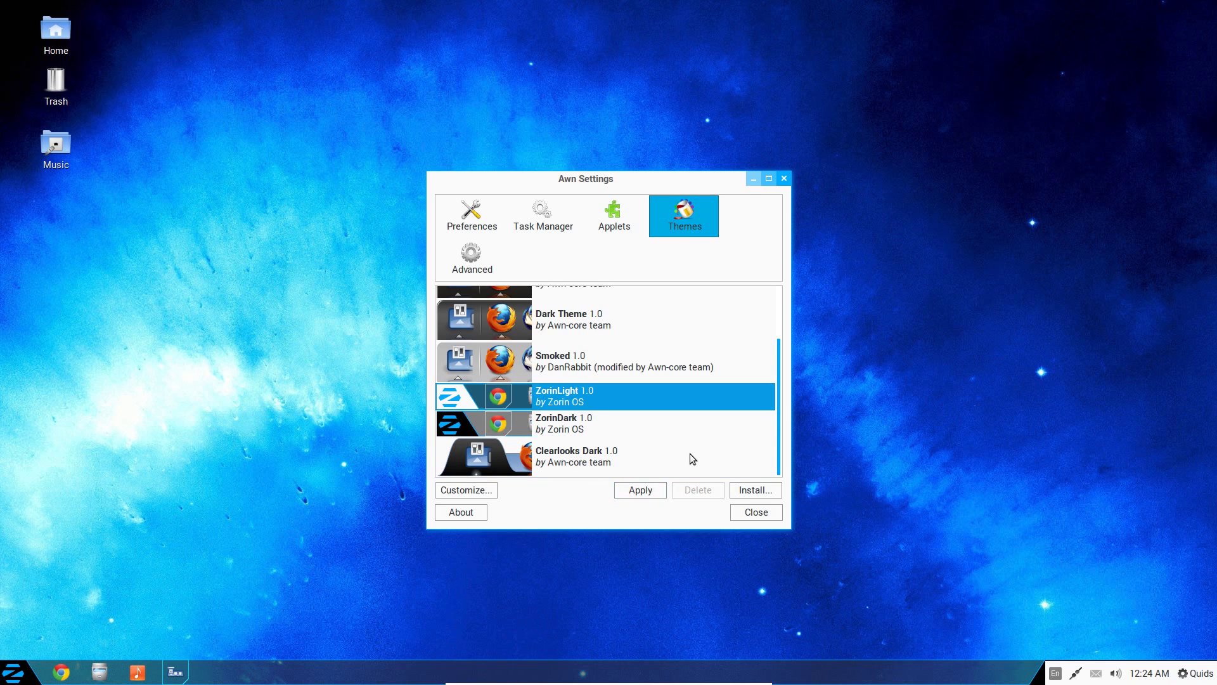
{"action": "left_click", "coordinate": [656, 490]}
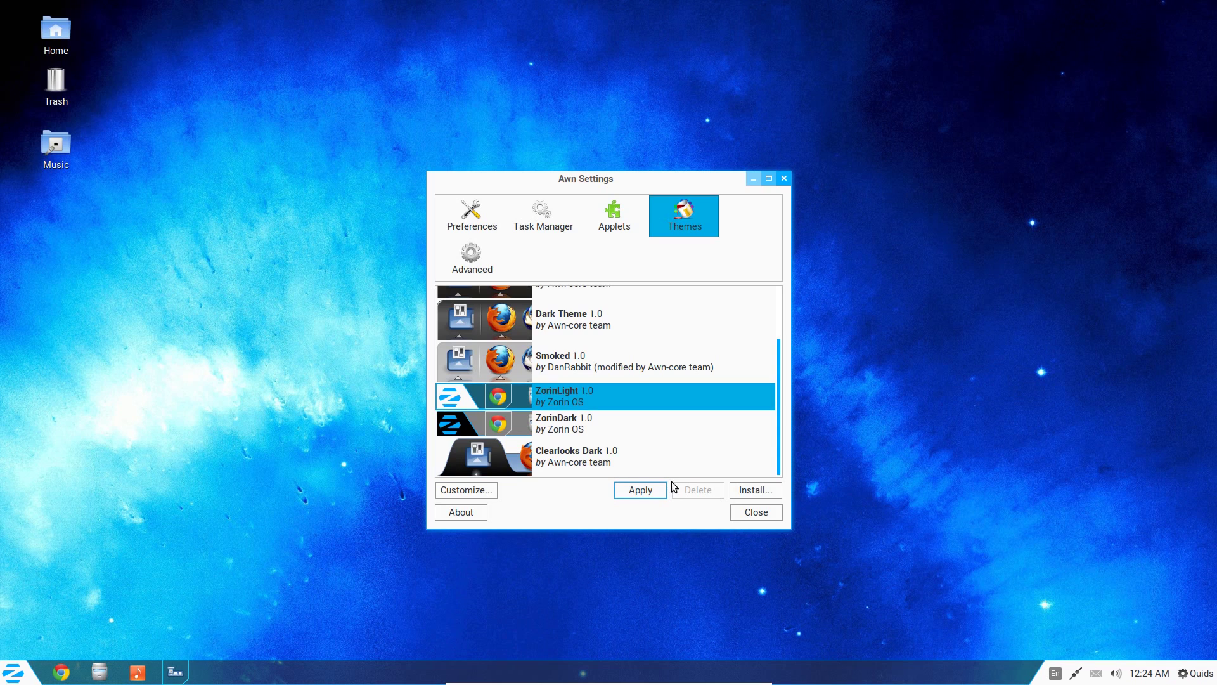
{"action": "left_click", "coordinate": [755, 512]}
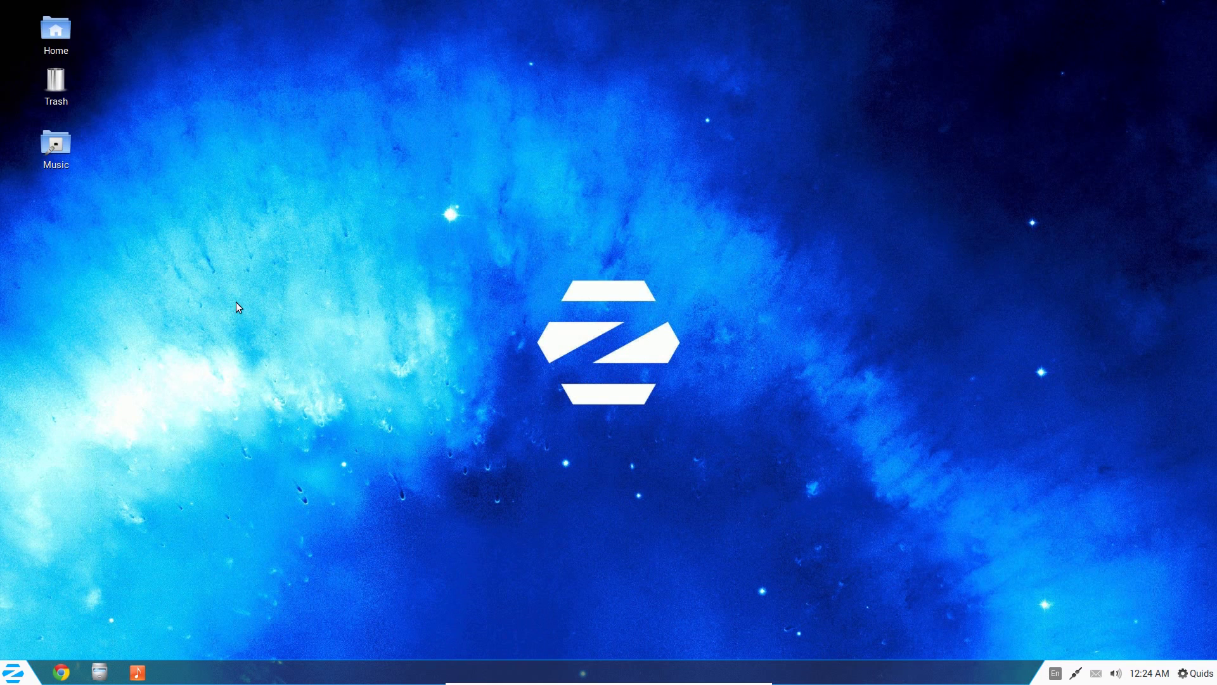
Step: Apply the Unity look in Zorin Look Changer, found by searching 'look', and close it
{"action": "key", "text": "super"}
{"action": "type", "text": "look"}
{"action": "left_click", "coordinate": [42, 329]}
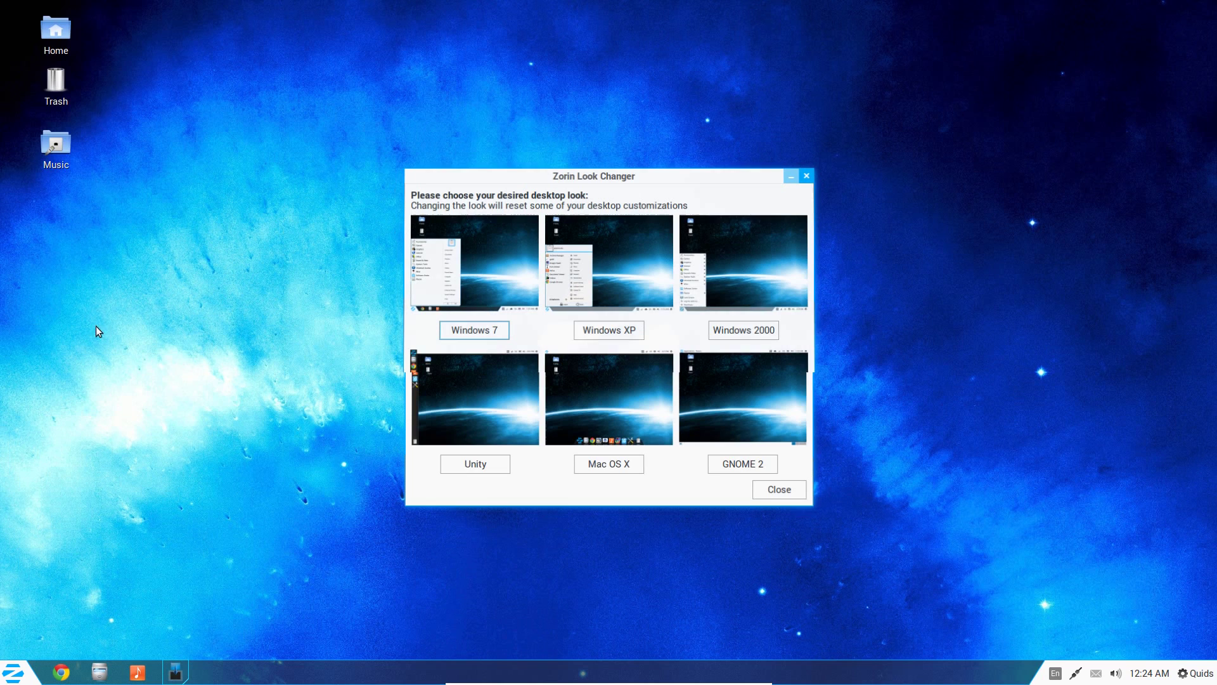
{"action": "left_click", "coordinate": [484, 461]}
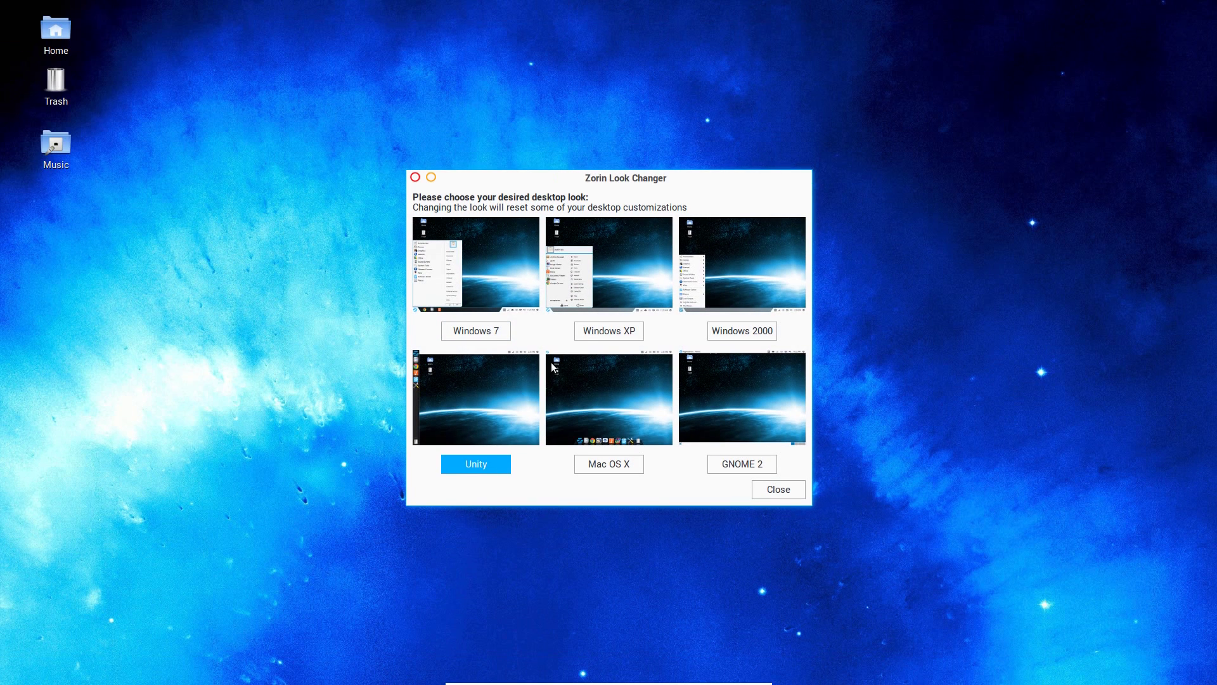
{"action": "key", "text": "Return"}
{"action": "left_click", "coordinate": [415, 178]}
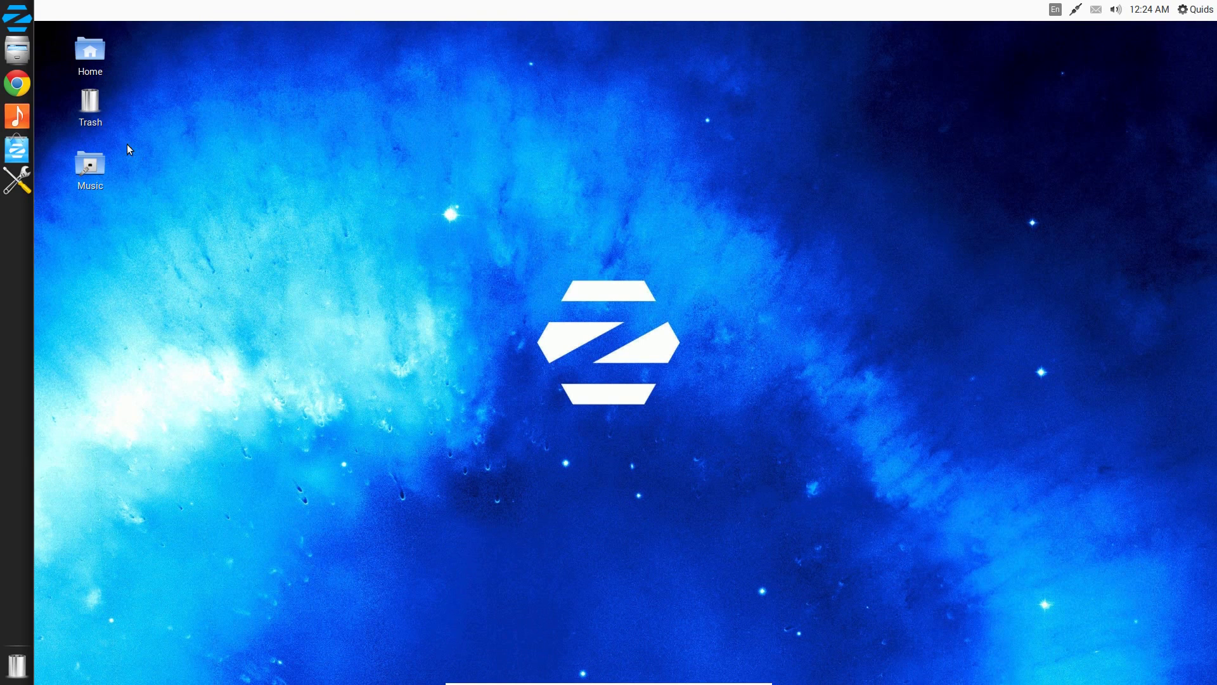
Step: Open the full-screen app grid, search 'music', and page through to pages 5 and 6
{"action": "left_click", "coordinate": [10, 25]}
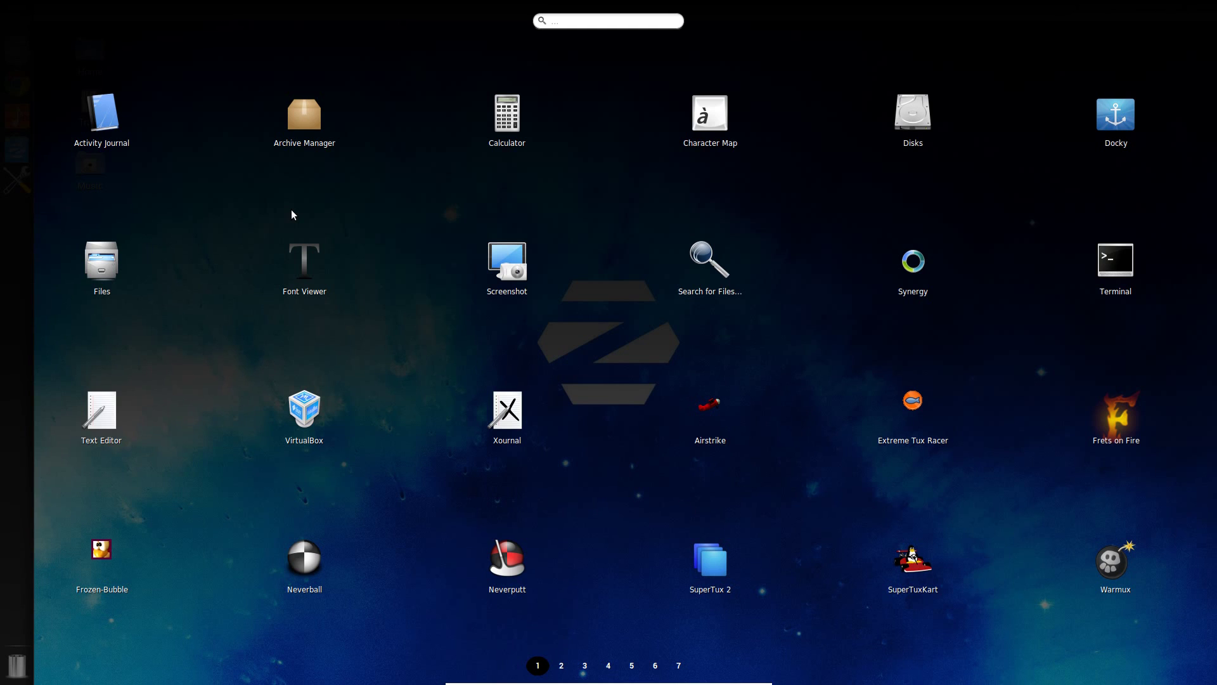
{"action": "type", "text": "music"}
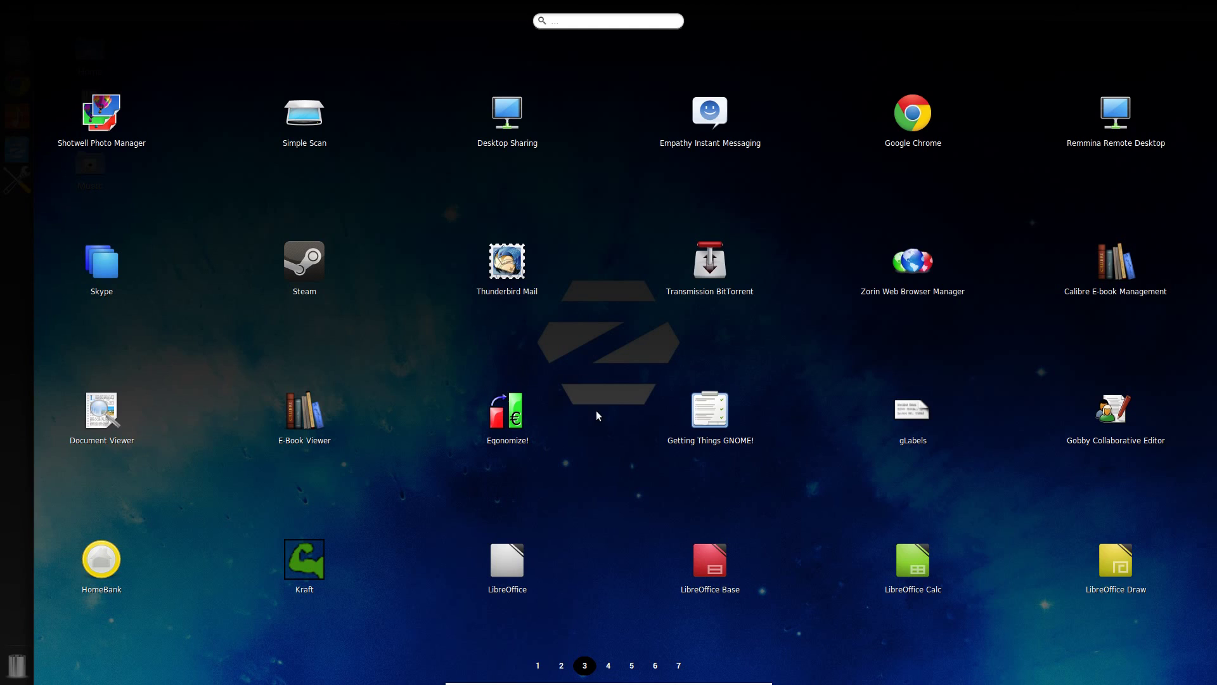
{"action": "left_click", "coordinate": [632, 665]}
{"action": "left_click", "coordinate": [655, 666]}
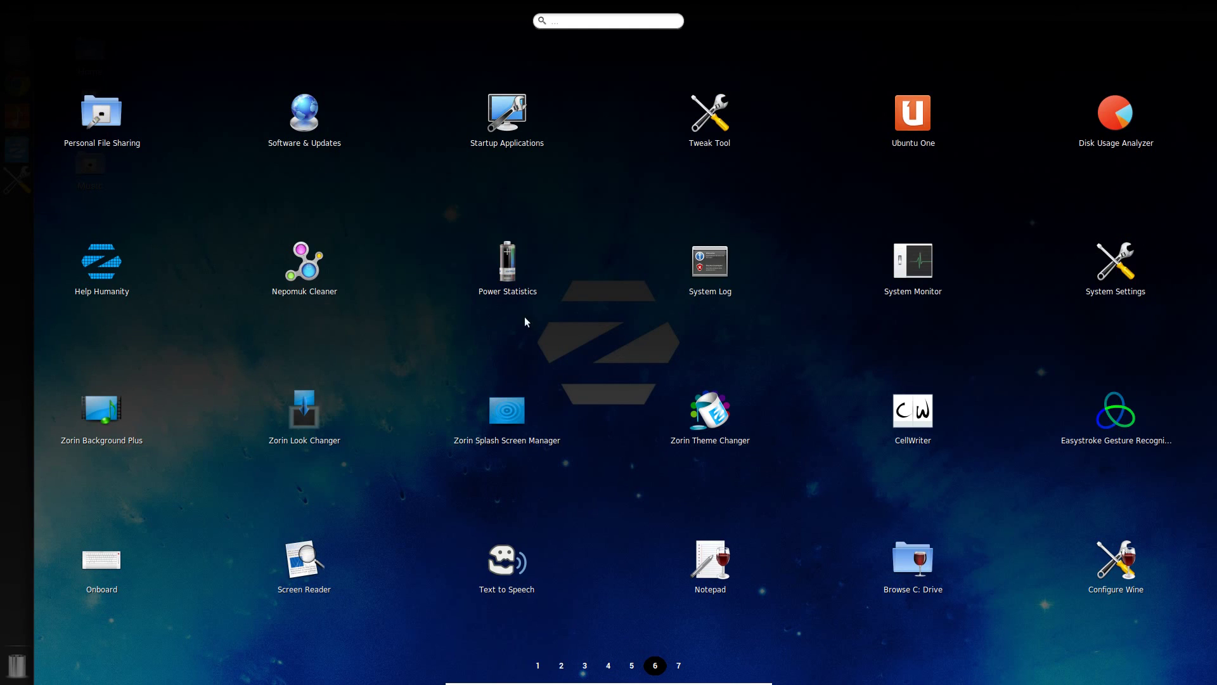
Step: Launch Help Humanity from the Dash to show the World Community Grid offer
{"action": "left_click", "coordinate": [95, 263]}
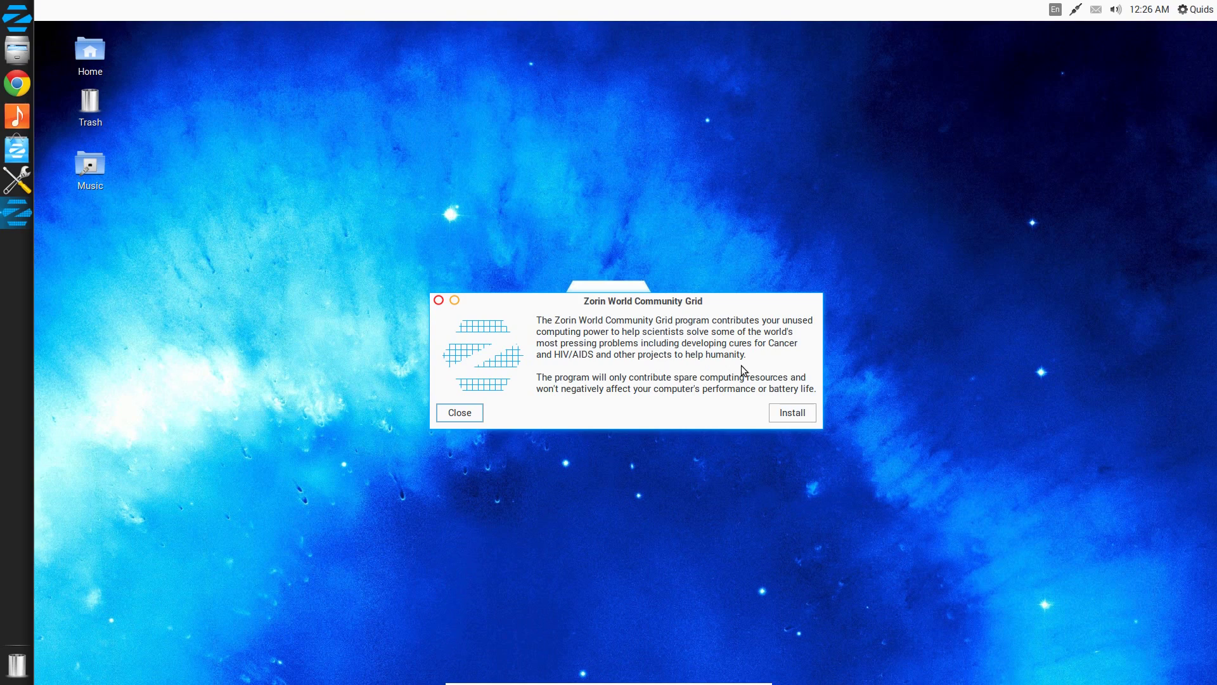
Step: Dismiss the Community Grid offer and apply the Windows 2000 look via Zorin Look Changer
{"action": "left_click", "coordinate": [460, 412]}
{"action": "key", "text": "super"}
{"action": "type", "text": "loo"}
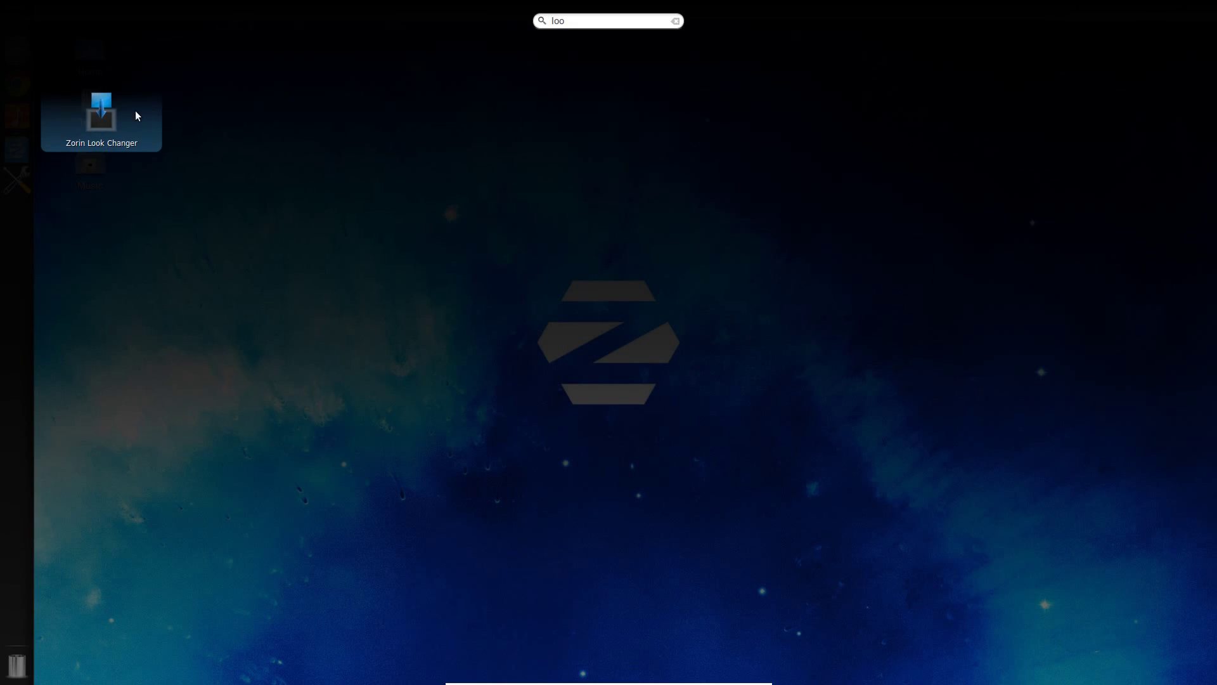
{"action": "left_click", "coordinate": [132, 112]}
{"action": "left_click", "coordinate": [754, 355]}
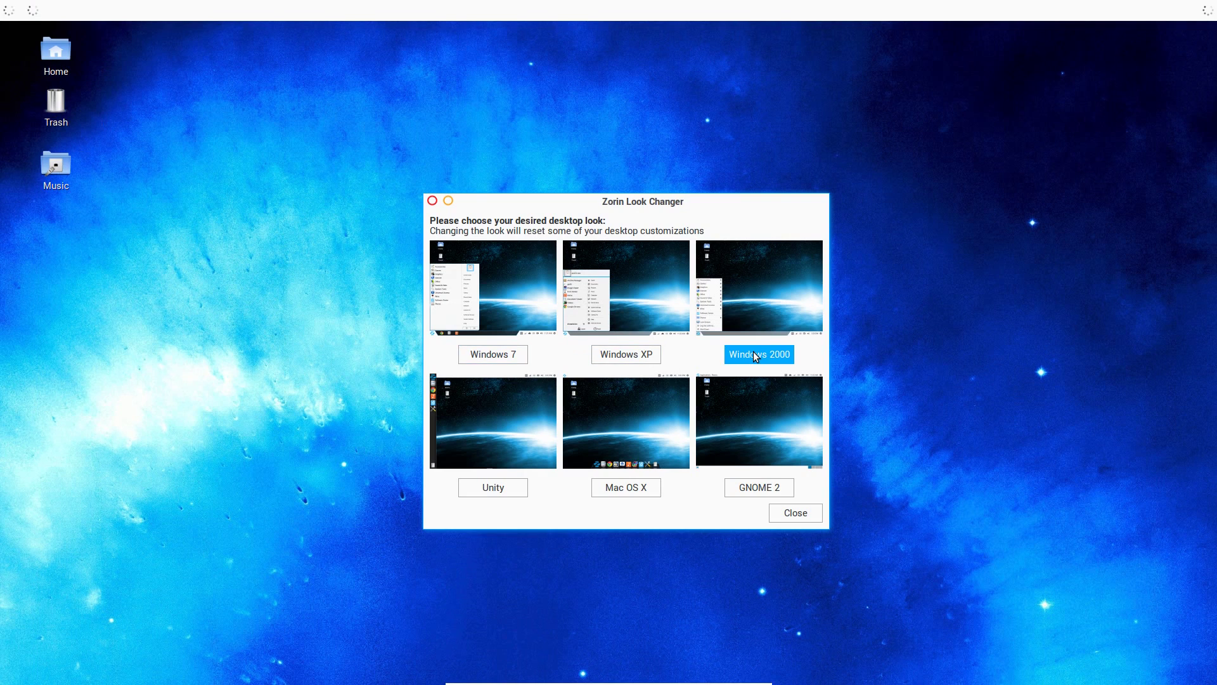
{"action": "left_click", "coordinate": [770, 408]}
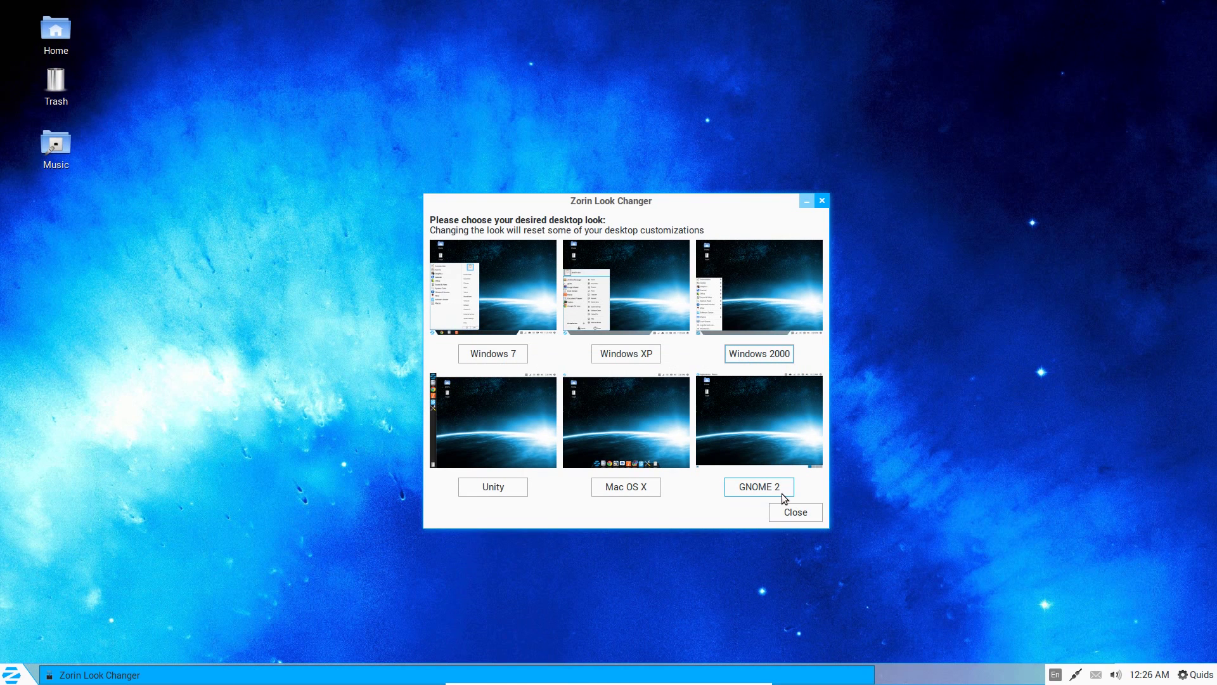
{"action": "left_click", "coordinate": [792, 513]}
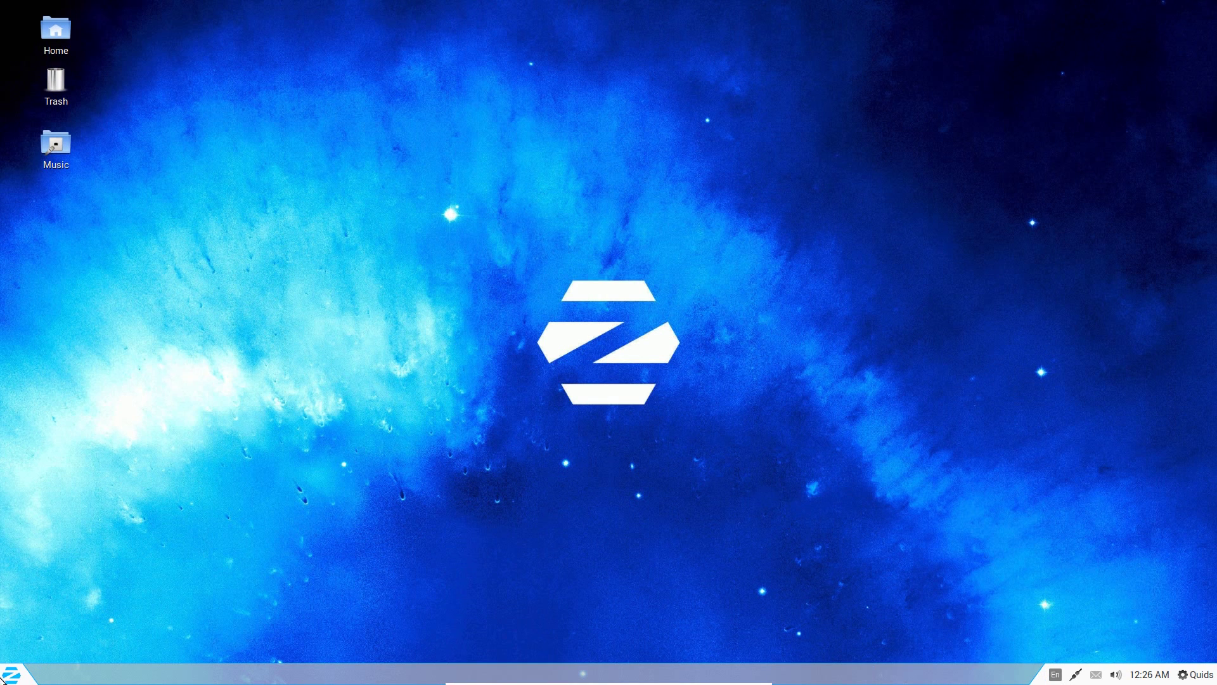
{"action": "left_click", "coordinate": [11, 674]}
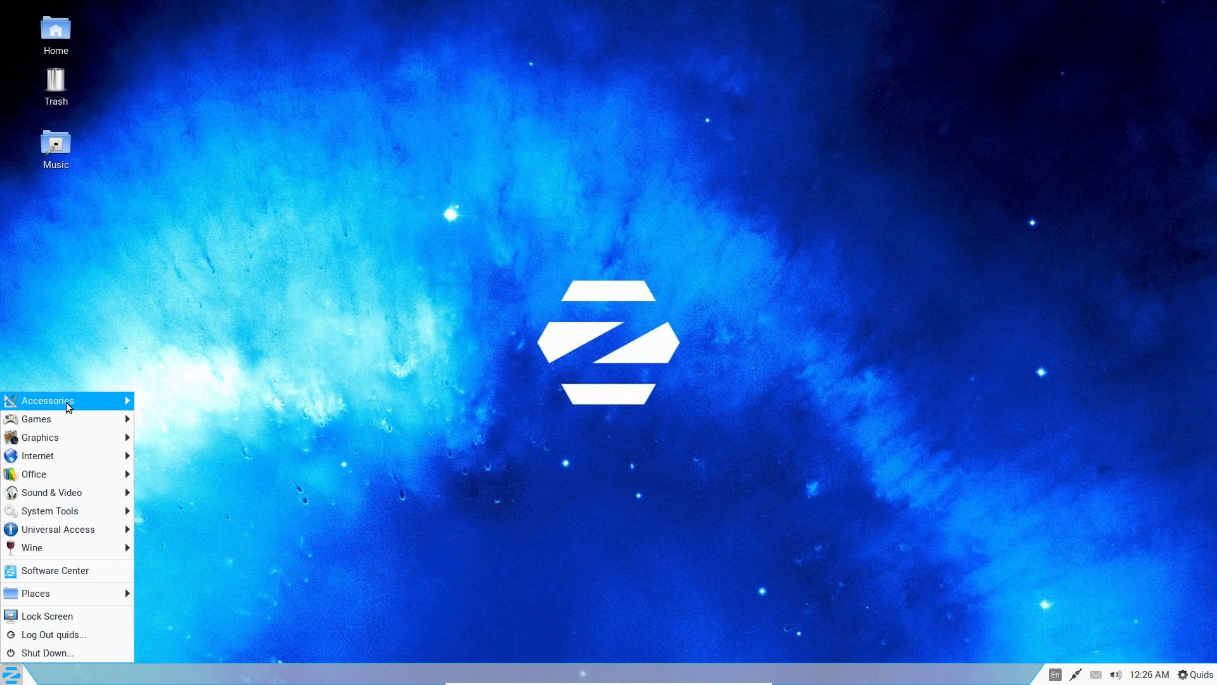
Step: Launch Steam from the Zorin menu's Games list, adding a Steam desktop shortcut
{"action": "mouse_move", "coordinate": [69, 406]}
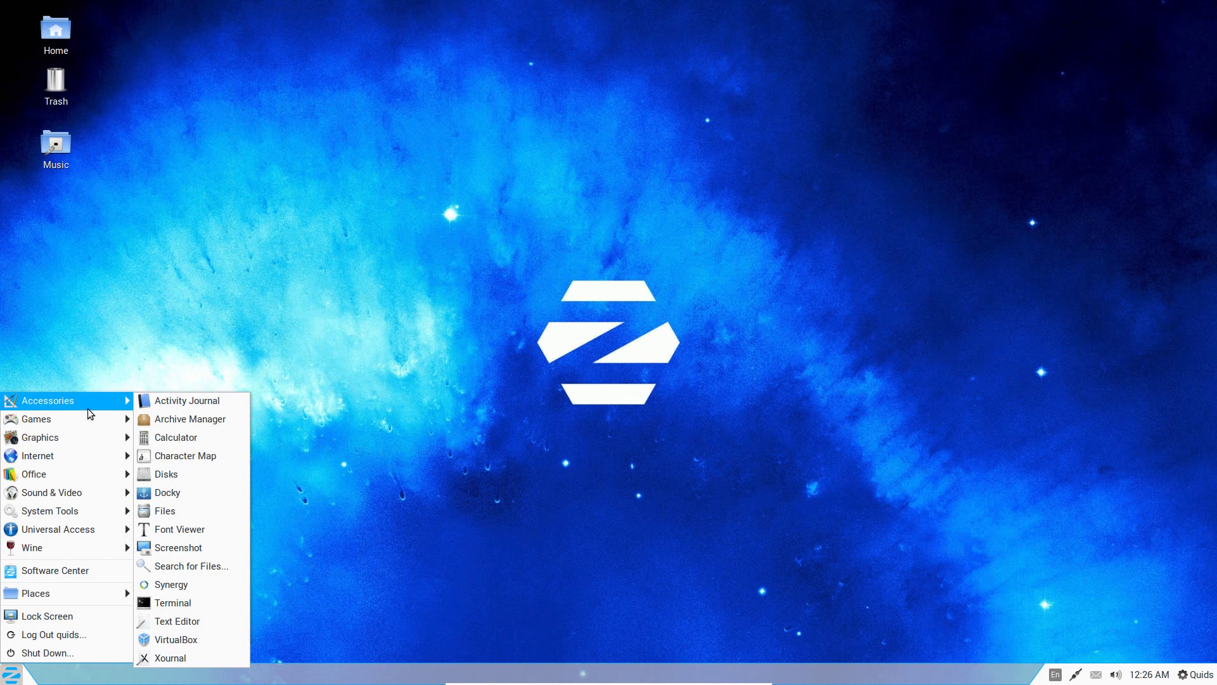
{"action": "mouse_move", "coordinate": [58, 529]}
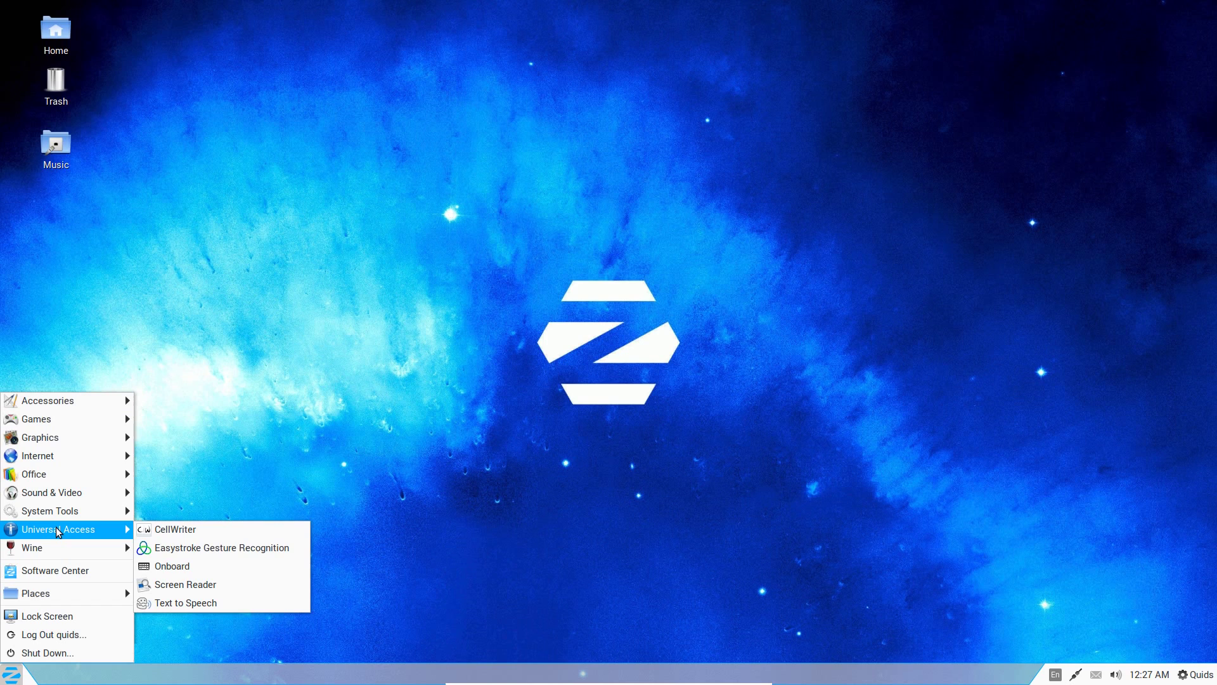
{"action": "mouse_move", "coordinate": [121, 513]}
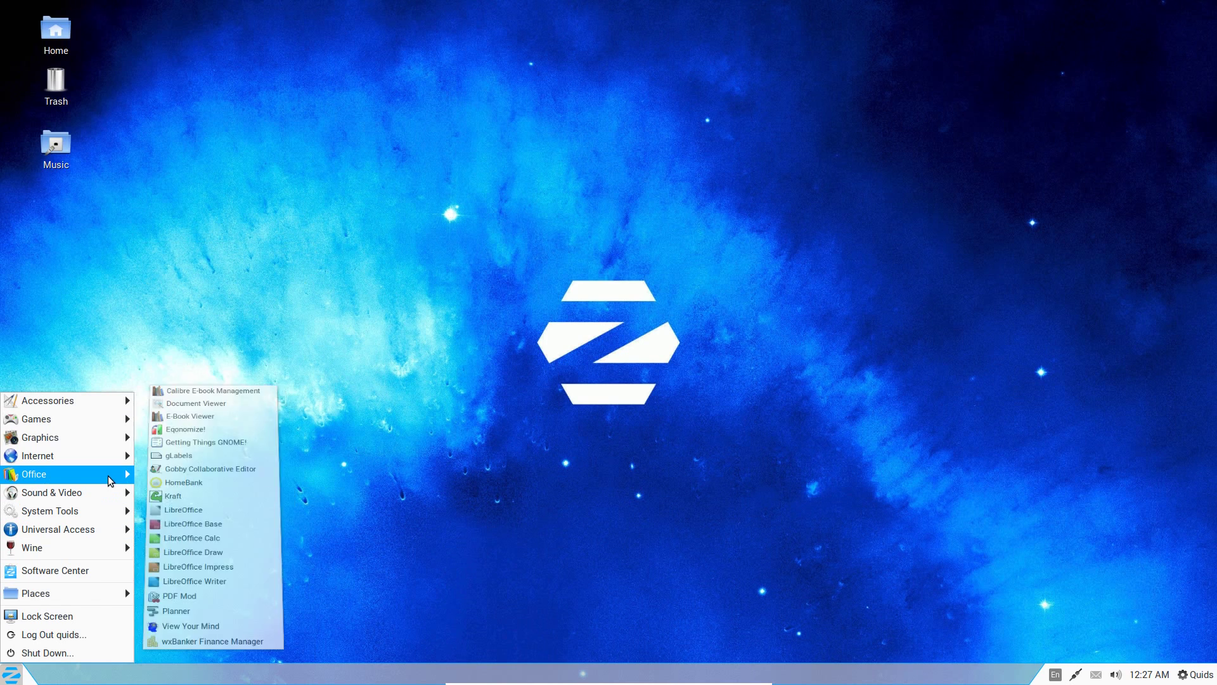
{"action": "mouse_move", "coordinate": [110, 460]}
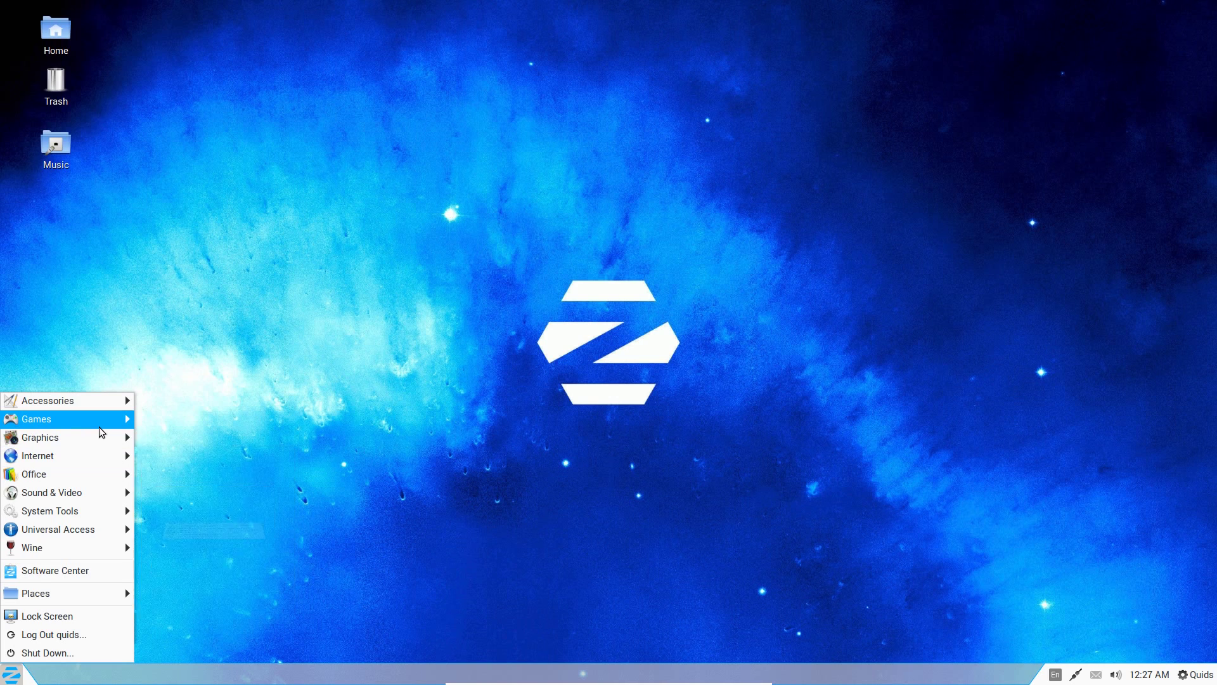
{"action": "mouse_move", "coordinate": [106, 406]}
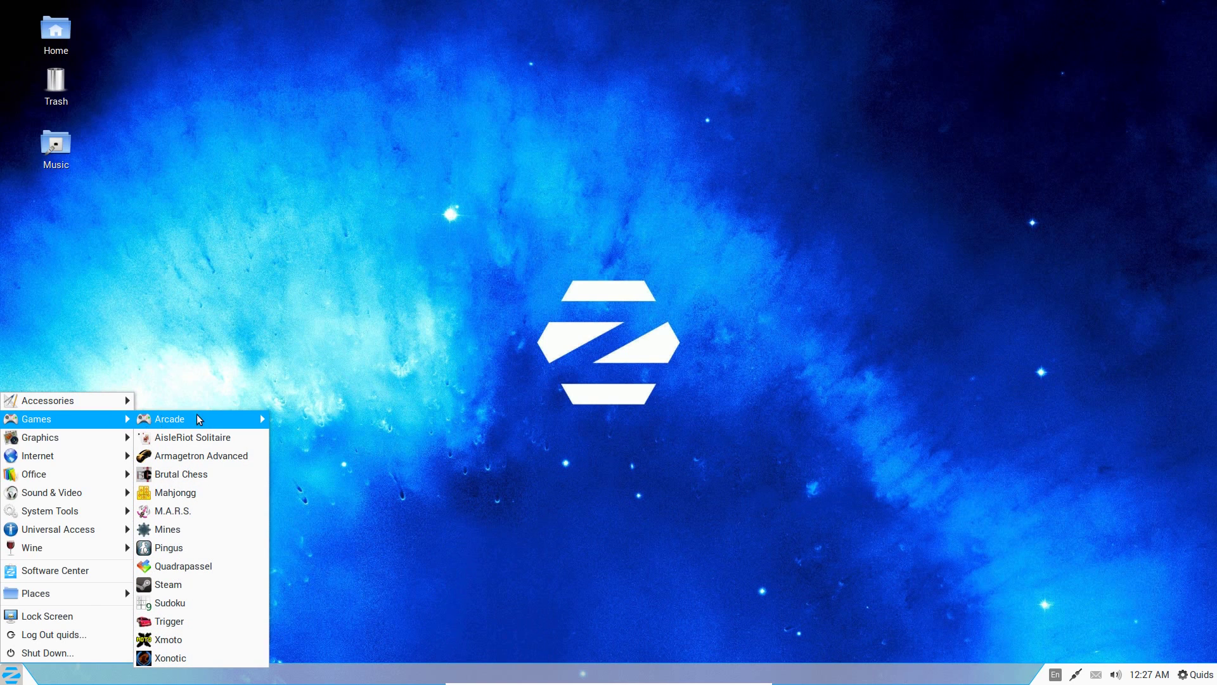
{"action": "mouse_move", "coordinate": [211, 418]}
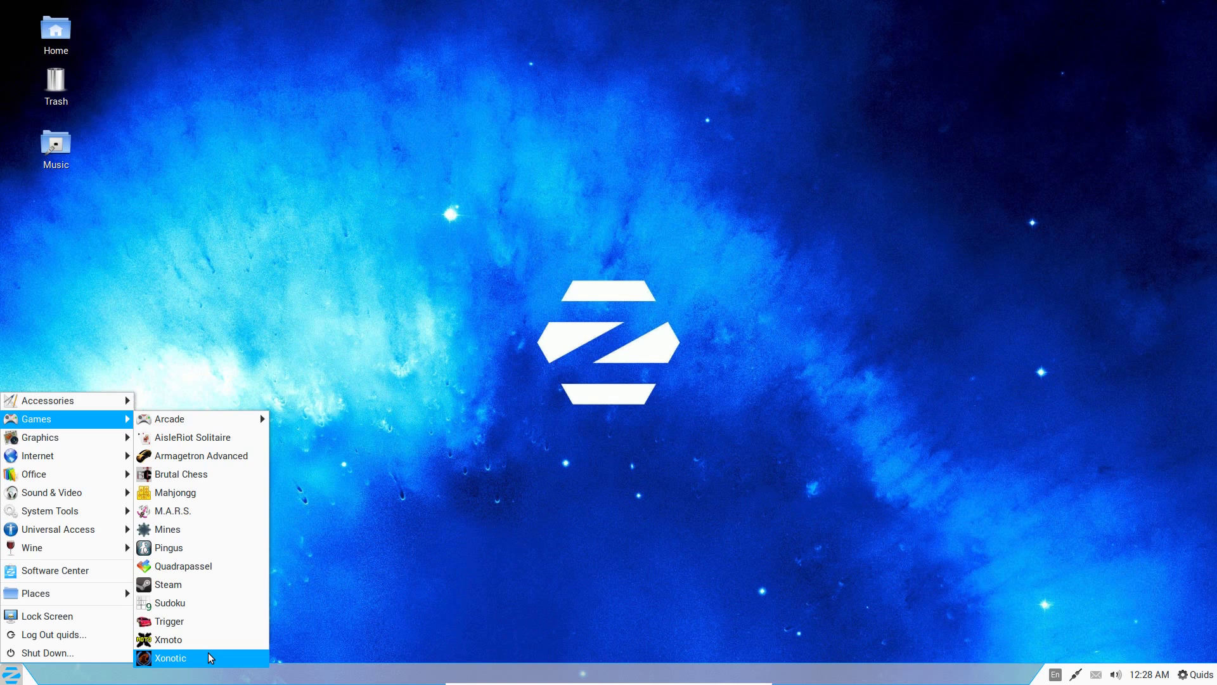
{"action": "left_click", "coordinate": [197, 591]}
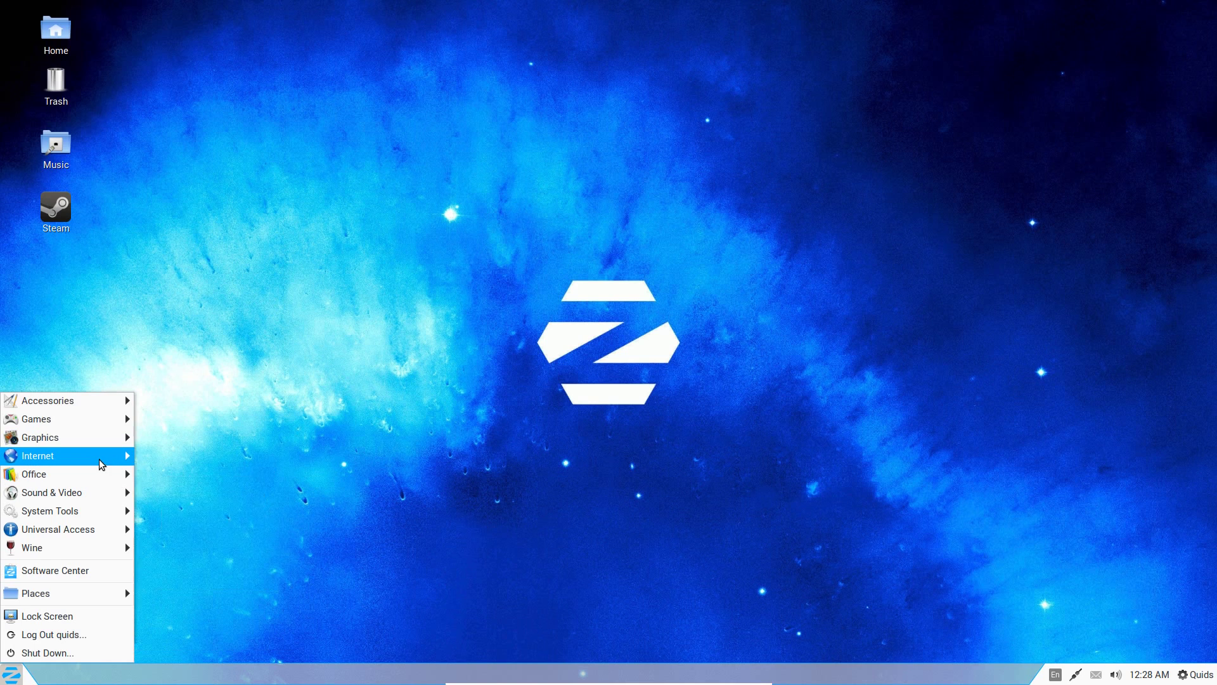
Step: Browse the Sound & Video applications listed in the Zorin menu
{"action": "mouse_move", "coordinate": [102, 464]}
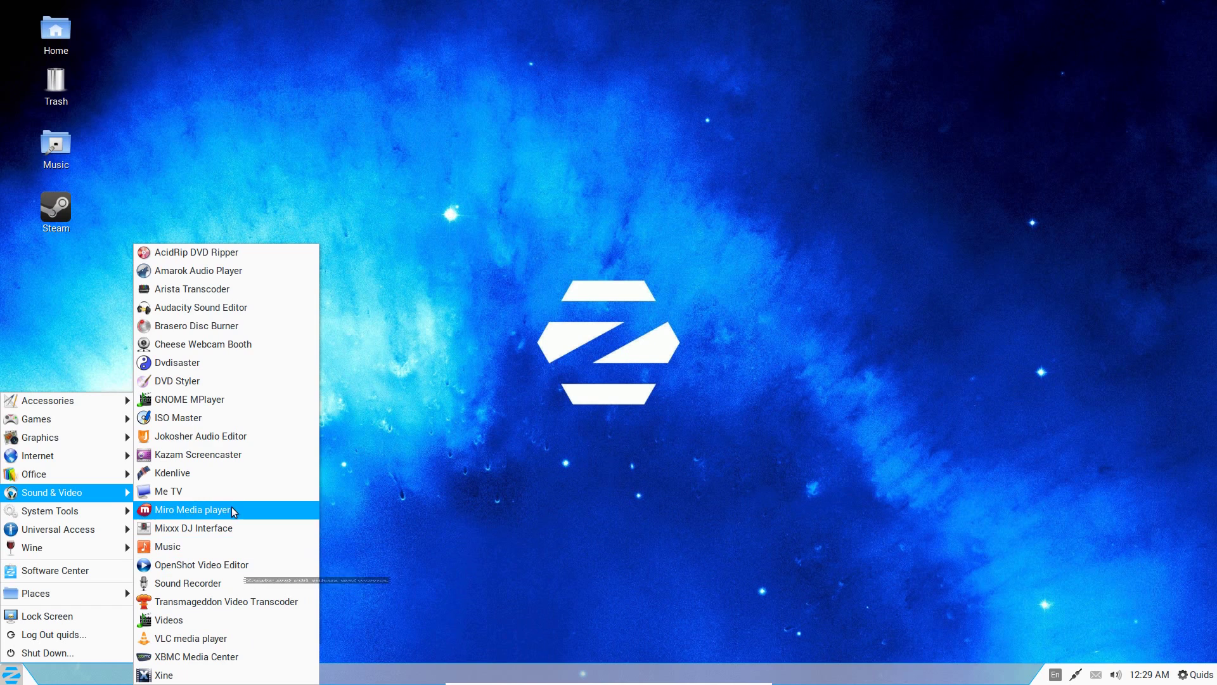
Step: Launch CompizConfig Settings Manager from System Tools > Preferences
{"action": "mouse_move", "coordinate": [95, 510]}
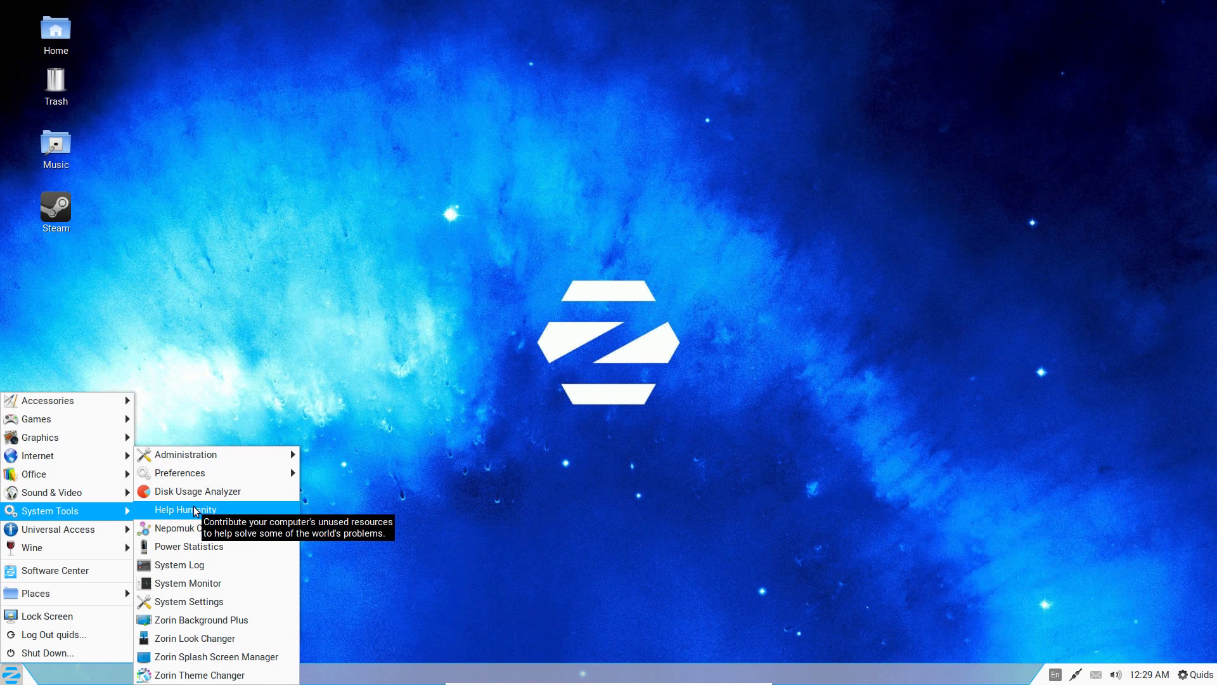
{"action": "mouse_move", "coordinate": [212, 460]}
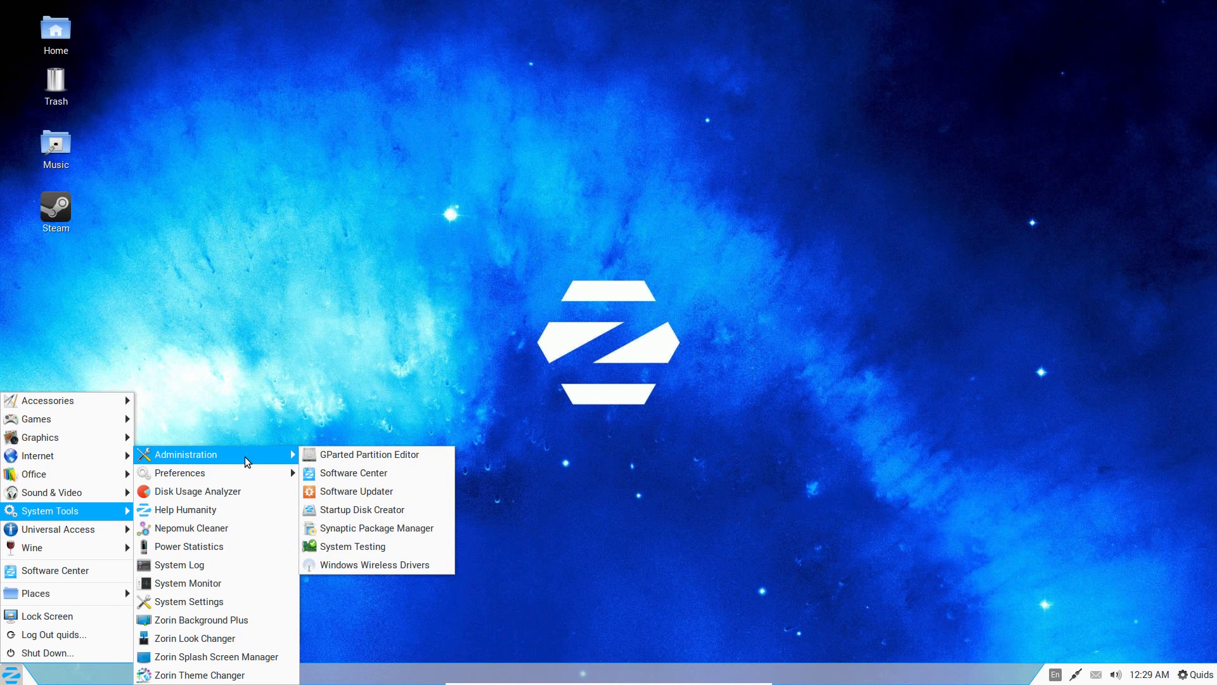
{"action": "mouse_move", "coordinate": [244, 473]}
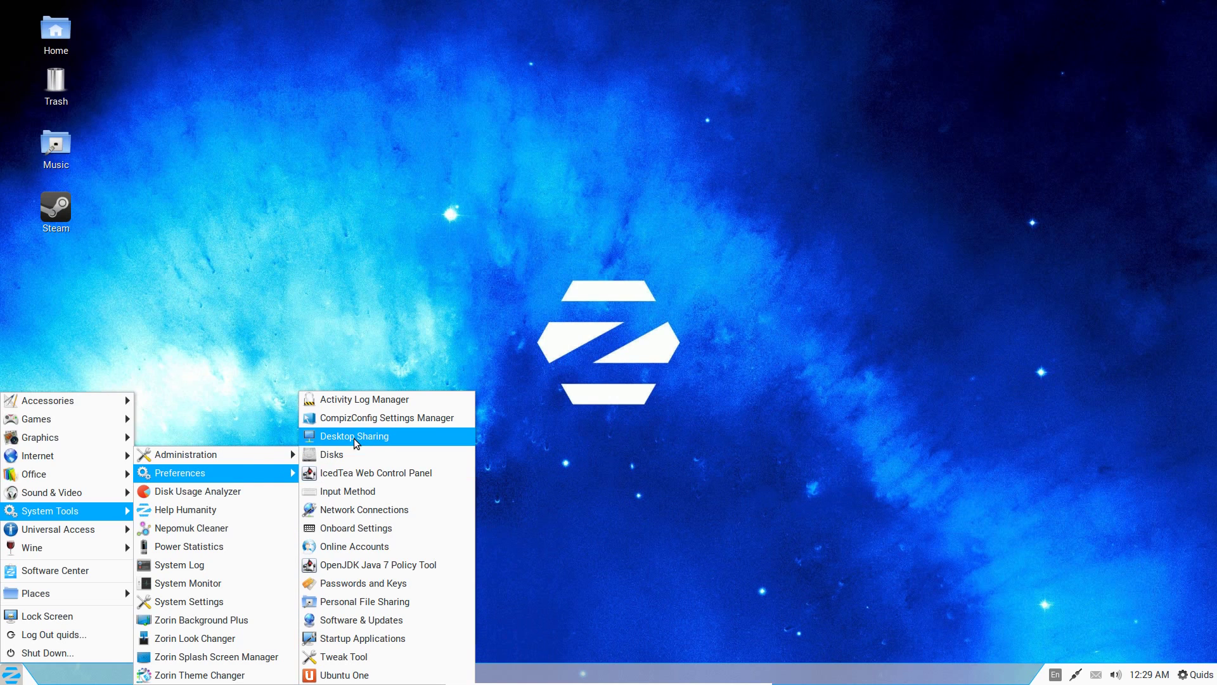
{"action": "left_click", "coordinate": [359, 419]}
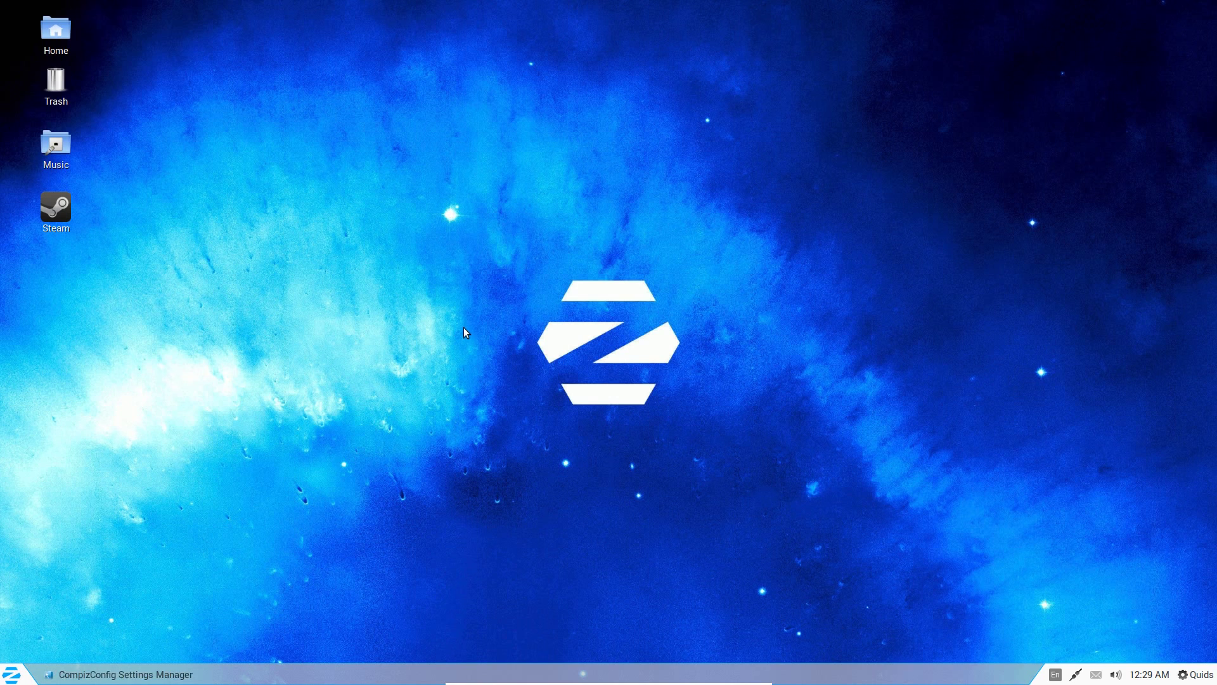
Step: Spin the desktop cube right and back left to the settings window's workspace
{"action": "key", "text": "ctrl+alt+Right"}
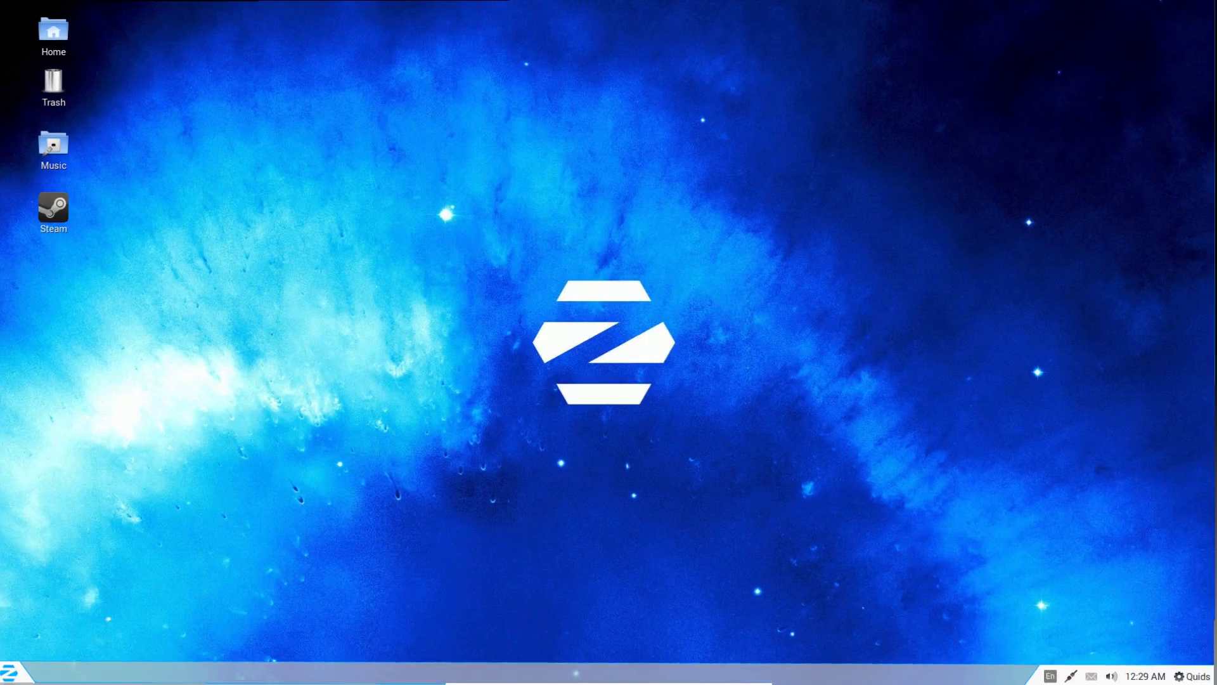
{"action": "key", "text": "ctrl+alt+Left"}
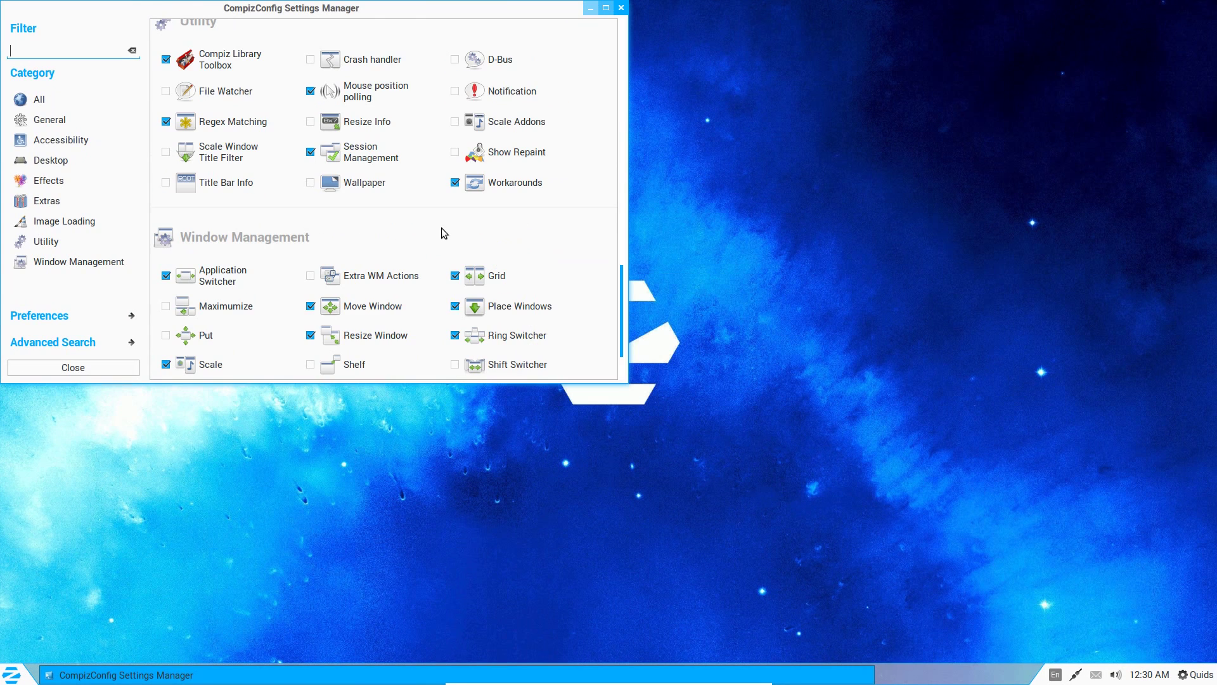
{"action": "scroll", "coordinate": [441, 227], "scroll_direction": "down", "scroll_amount": 3}
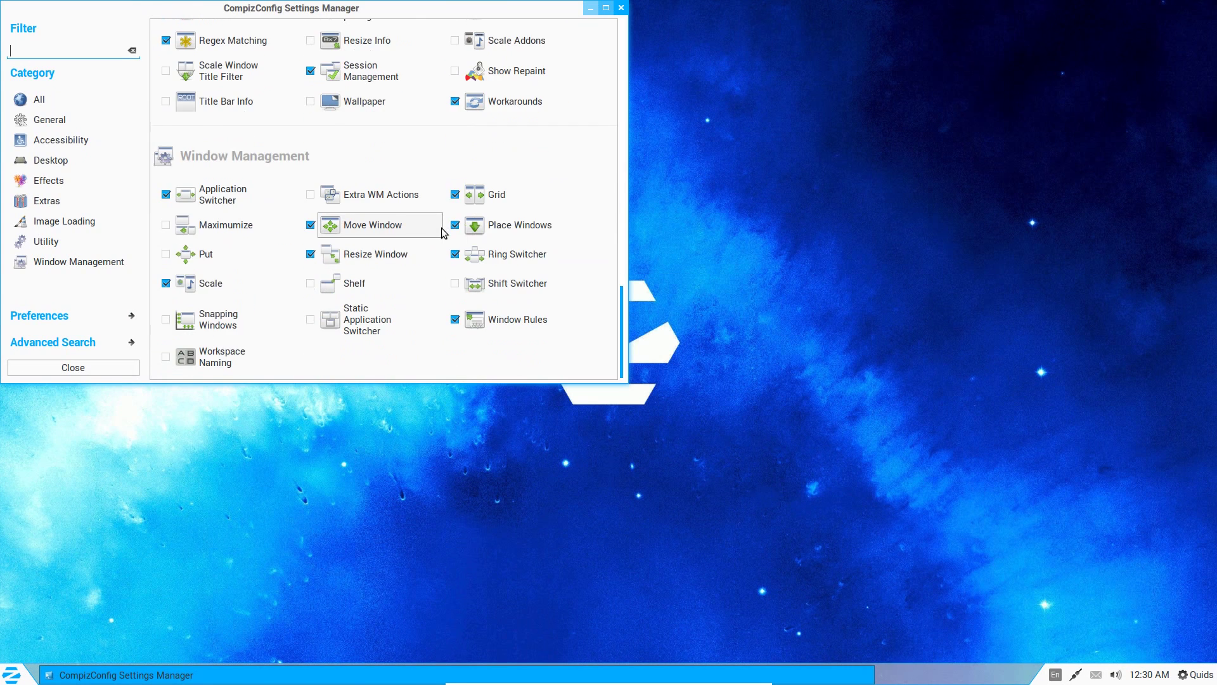
{"action": "scroll", "coordinate": [441, 228], "scroll_direction": "up", "scroll_amount": 12}
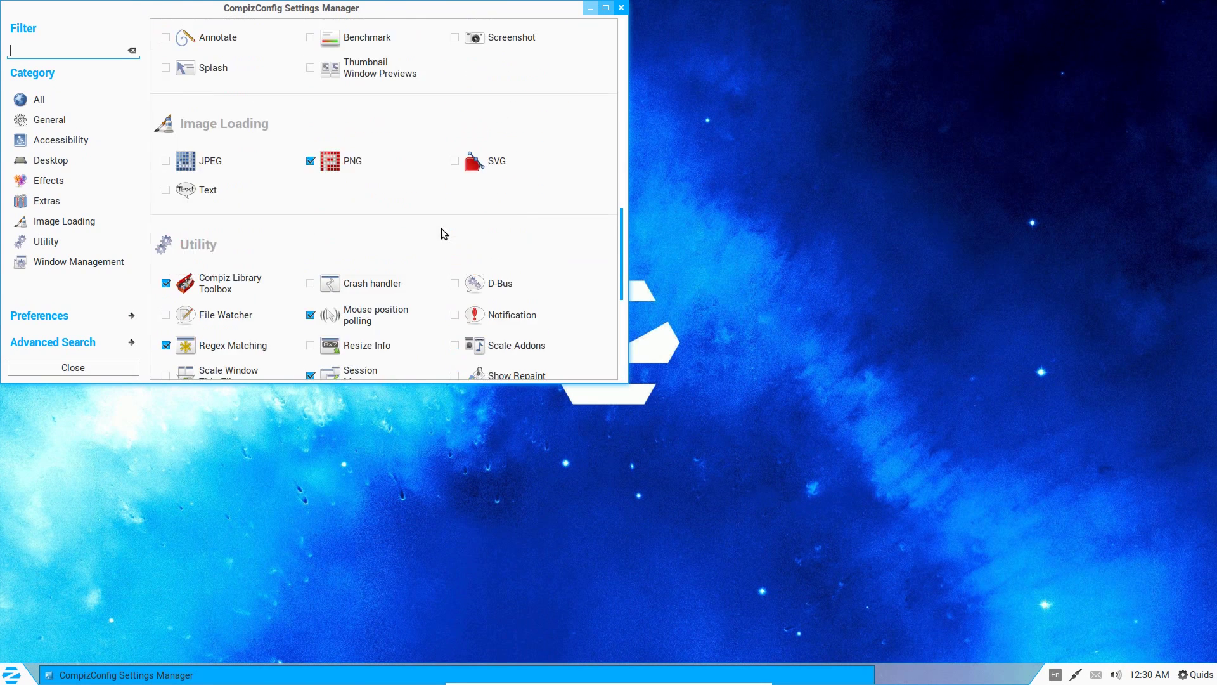
Step: Review the Animations plugin's close, minimize, unminimize, shade and focus animation tabs
{"action": "right_click", "coordinate": [709, 142]}
{"action": "left_click", "coordinate": [371, 119]}
{"action": "left_click", "coordinate": [373, 121]}
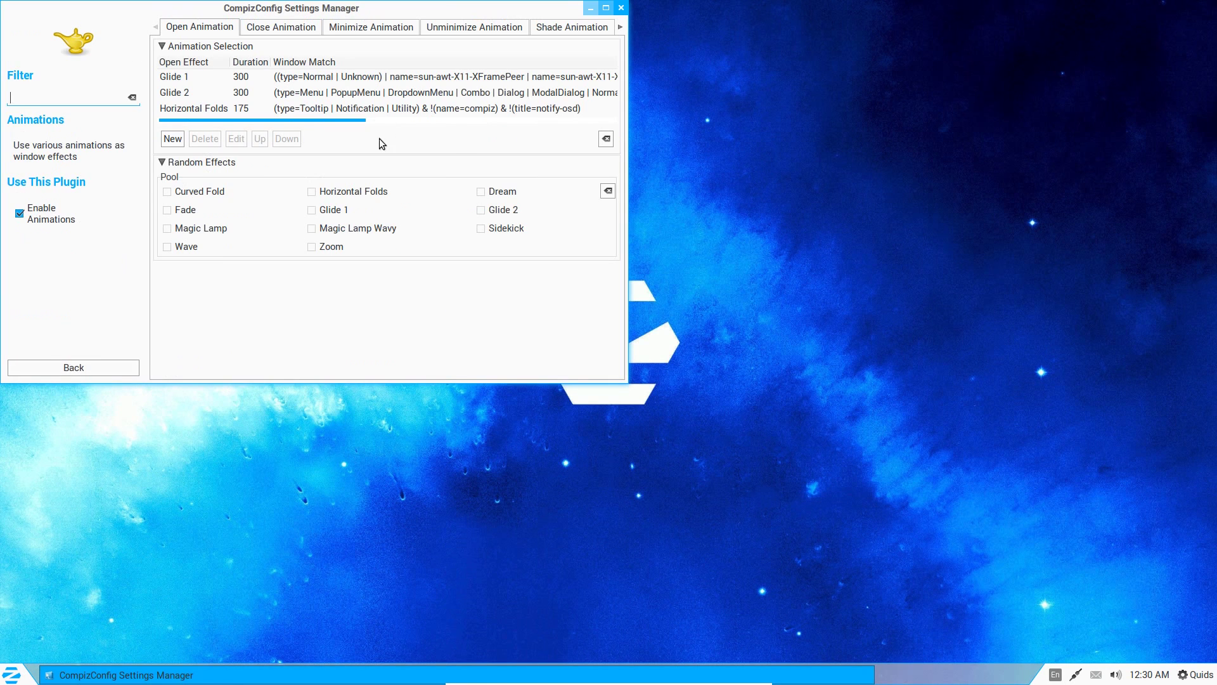
{"action": "left_click", "coordinate": [291, 29]}
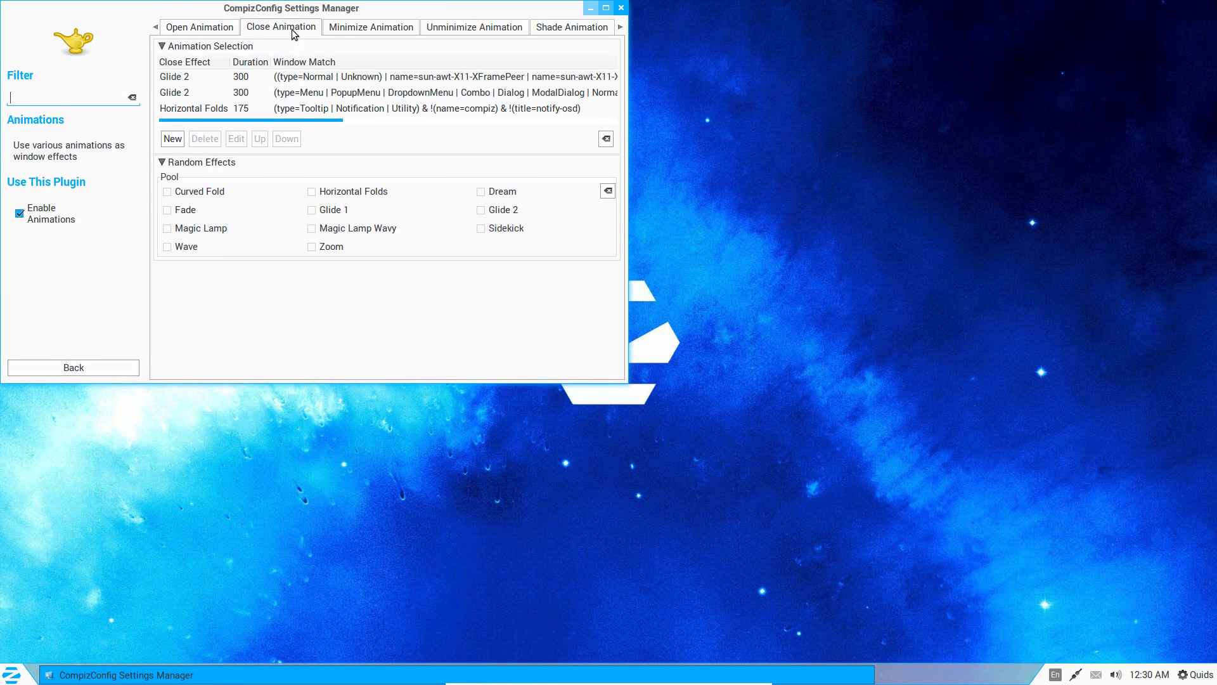
{"action": "left_click", "coordinate": [365, 28]}
{"action": "left_click", "coordinate": [444, 27]}
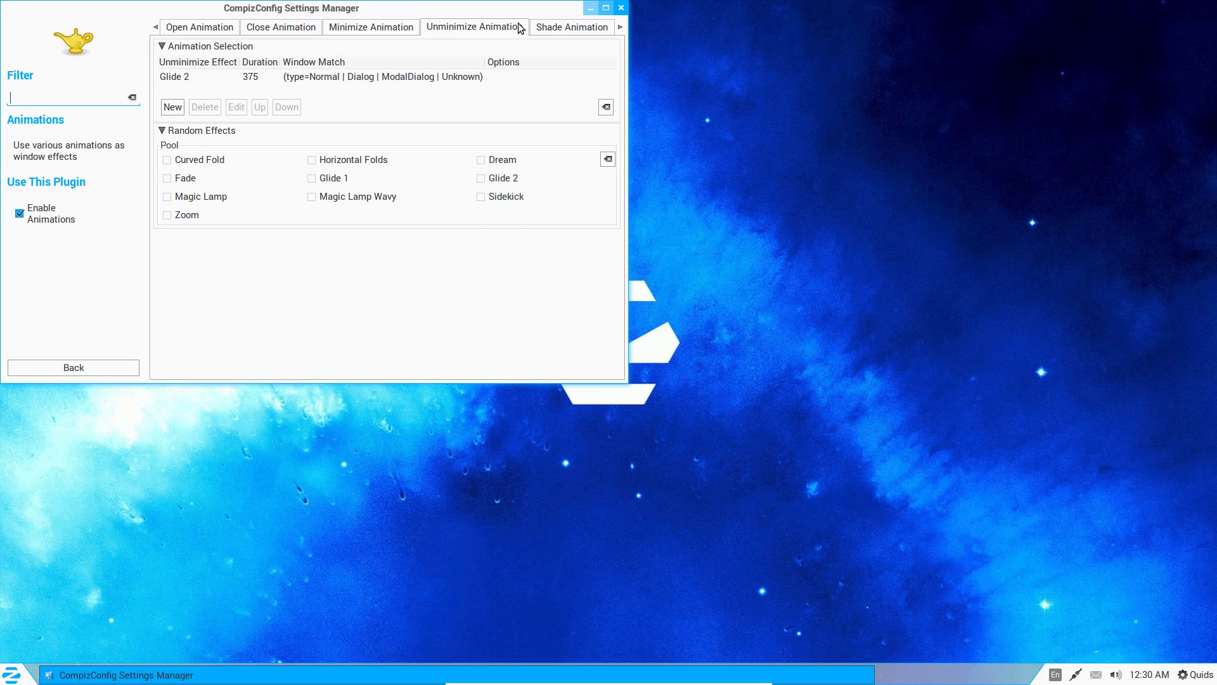
{"action": "left_click", "coordinate": [549, 28]}
{"action": "left_click", "coordinate": [620, 28]}
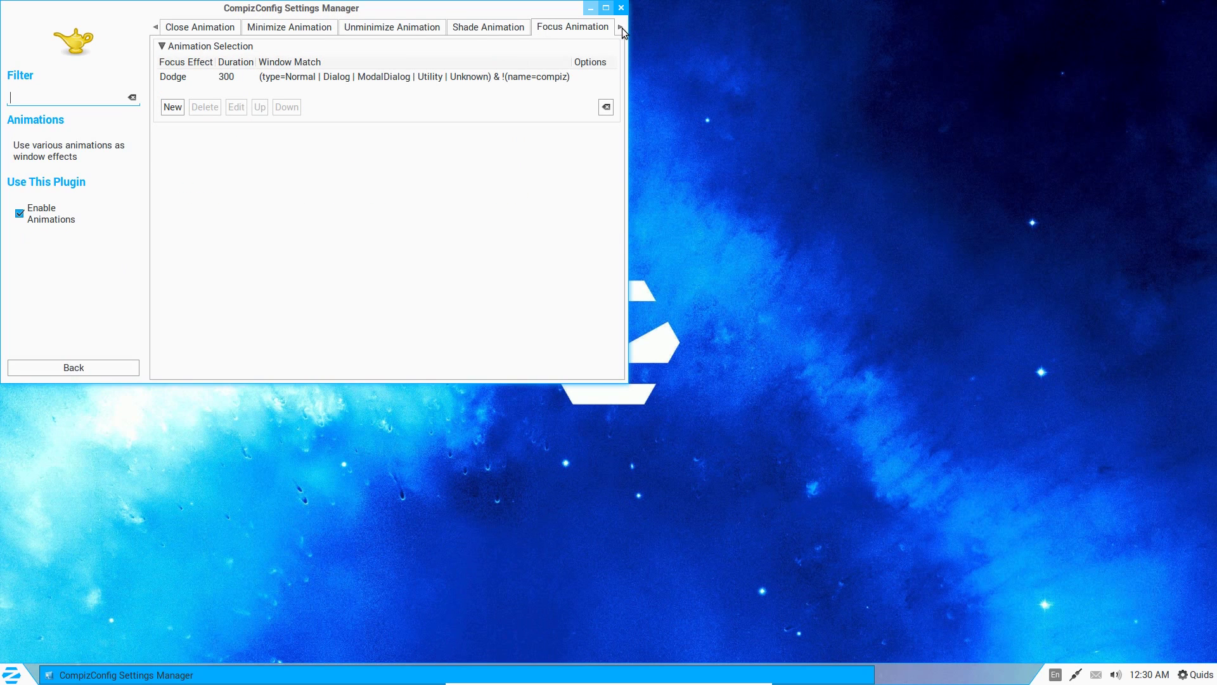
{"action": "left_click", "coordinate": [623, 8]}
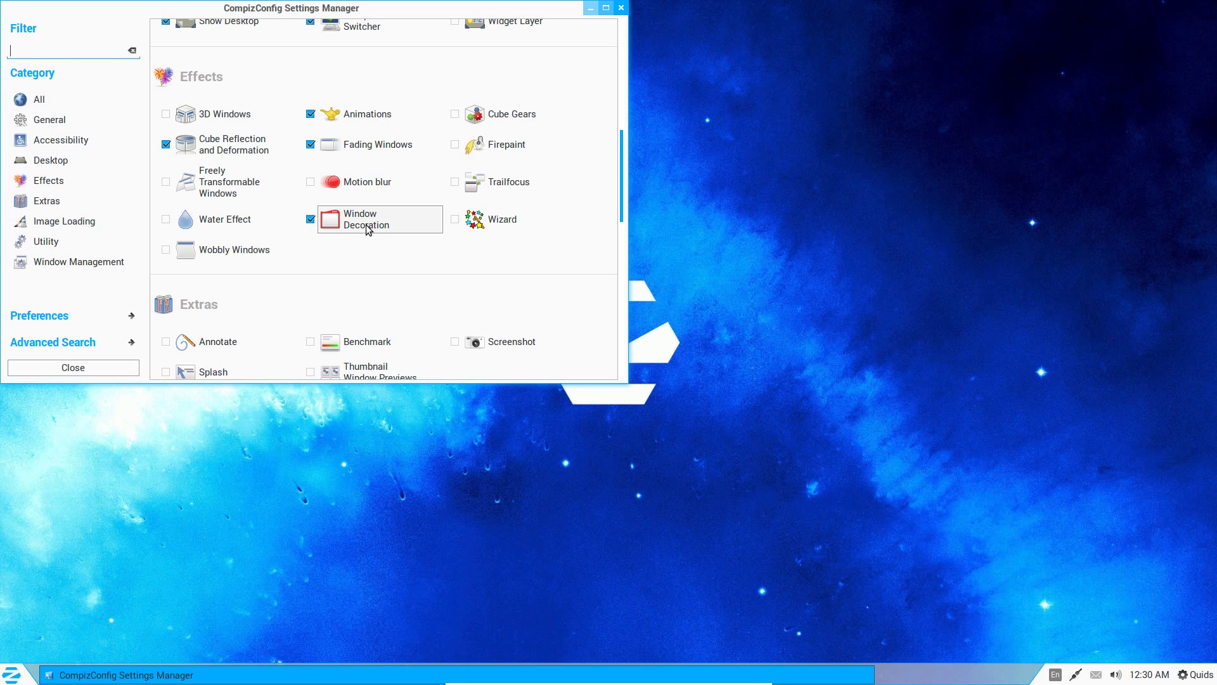
Step: In Window Decoration, change the active Shadow Radius from 8 to 12
{"action": "left_click", "coordinate": [373, 229]}
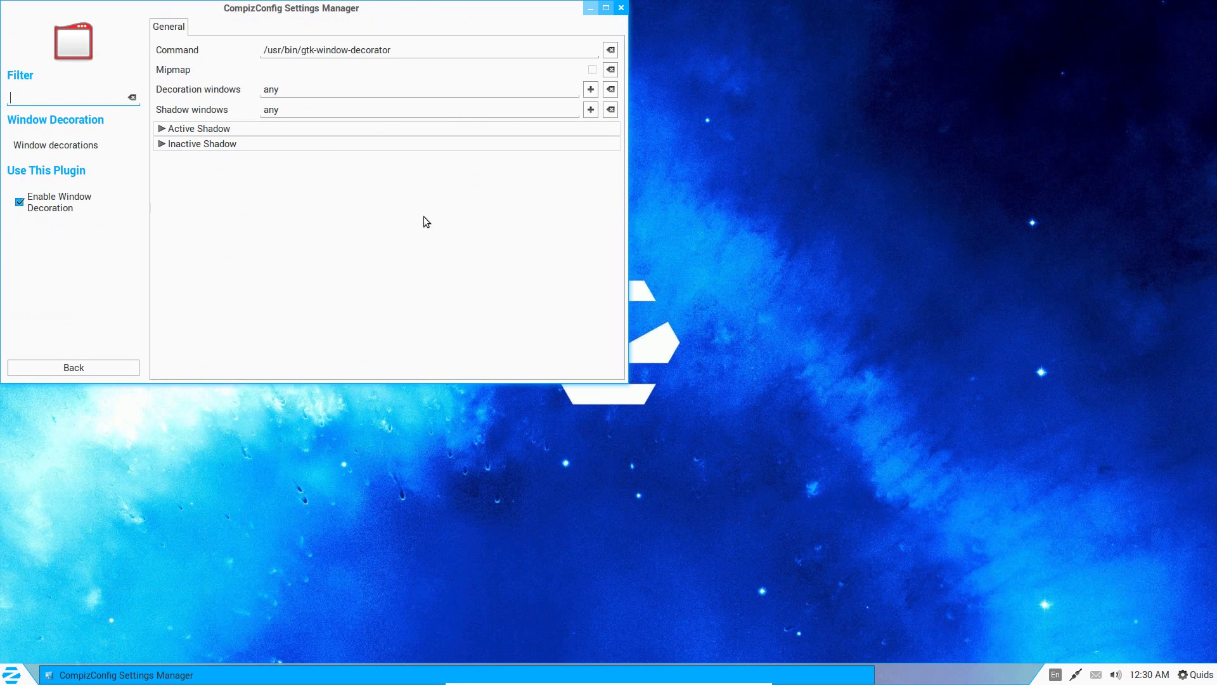
{"action": "left_click", "coordinate": [164, 128]}
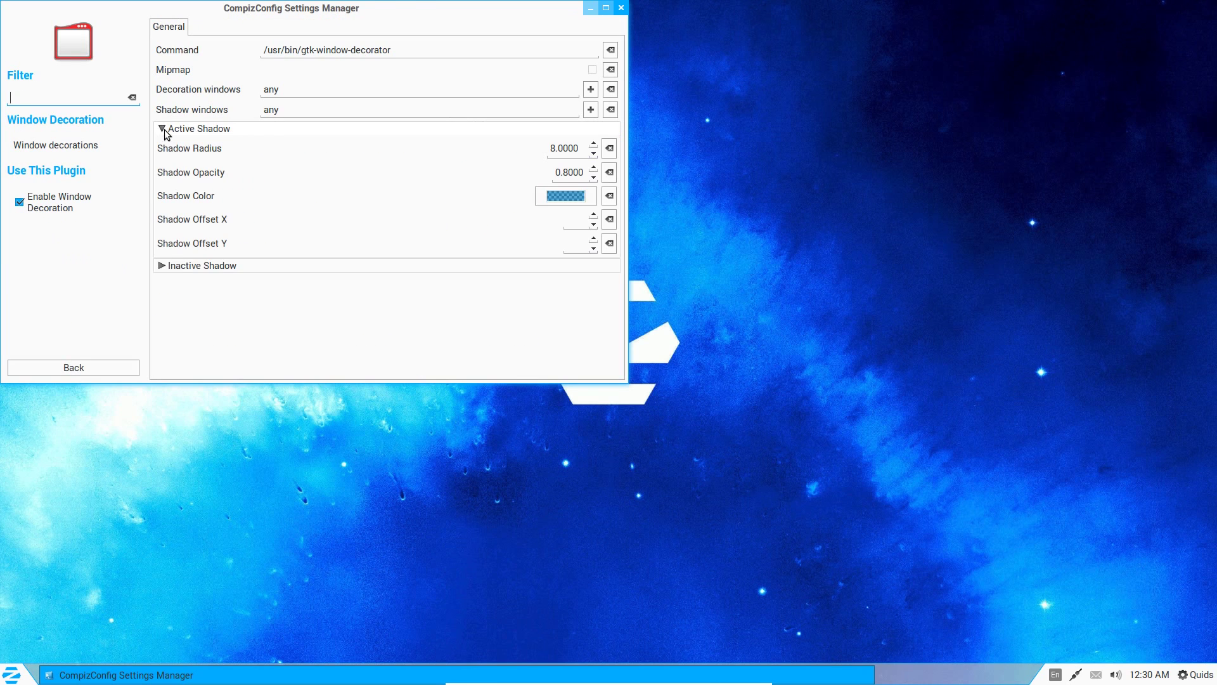
{"action": "left_click", "coordinate": [163, 265]}
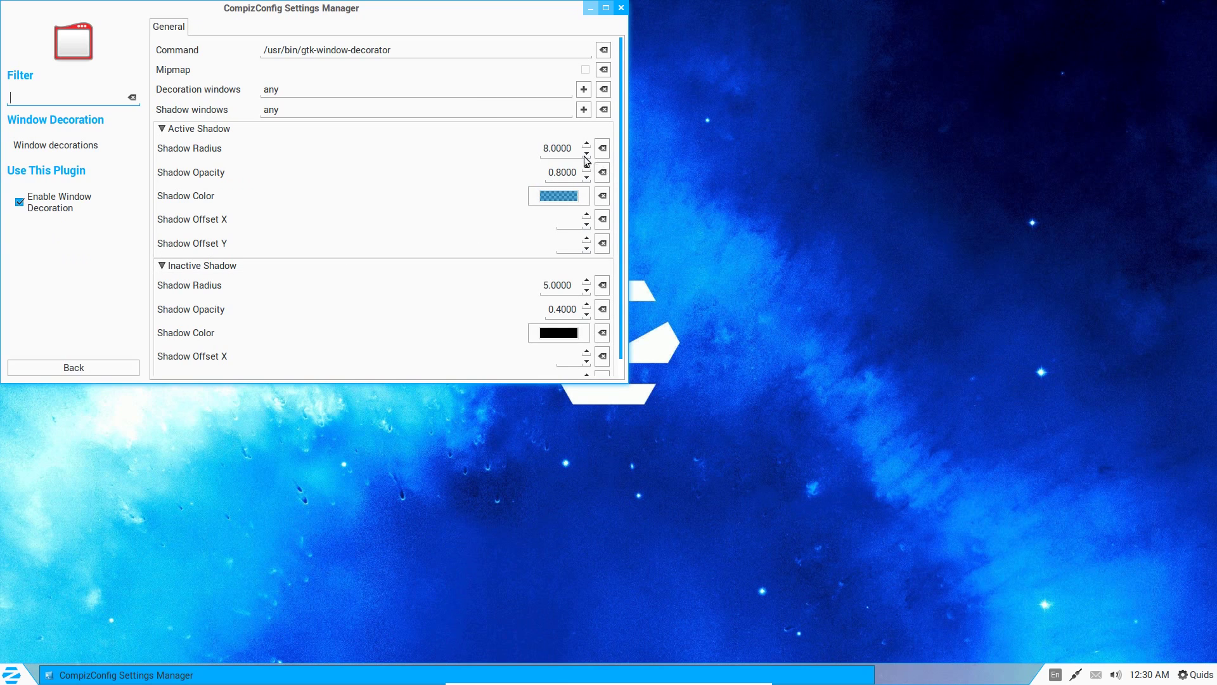
{"action": "left_click", "coordinate": [552, 148]}
{"action": "key", "text": "BackSpace"}
{"action": "type", "text": "12"}
Step: Return to the plugin list and enable Wobbly Windows
{"action": "left_click", "coordinate": [109, 368]}
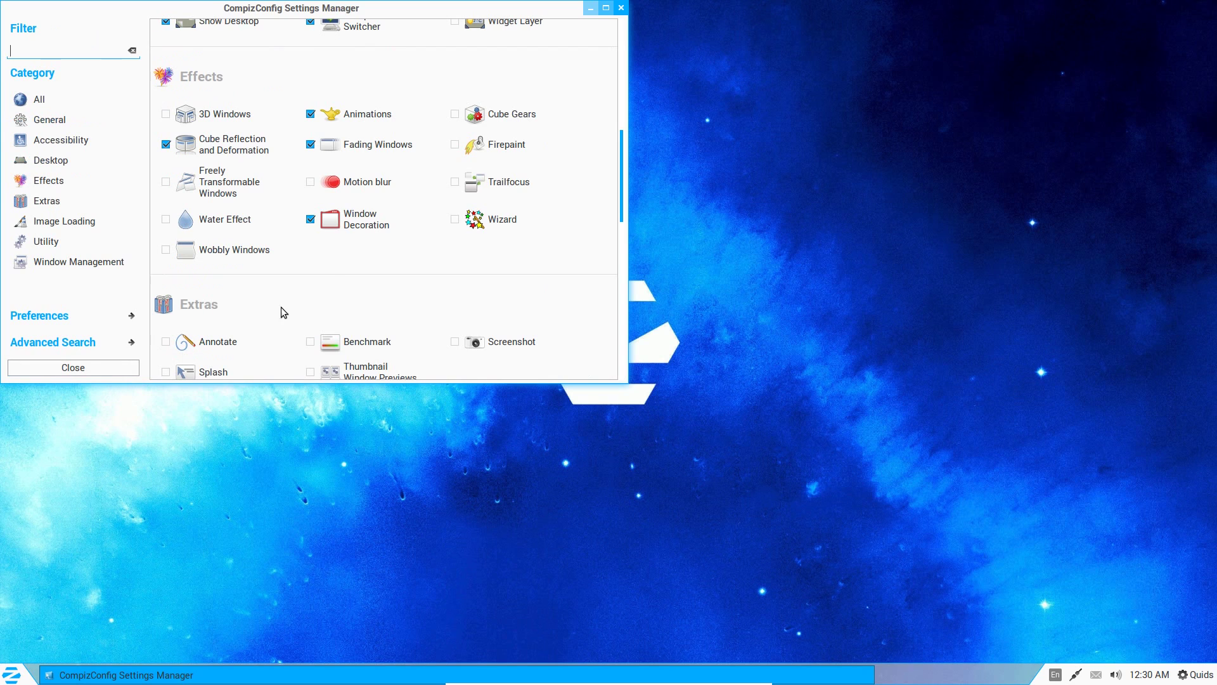
{"action": "scroll", "coordinate": [321, 295], "scroll_direction": "down", "scroll_amount": 3}
{"action": "left_click", "coordinate": [165, 162]}
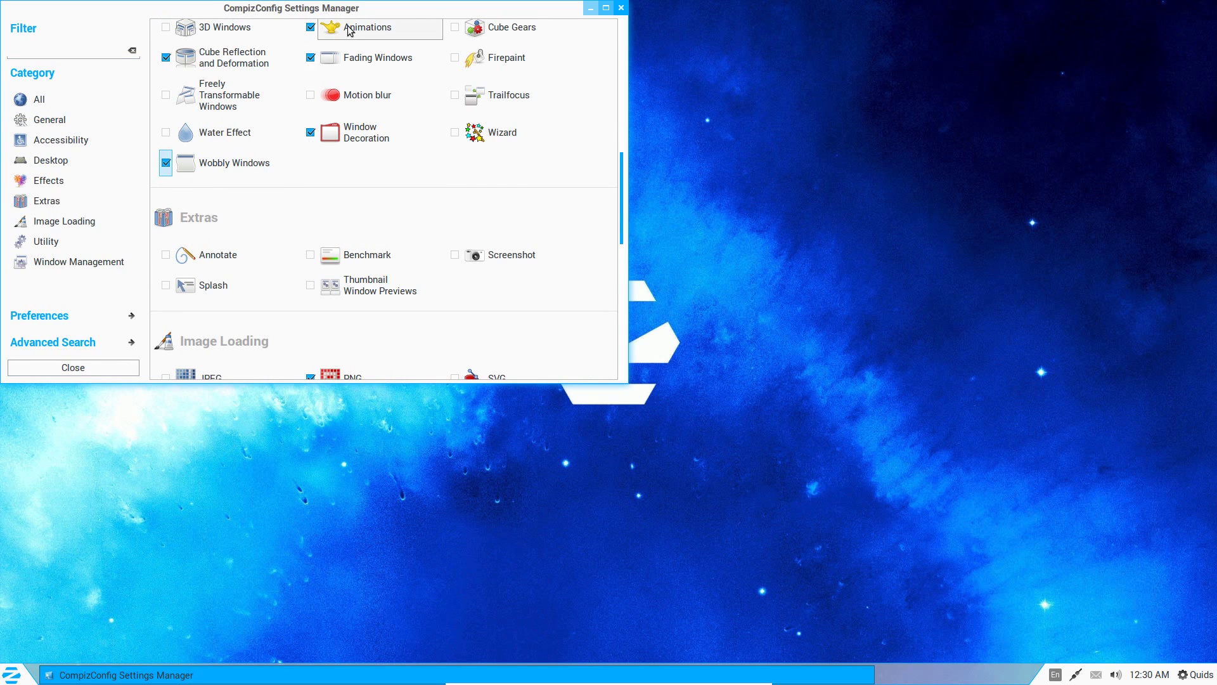
Step: Test the wobble by dragging, maximizing and snapping the window, then close the settings manager
{"action": "left_click_drag", "start_coordinate": [364, 13], "coordinate": [495, 119]}
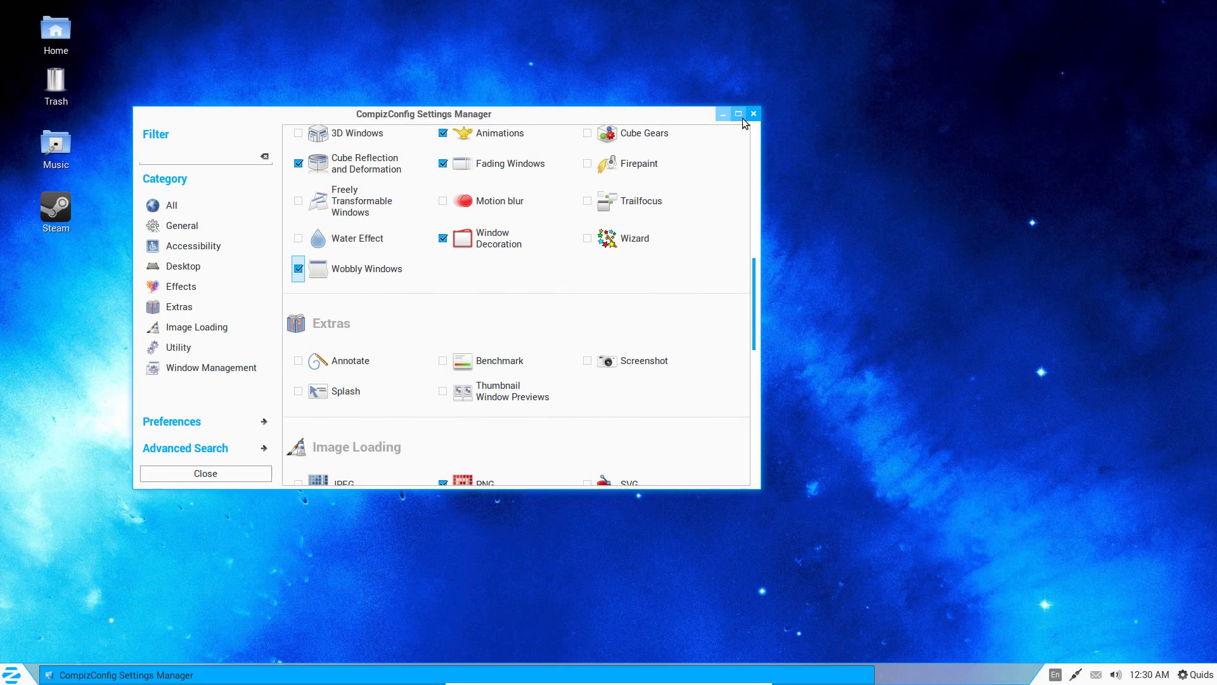
{"action": "left_click", "coordinate": [741, 117]}
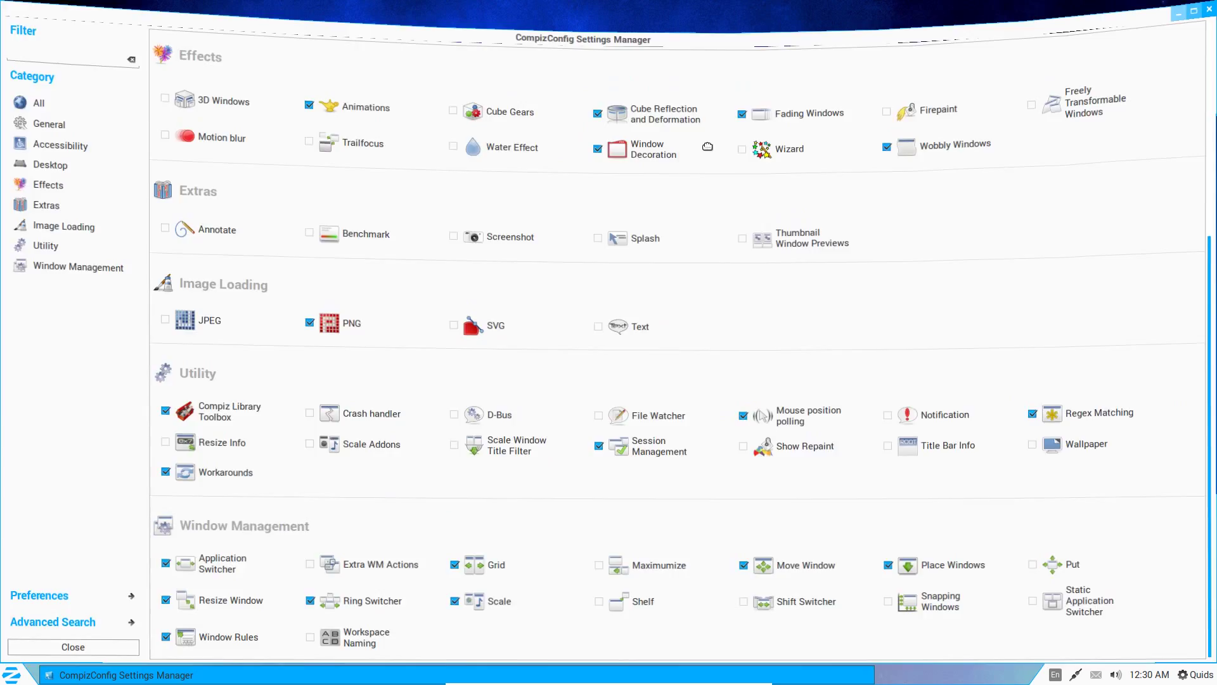
{"action": "left_click_drag", "start_coordinate": [708, 146], "coordinate": [1215, 228]}
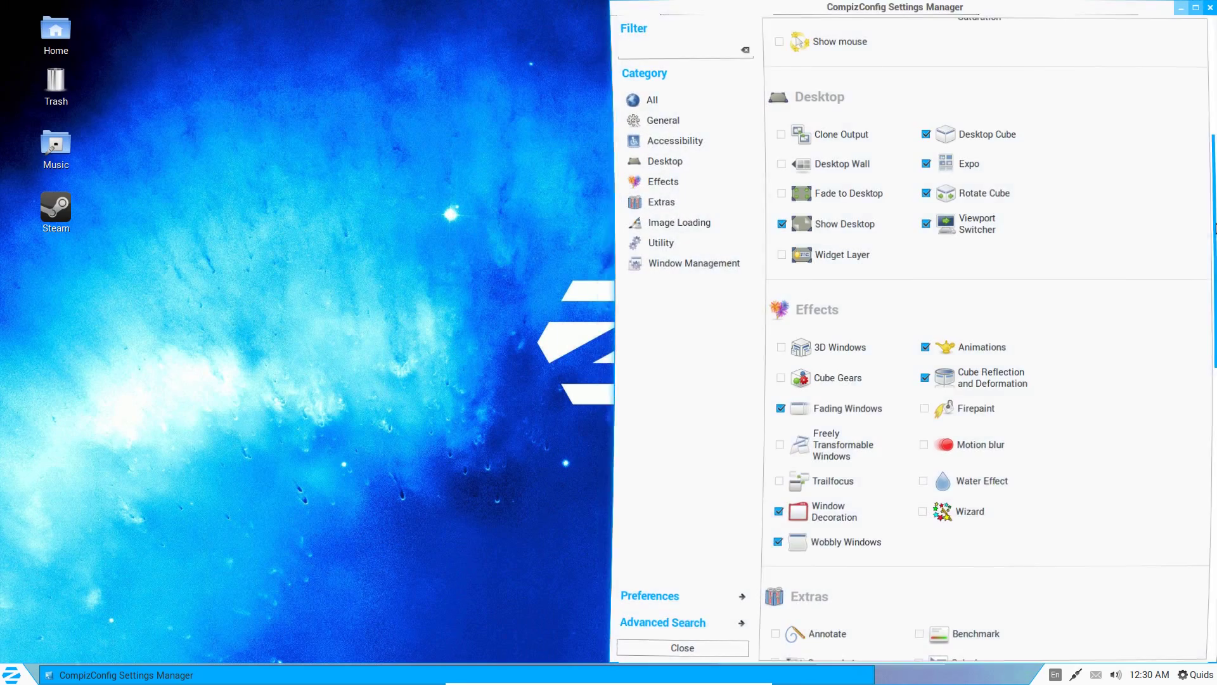
{"action": "left_click_drag", "start_coordinate": [1071, 14], "coordinate": [2, 182]}
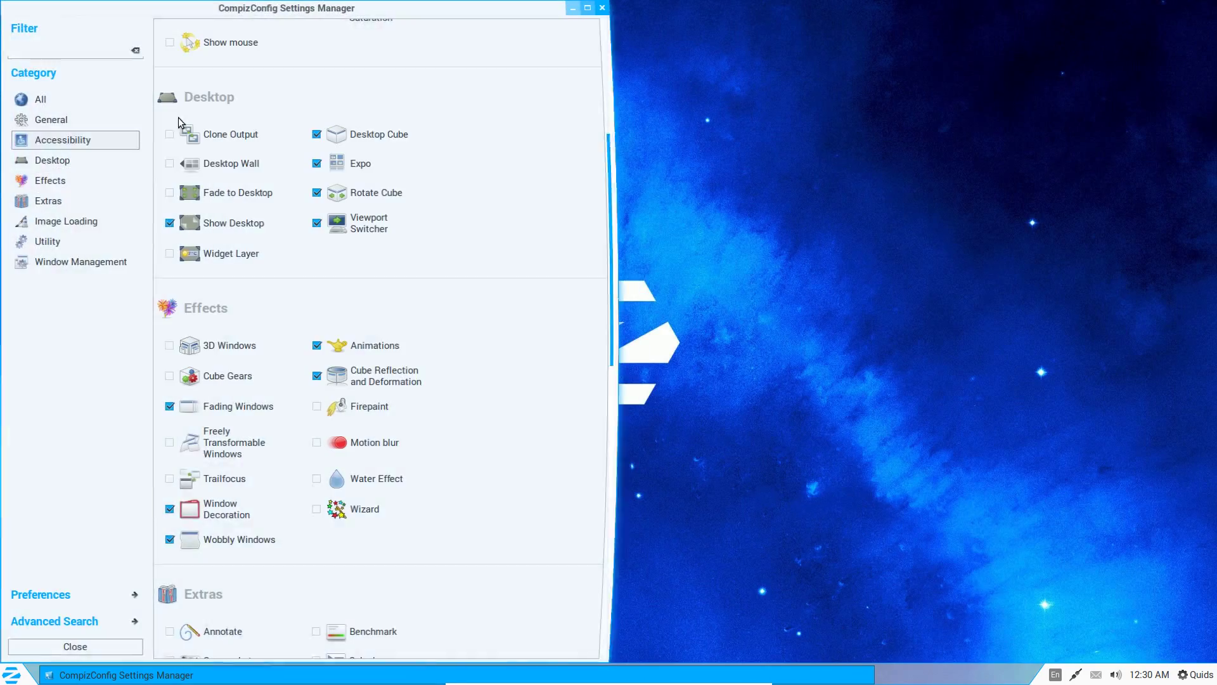
{"action": "left_click_drag", "start_coordinate": [370, 8], "coordinate": [524, 141]}
{"action": "double_click", "coordinate": [525, 141]}
{"action": "left_click_drag", "start_coordinate": [475, 17], "coordinate": [400, 162]}
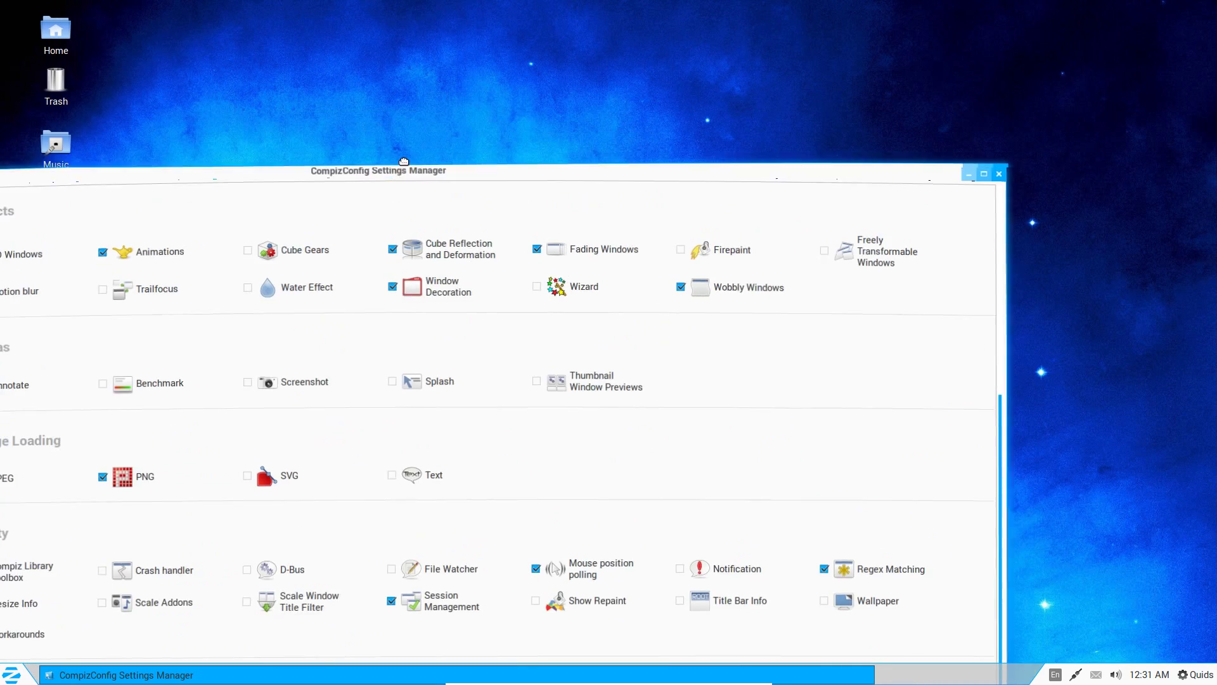
{"action": "left_click", "coordinate": [1003, 167]}
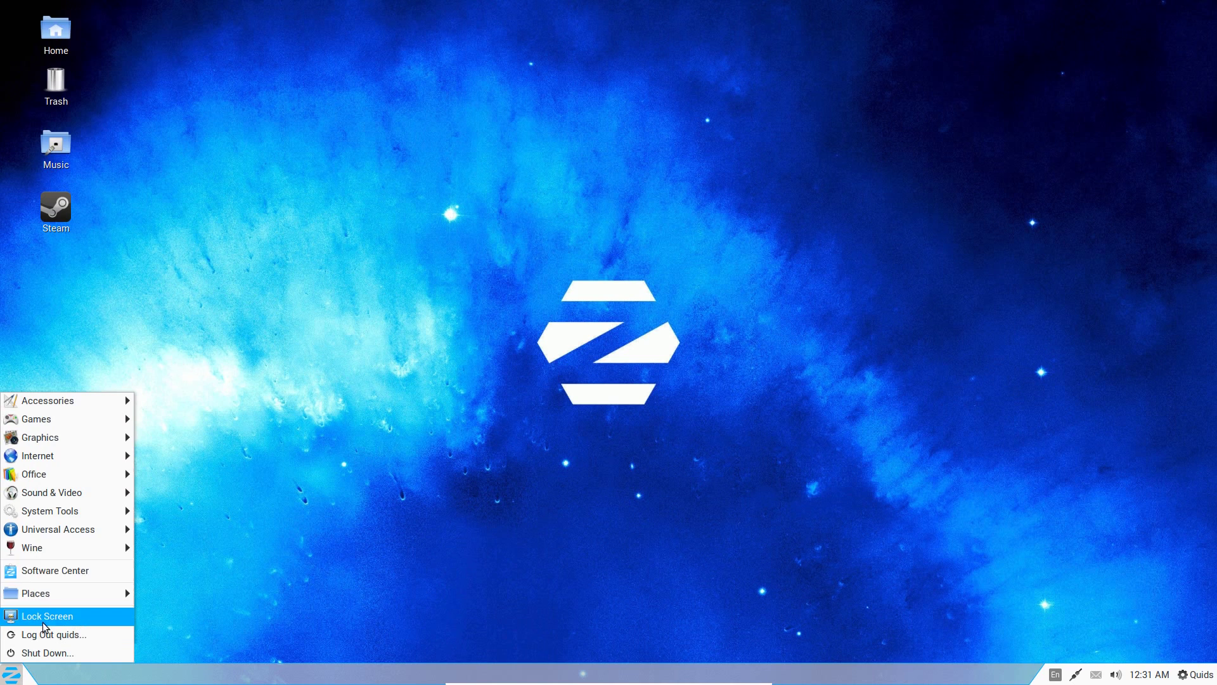
Step: Launch Tweak Tool from System Tools > Preferences and centre its window
{"action": "mouse_move", "coordinate": [64, 510]}
{"action": "mouse_move", "coordinate": [252, 471]}
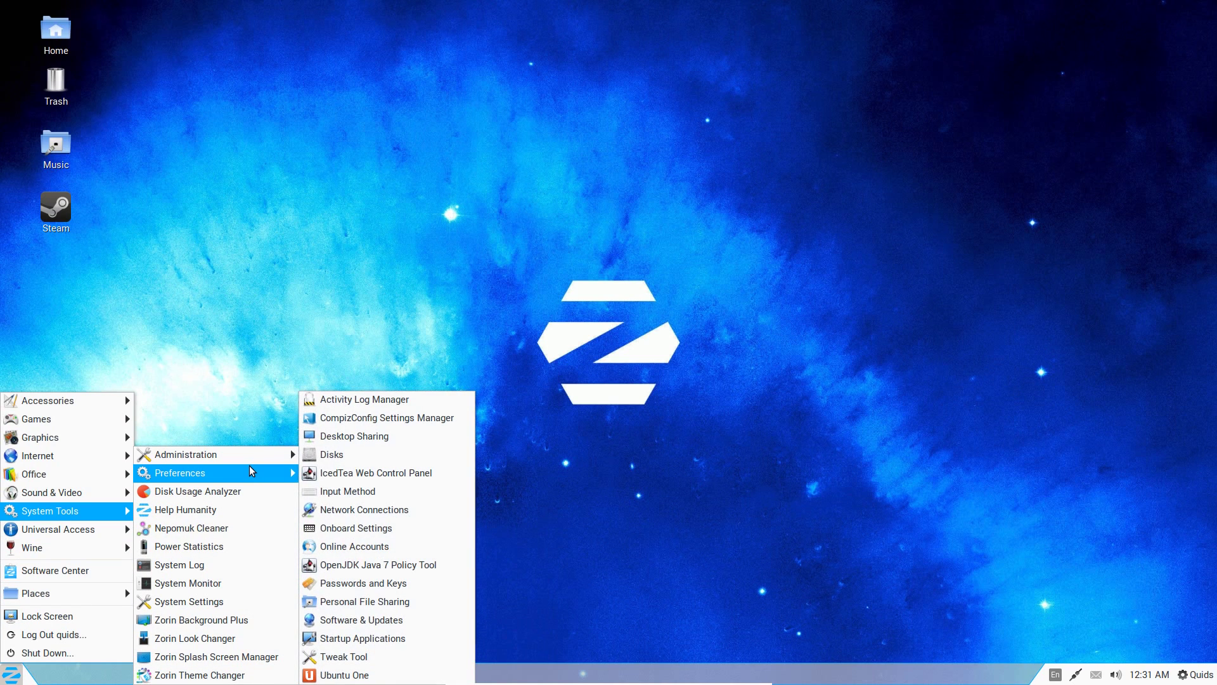
{"action": "left_click", "coordinate": [365, 656]}
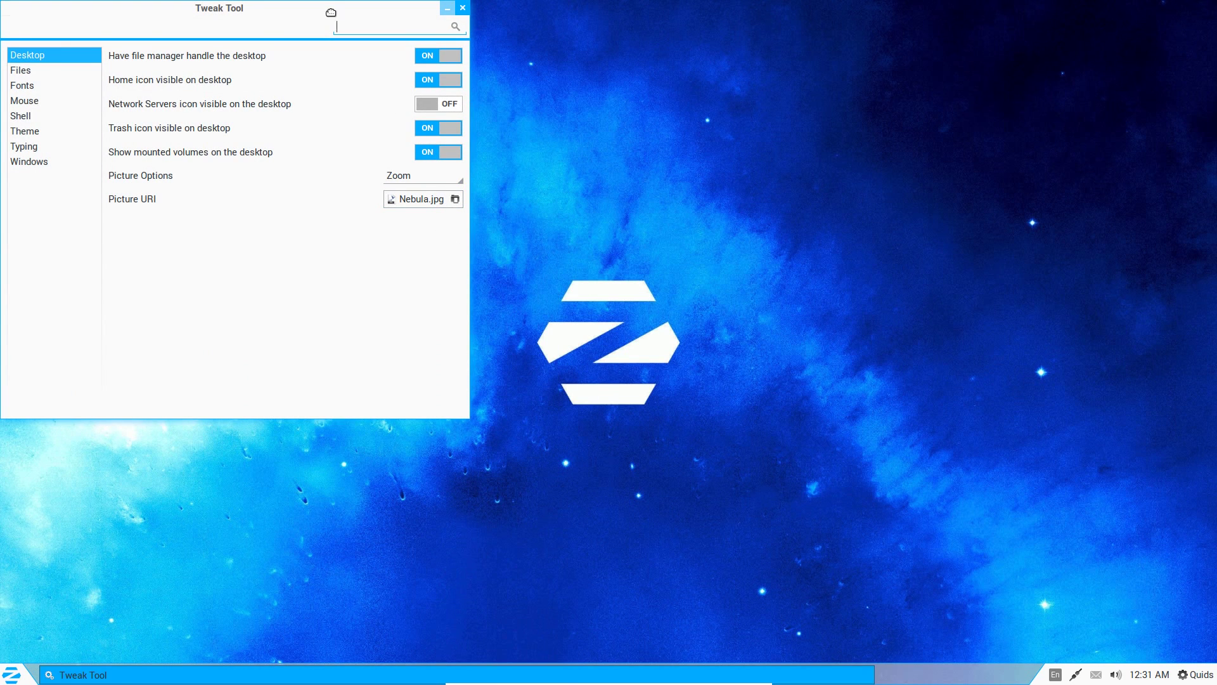
{"action": "left_click_drag", "start_coordinate": [331, 13], "coordinate": [526, 125]}
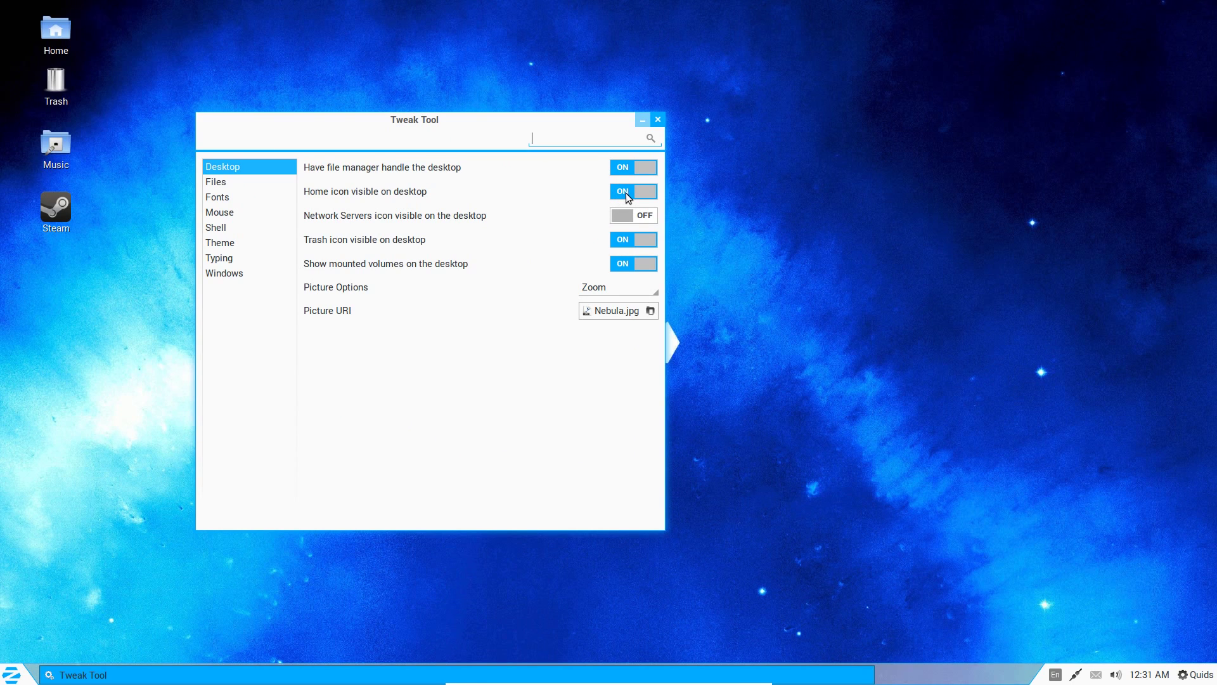
Step: Hide the Home, Trash and mounted-volume desktop icons and delete the Steam shortcut
{"action": "left_click", "coordinate": [626, 192]}
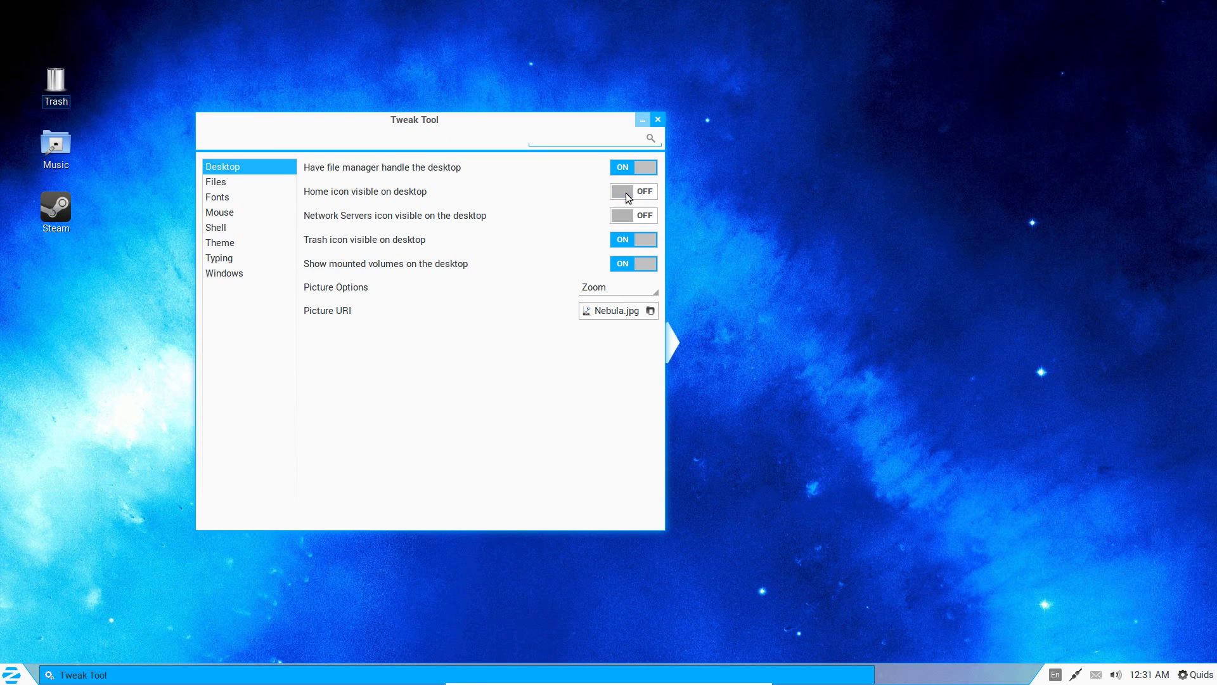
{"action": "left_click", "coordinate": [628, 239]}
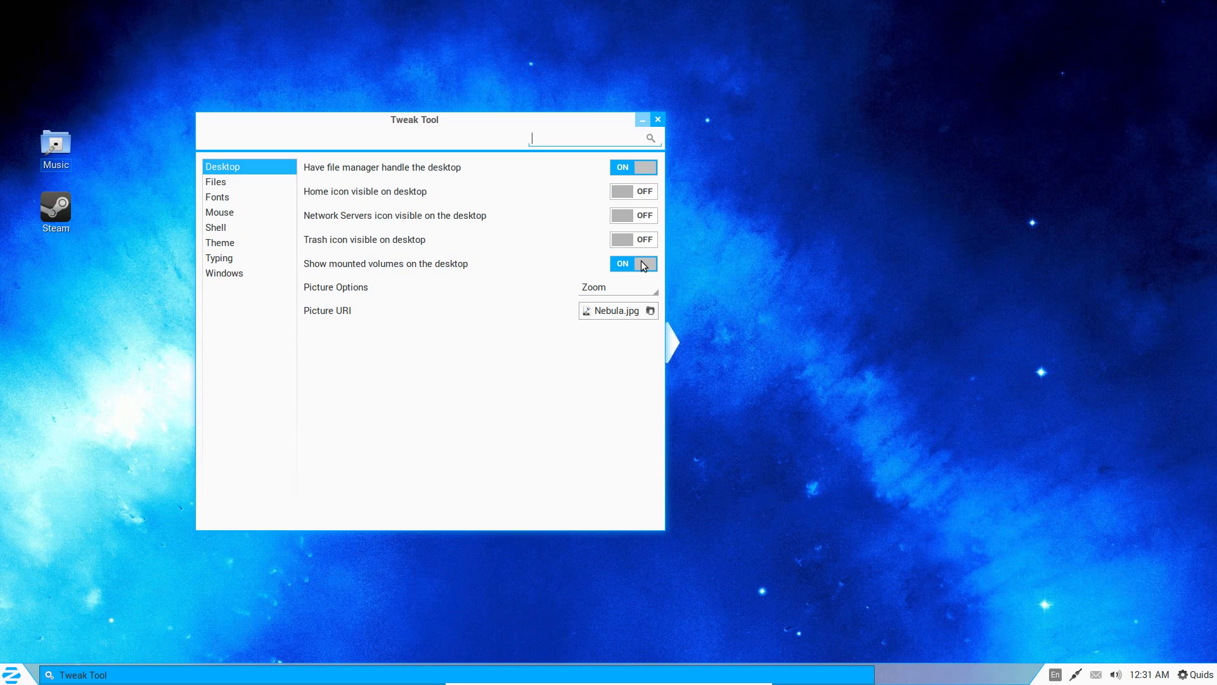
{"action": "left_click", "coordinate": [641, 263]}
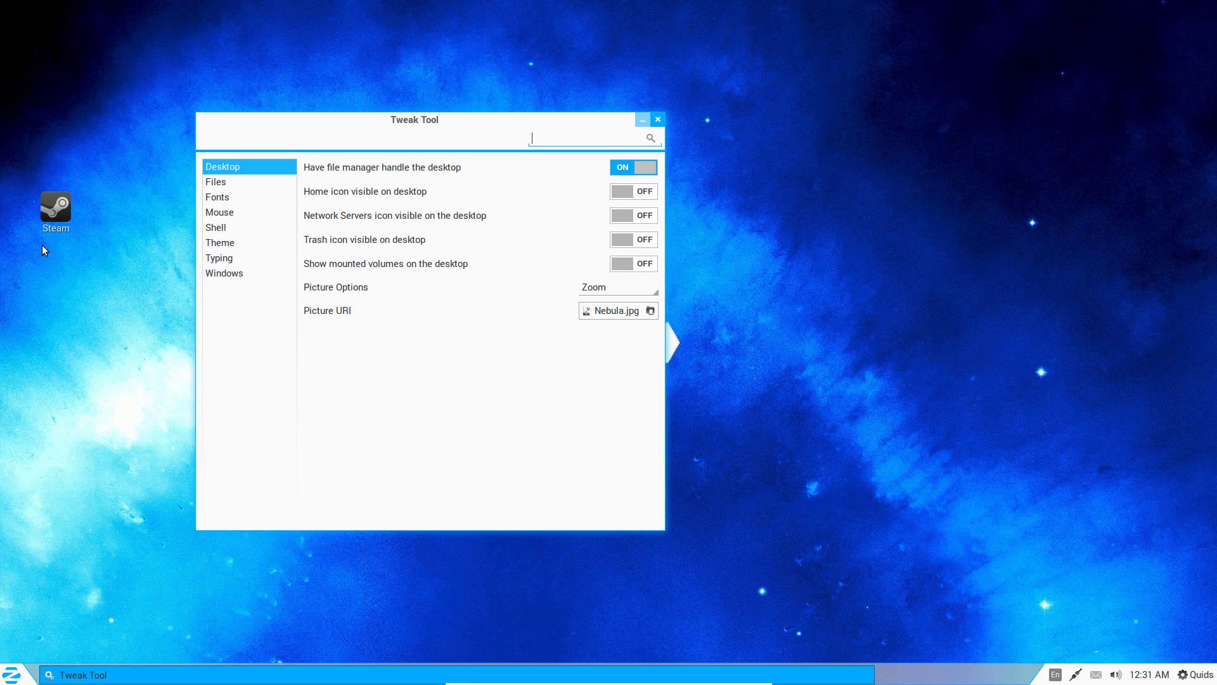
{"action": "left_click", "coordinate": [56, 204]}
{"action": "key", "text": "Delete"}
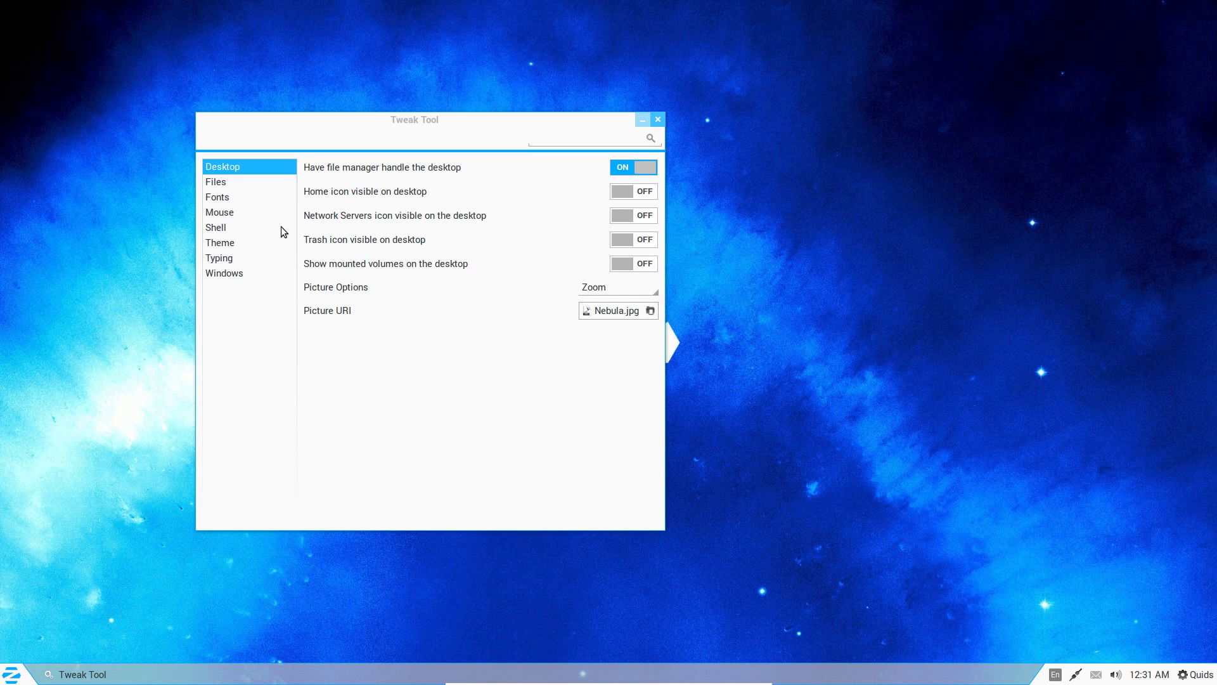
Step: Browse Tweak Tool's Fonts, Mouse, Shell, Theme, Typing and Windows pages, then close it
{"action": "left_click", "coordinate": [237, 197]}
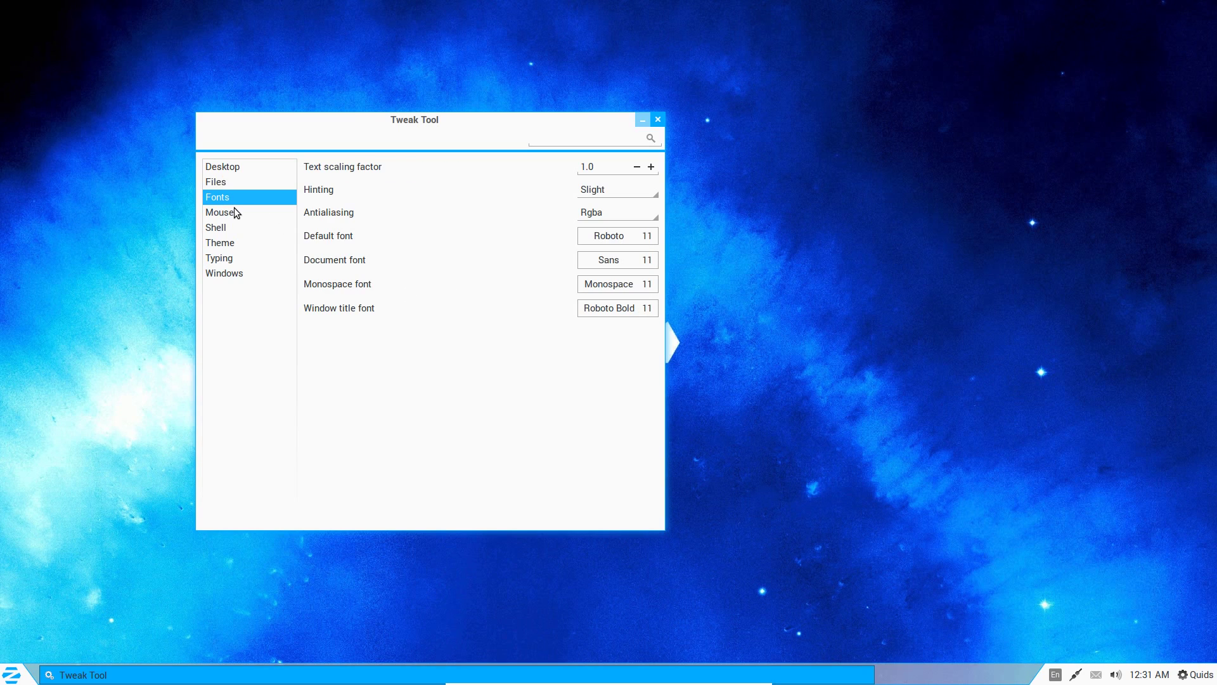
{"action": "left_click", "coordinate": [239, 213]}
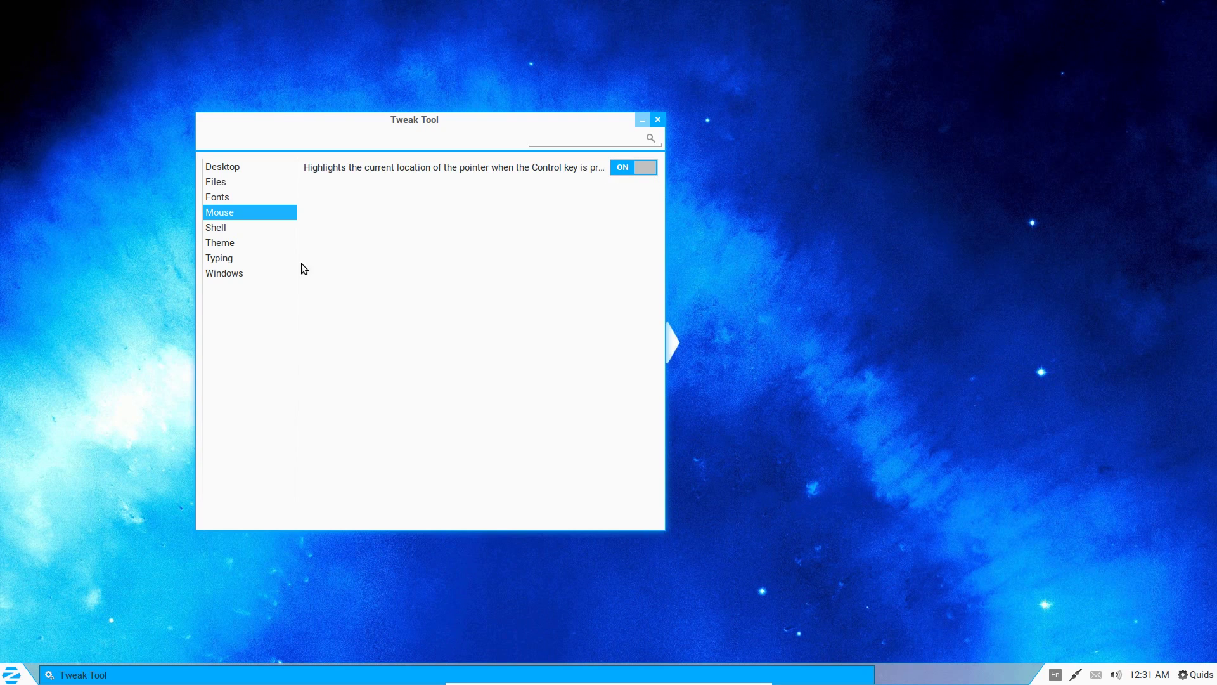
{"action": "left_click", "coordinate": [241, 230]}
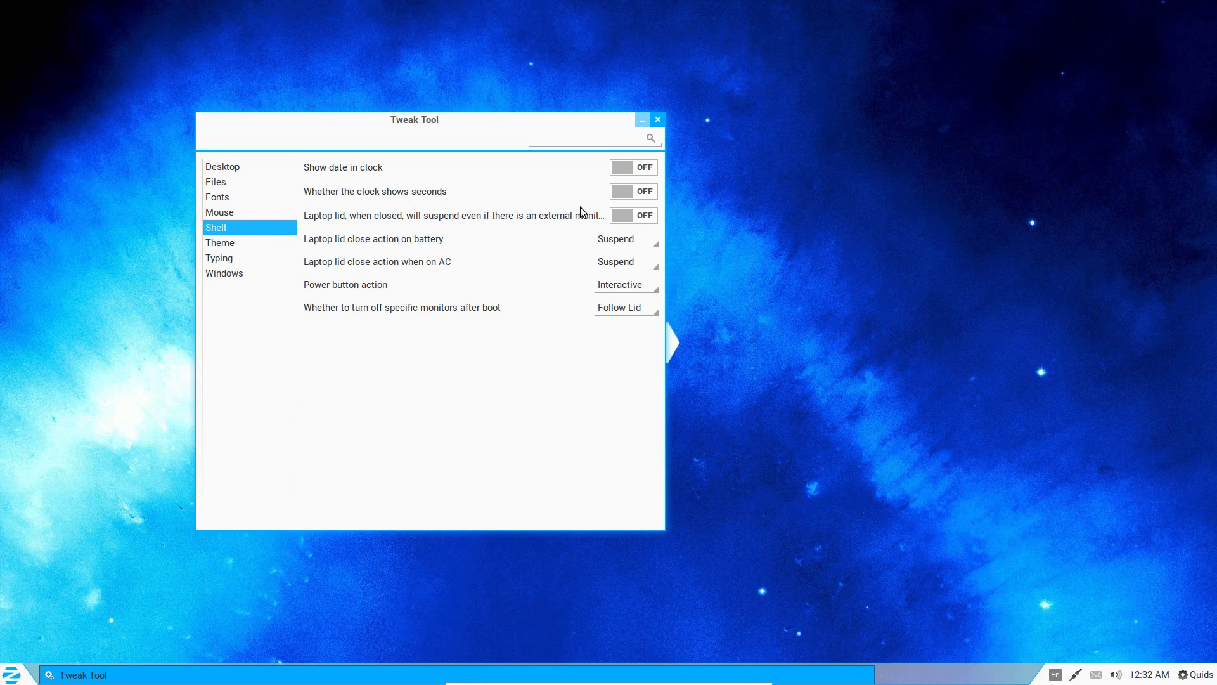
{"action": "left_click", "coordinate": [236, 244]}
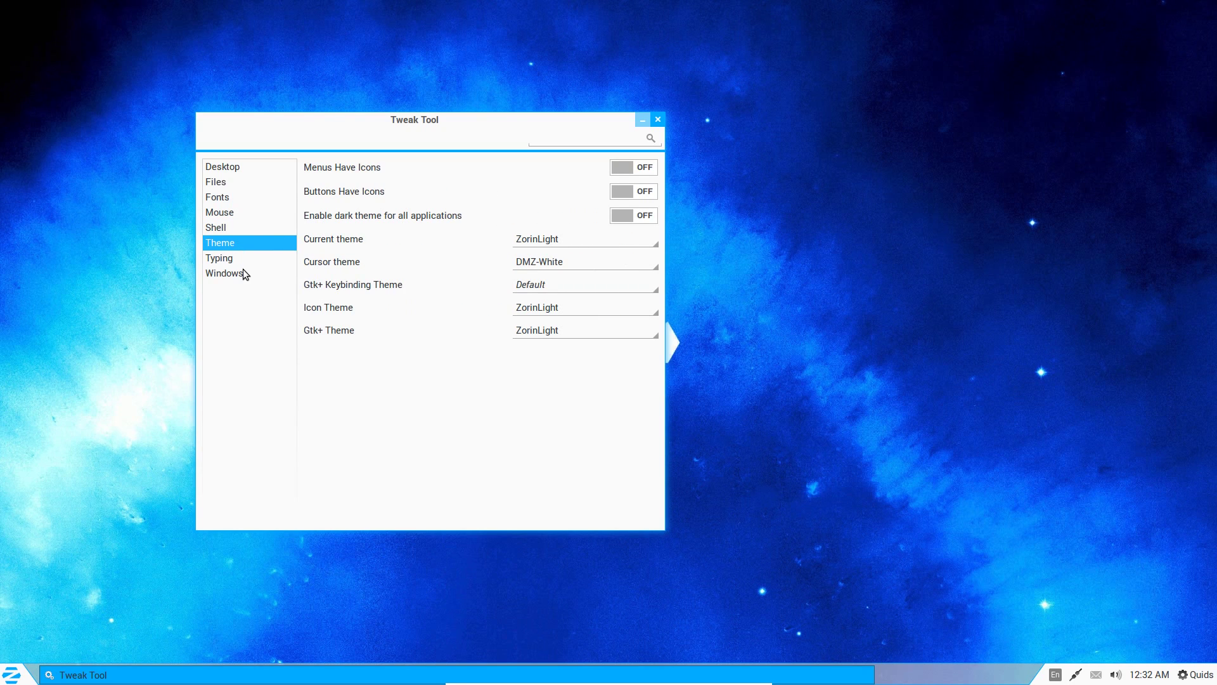
{"action": "left_click", "coordinate": [234, 263]}
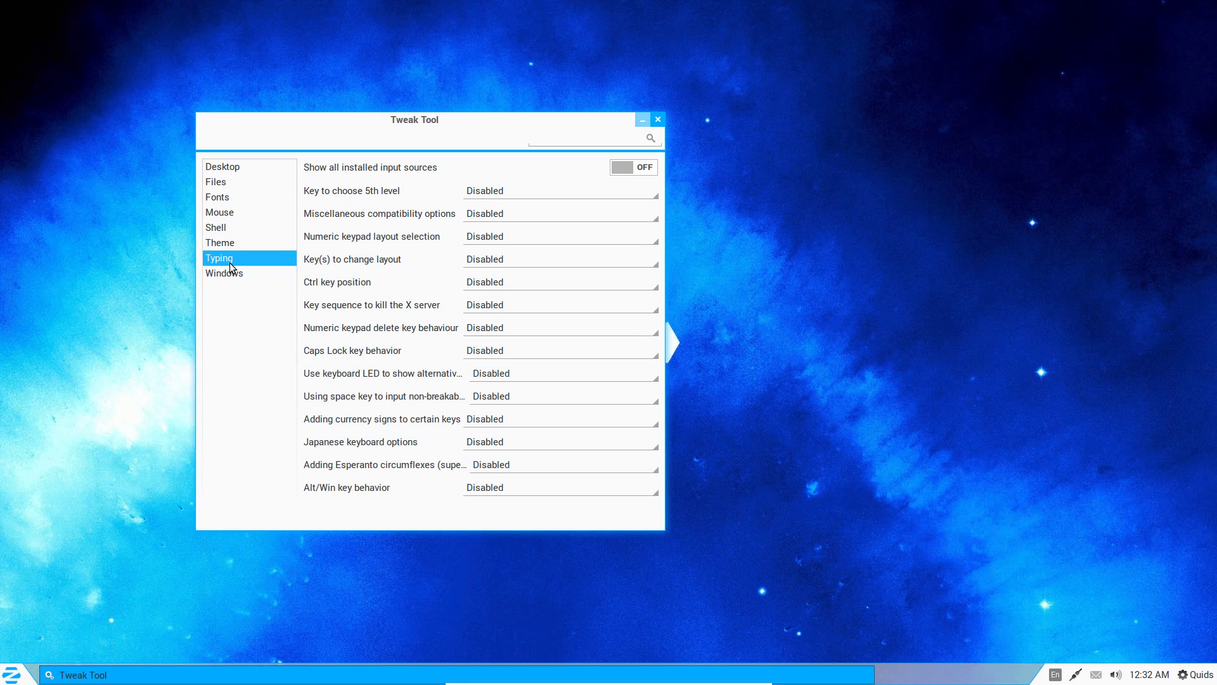
{"action": "left_click", "coordinate": [233, 277]}
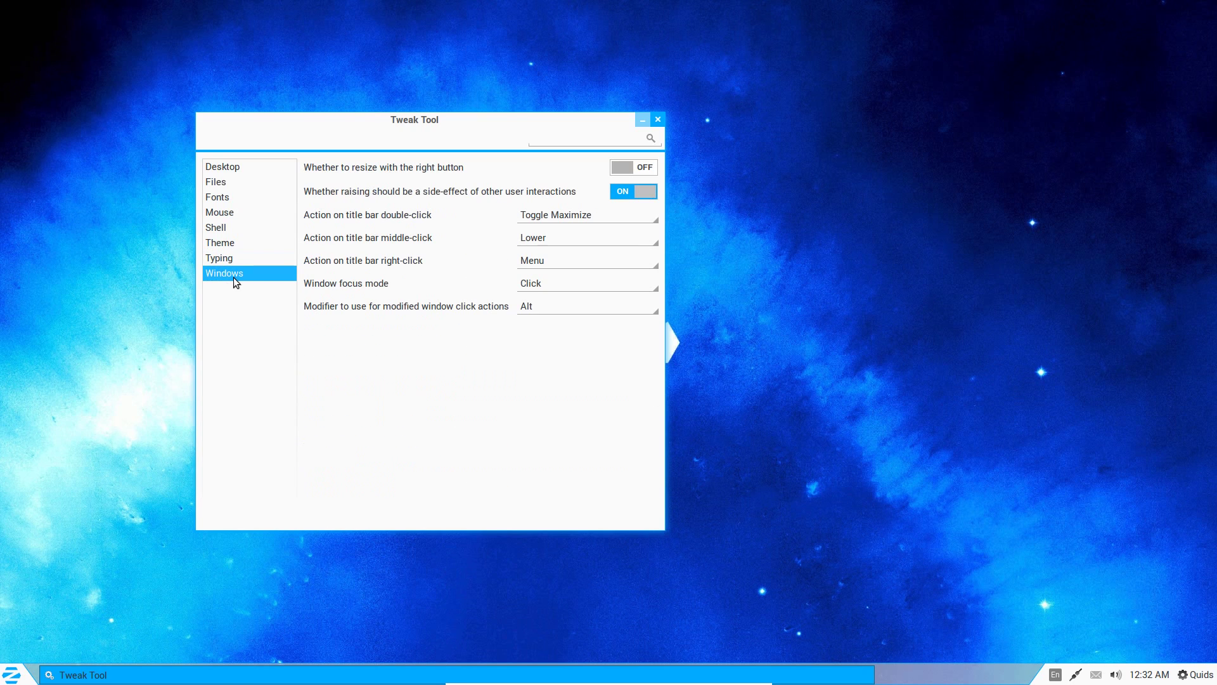
{"action": "left_click", "coordinate": [659, 120]}
Step: Launch Zorin Web Browser Manager, authenticate with the administrator password, and start installing Firefox
{"action": "left_click", "coordinate": [12, 674]}
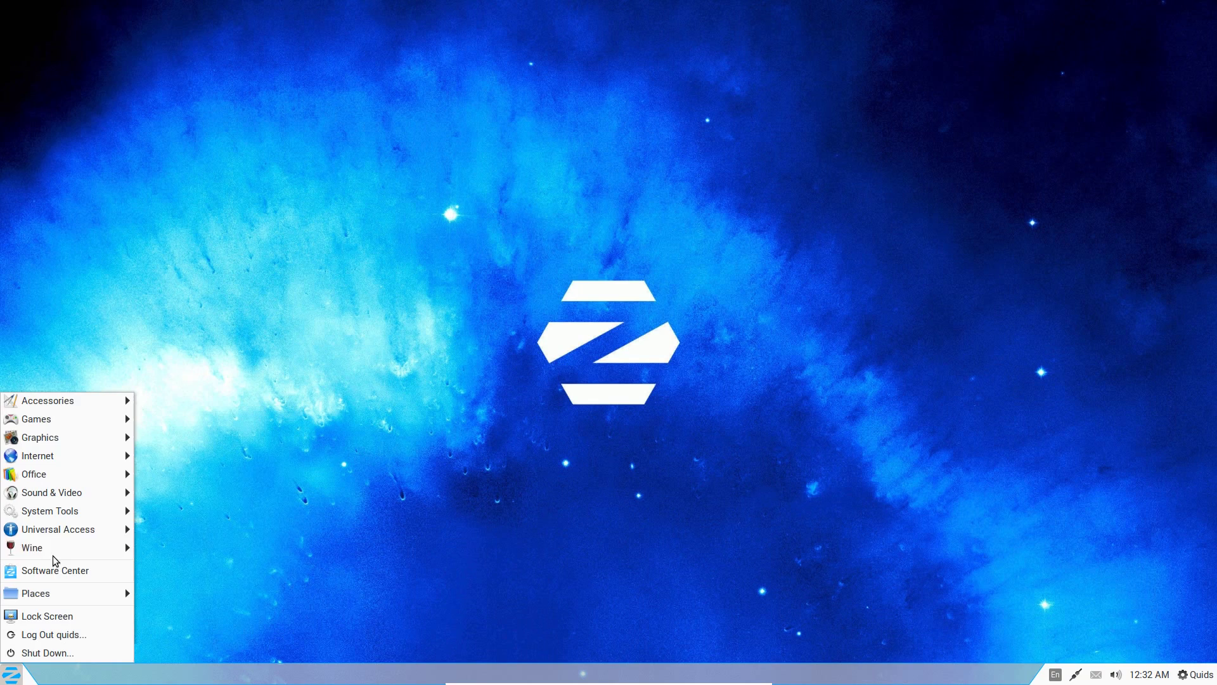
{"action": "left_click", "coordinate": [190, 602]}
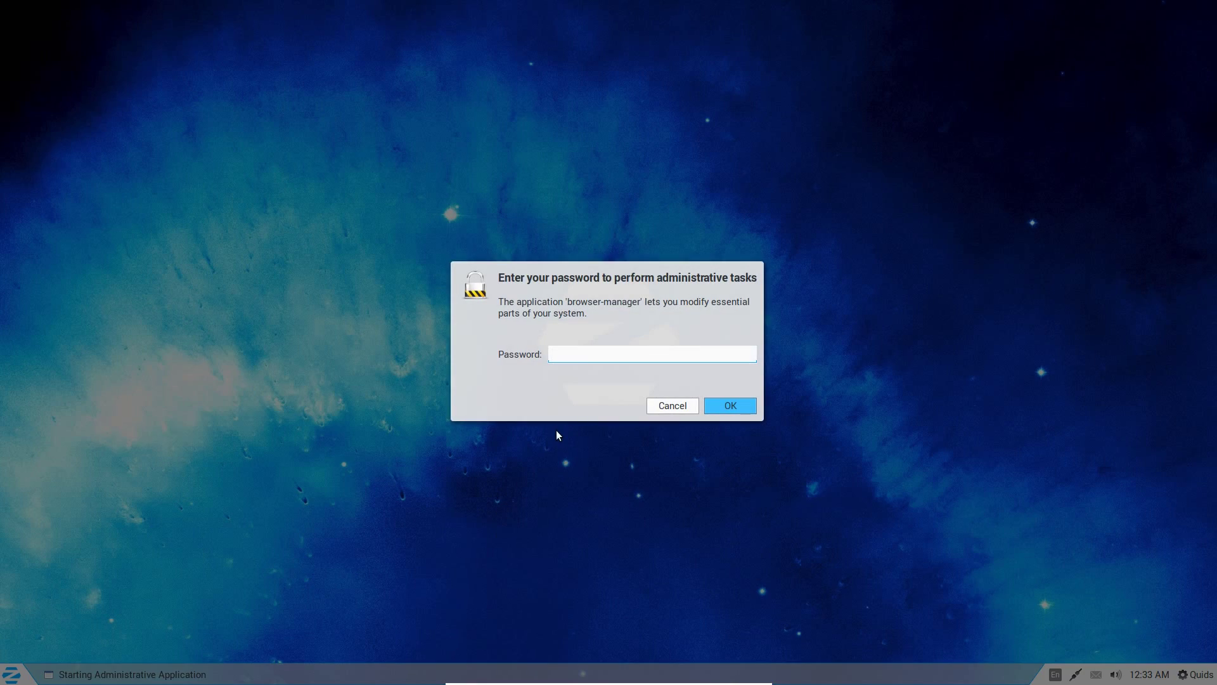
{"action": "type", "text": "••"}
{"action": "key", "text": "Return"}
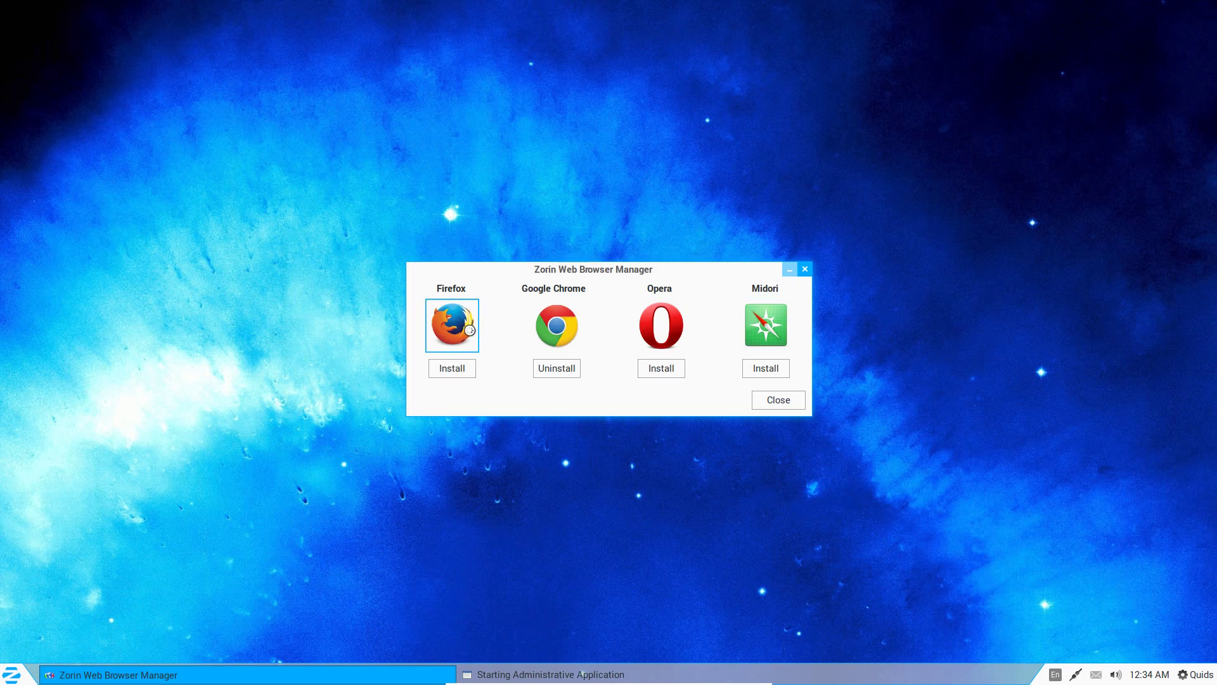
{"action": "left_click", "coordinate": [449, 370]}
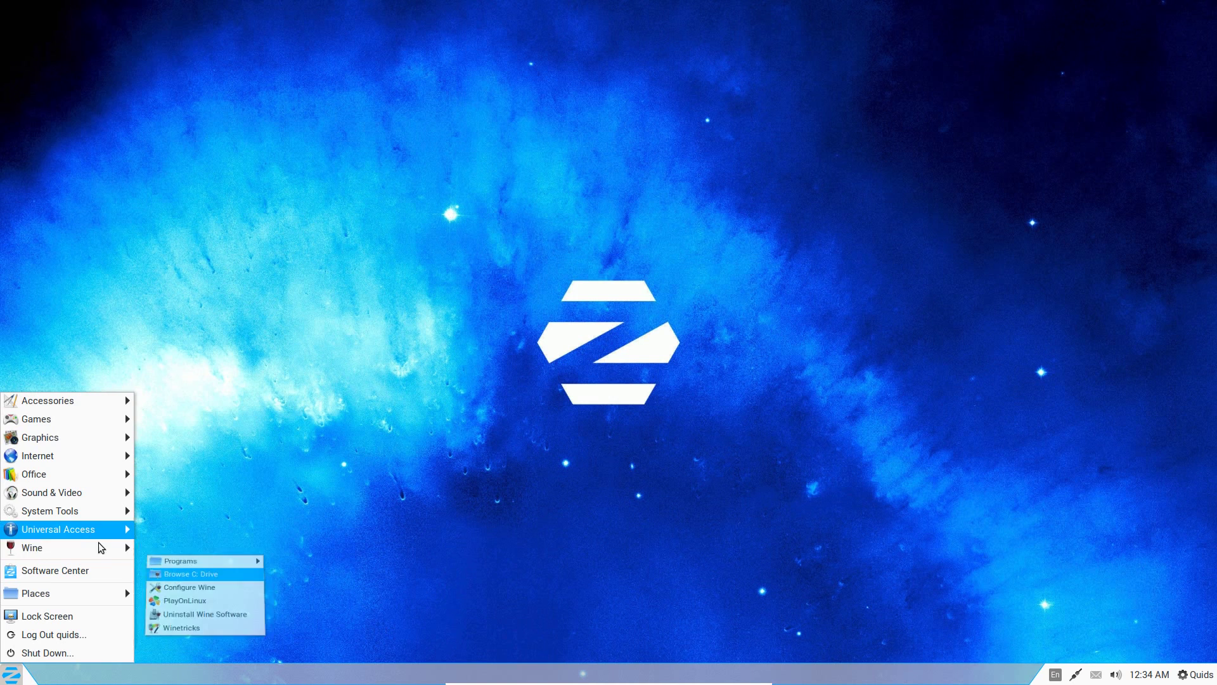
{"action": "mouse_move", "coordinate": [76, 547]}
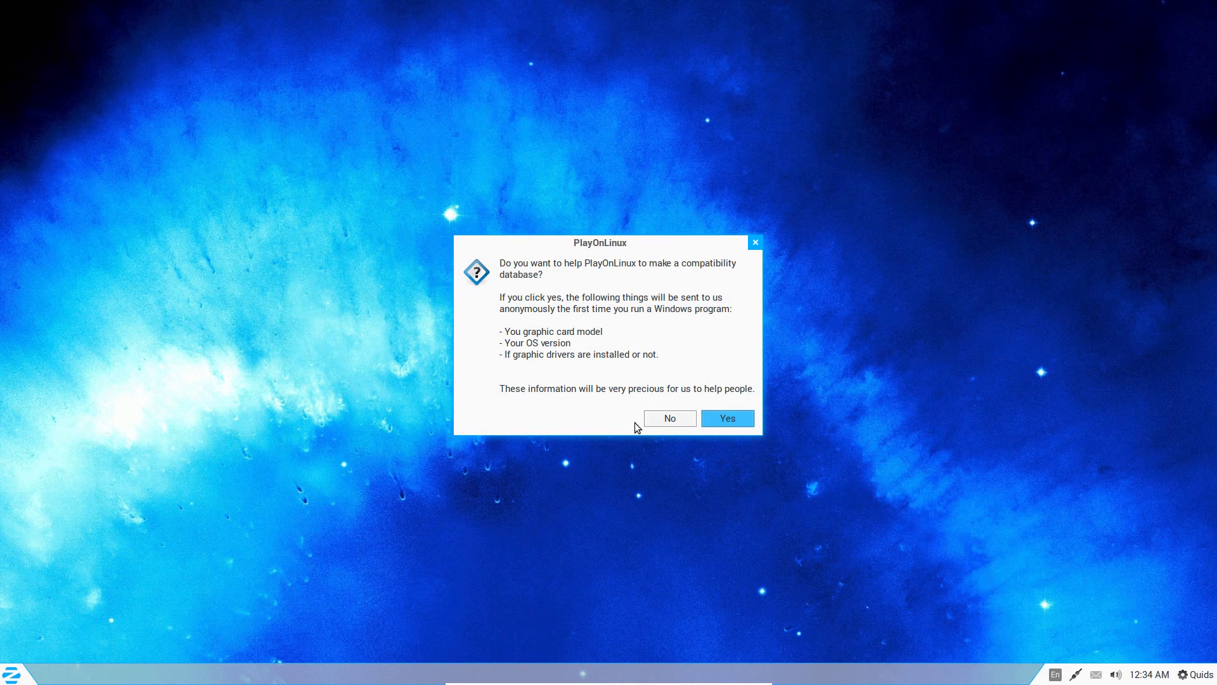
Step: Answer the compatibility prompt and select Grand Theft Auto : San Andreas from the Games install list
{"action": "left_click", "coordinate": [710, 420]}
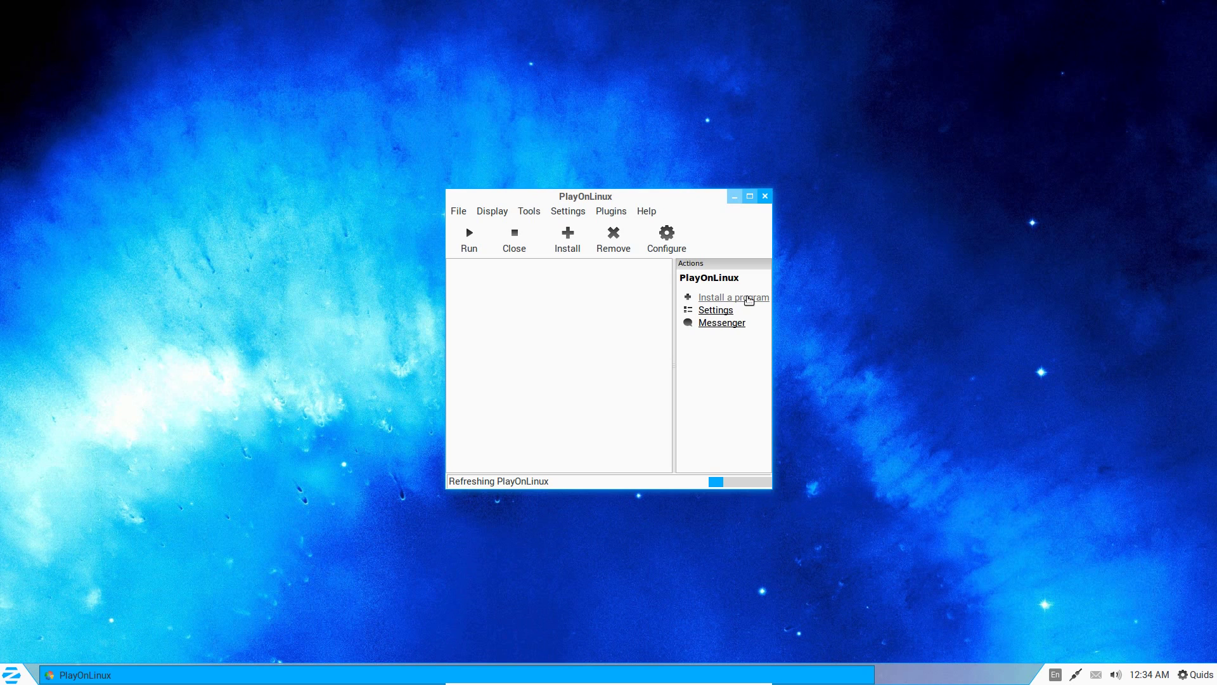
{"action": "left_click", "coordinate": [749, 297]}
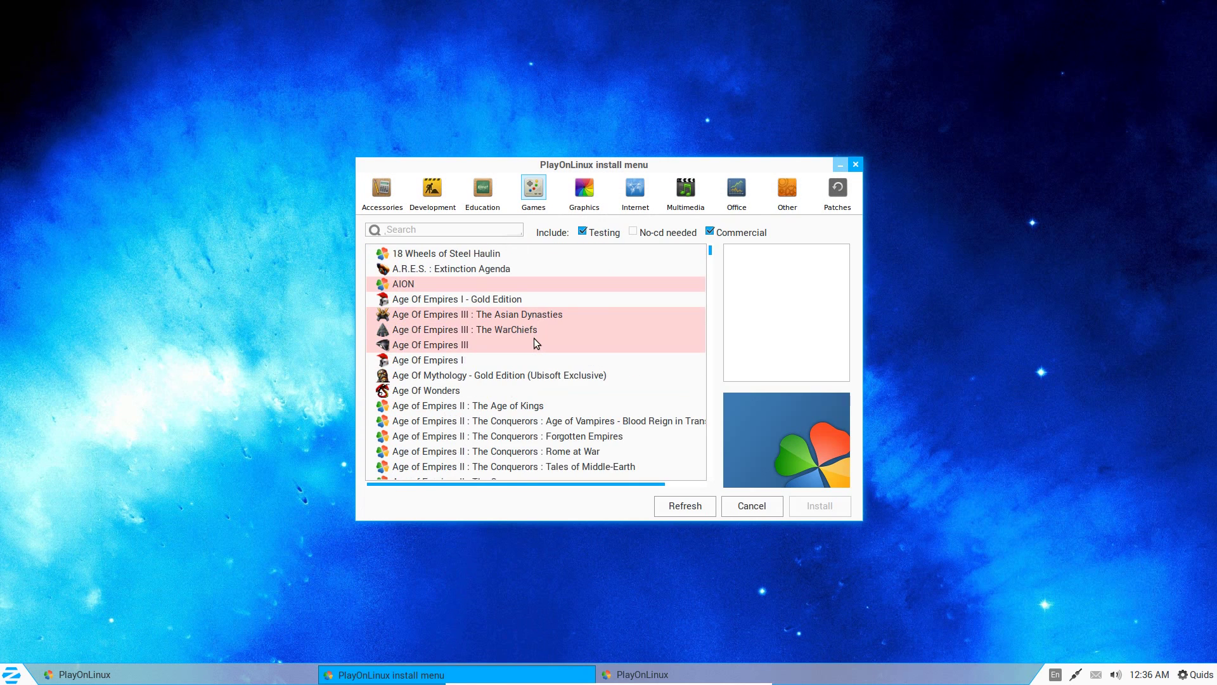
{"action": "scroll", "coordinate": [536, 343], "scroll_direction": "down", "scroll_amount": 7}
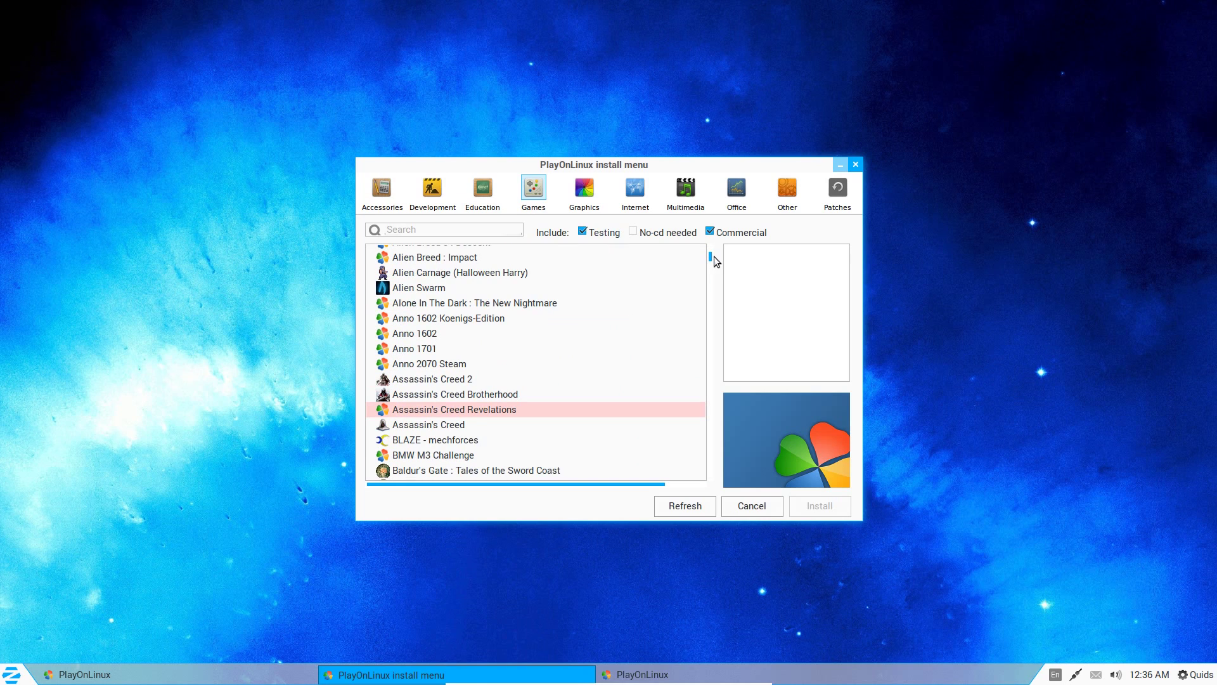
{"action": "left_click_drag", "start_coordinate": [711, 255], "coordinate": [721, 381]}
{"action": "left_click", "coordinate": [469, 355]}
{"action": "left_click", "coordinate": [461, 344]}
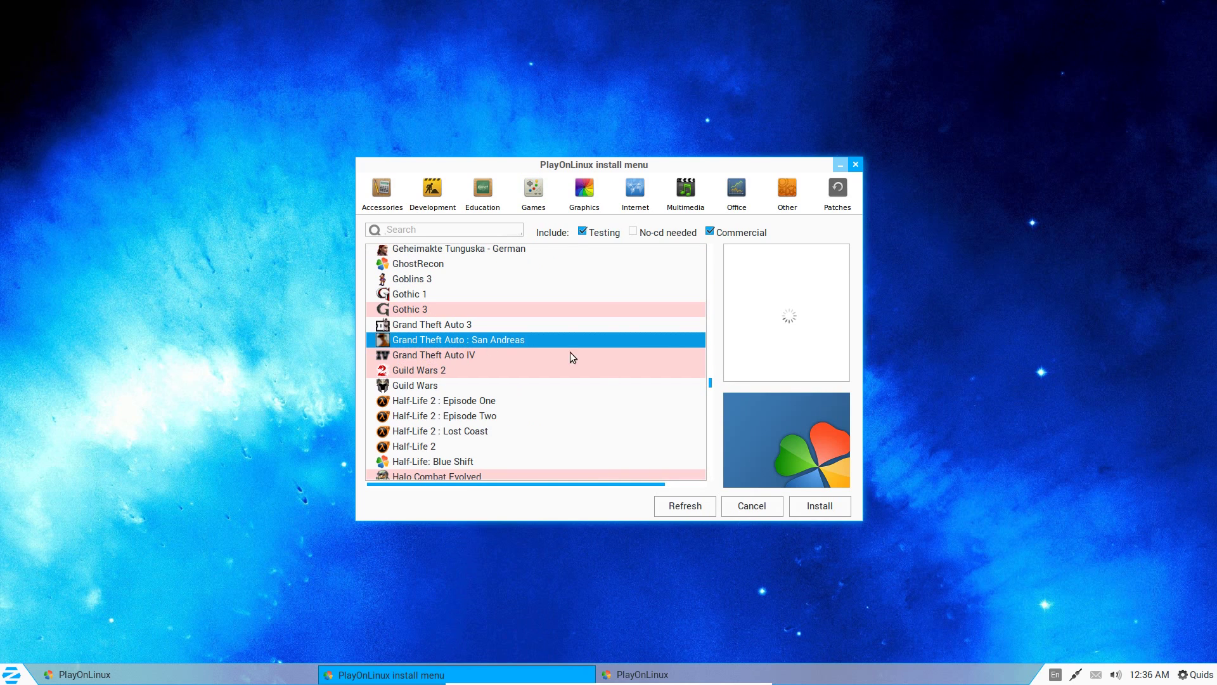
Step: Cancel the PlayOnLinux install menu without installing Grand Theft Auto : San Andreas
{"action": "left_click", "coordinate": [750, 515]}
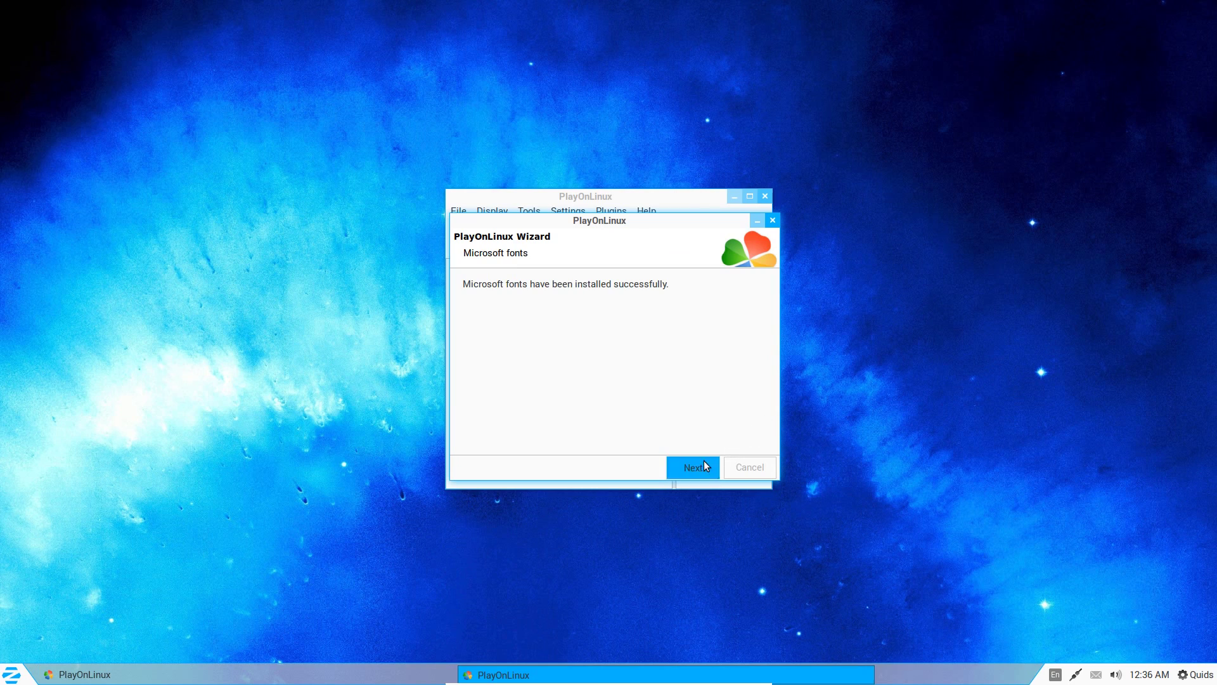